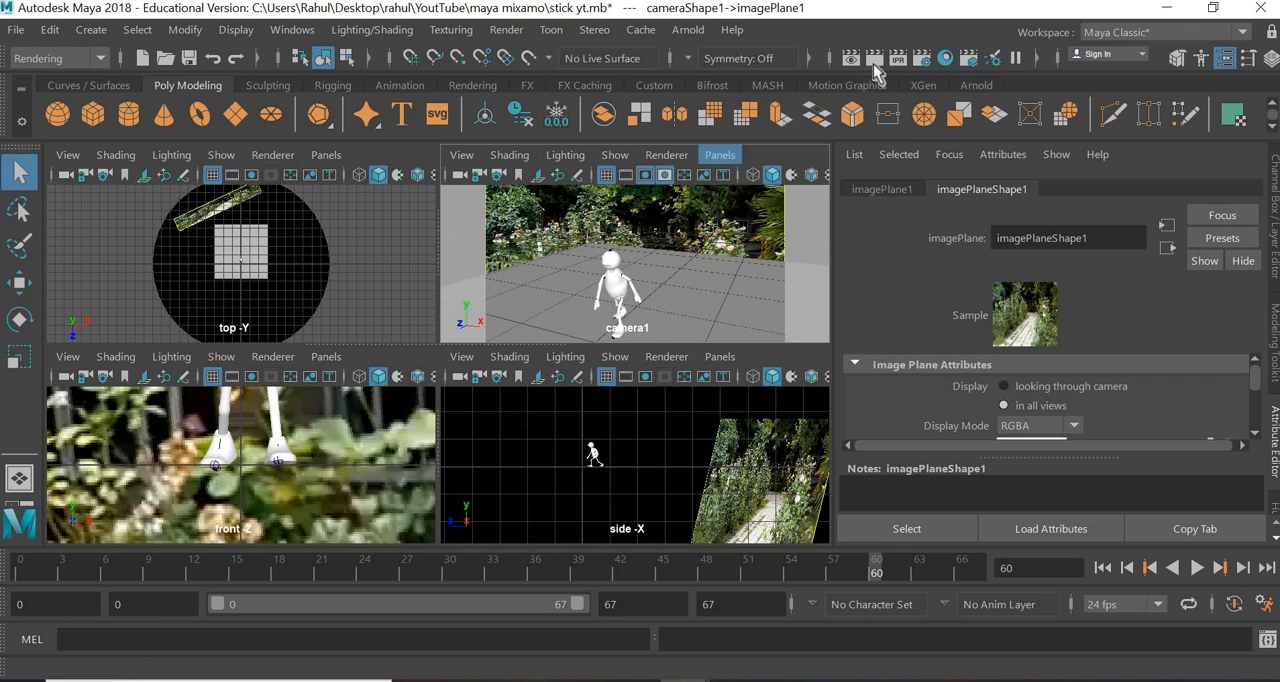
- Render the current frame to preview the character against the garden background, and close the render window
click(876, 59)
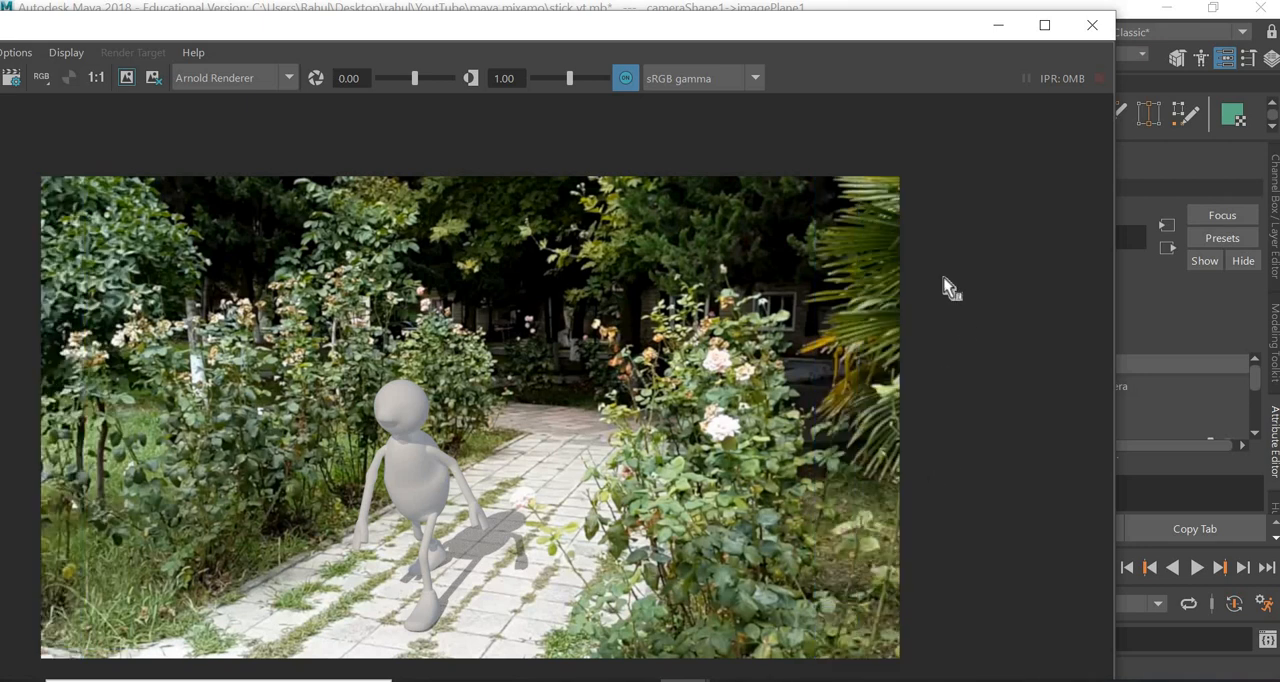
click(1092, 24)
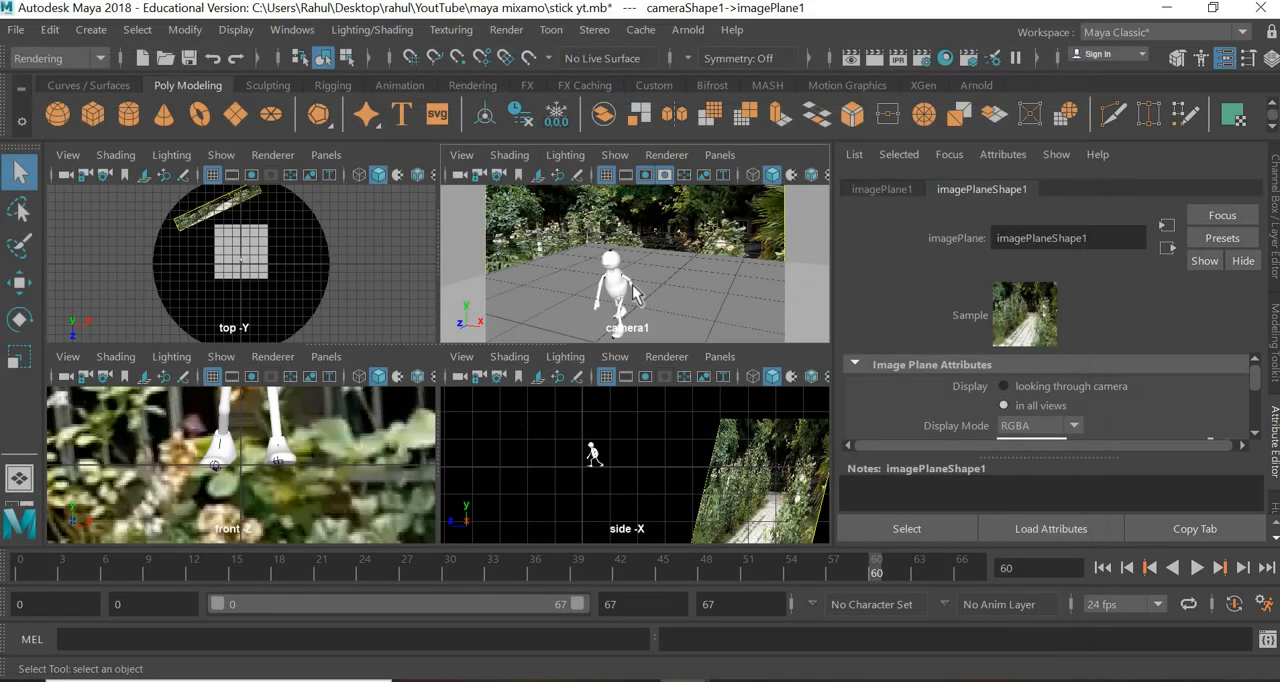
- Review the common render settings, including the output path, image size and file output options
click(923, 60)
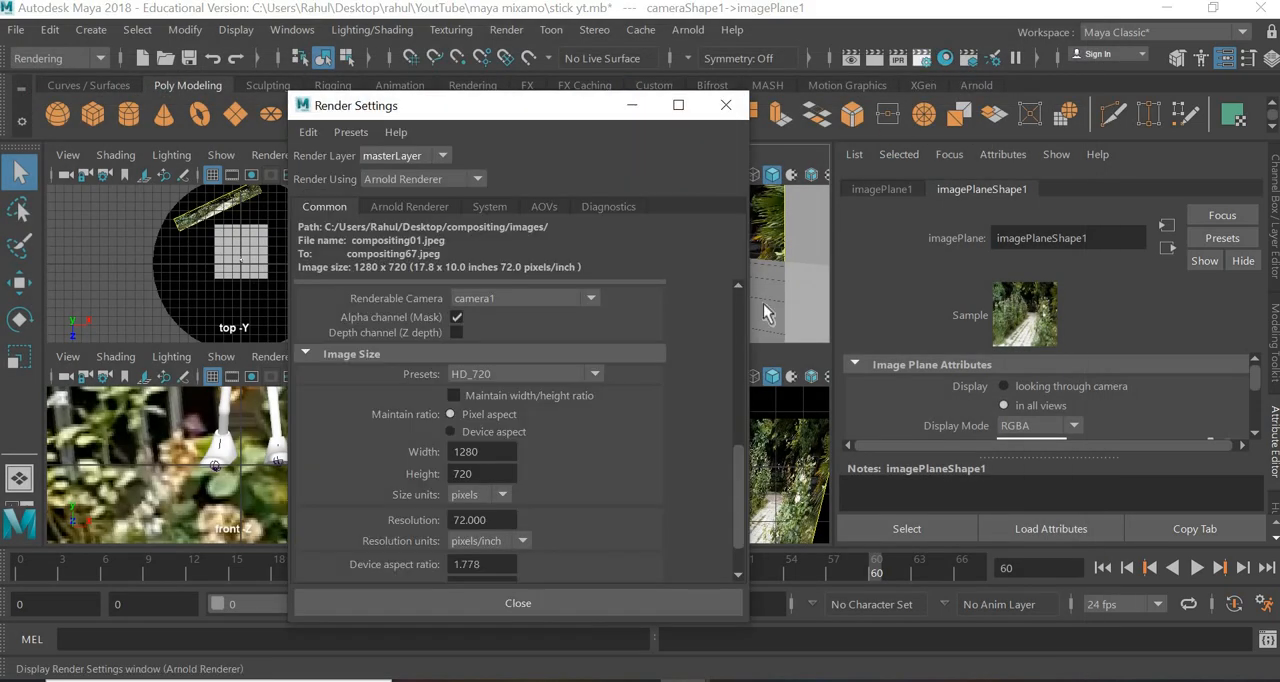
scroll(735, 315, up, 5)
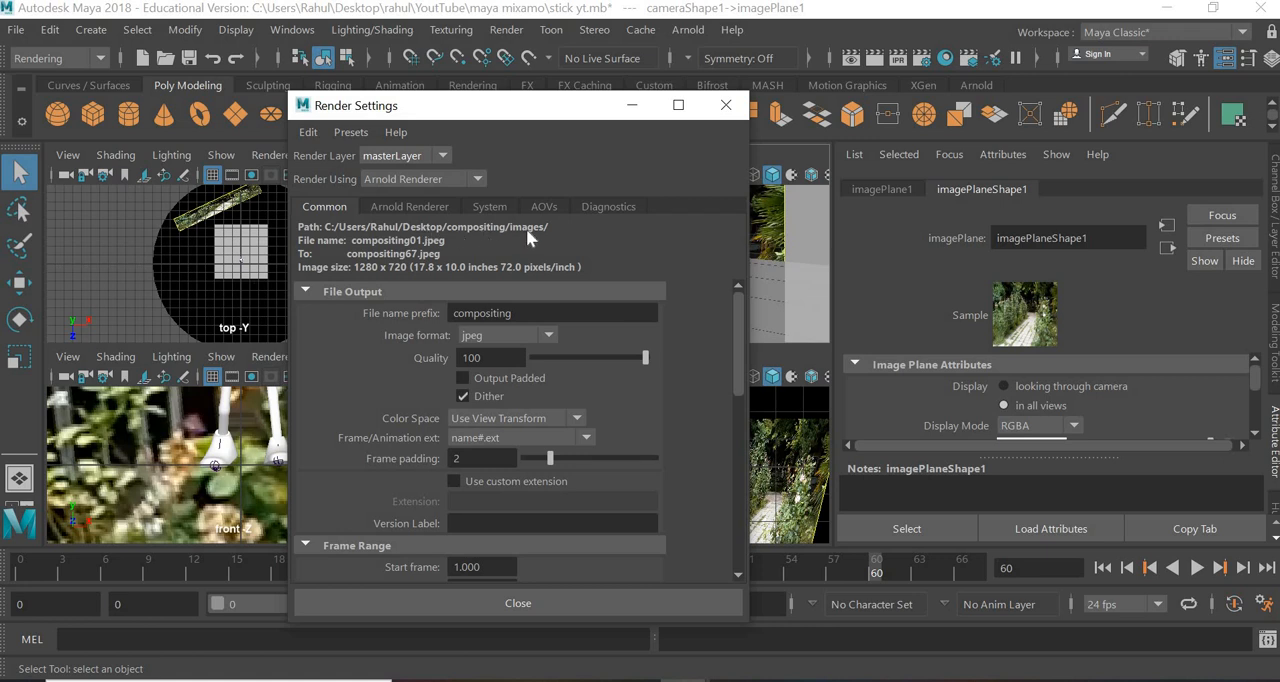
click(632, 105)
- View the rendered frames in the desktop's compositing/images folder, and return to Maya, closing the Render Settings
click(1170, 10)
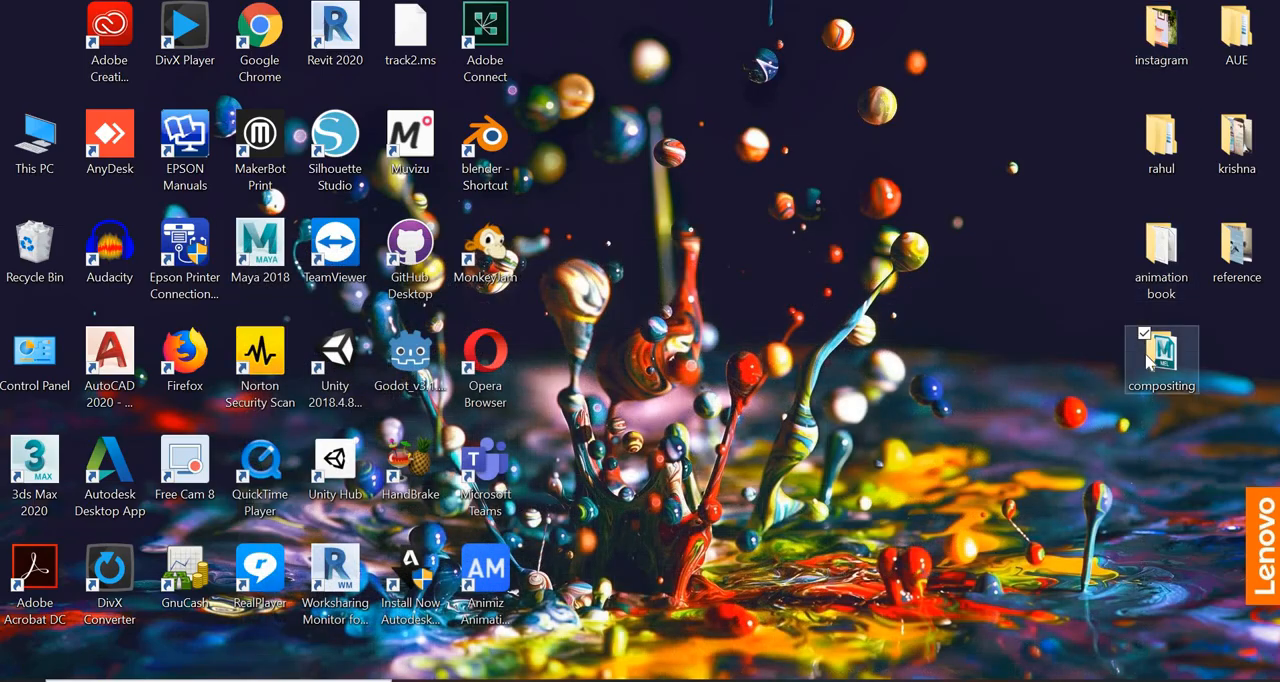
double_click(1150, 358)
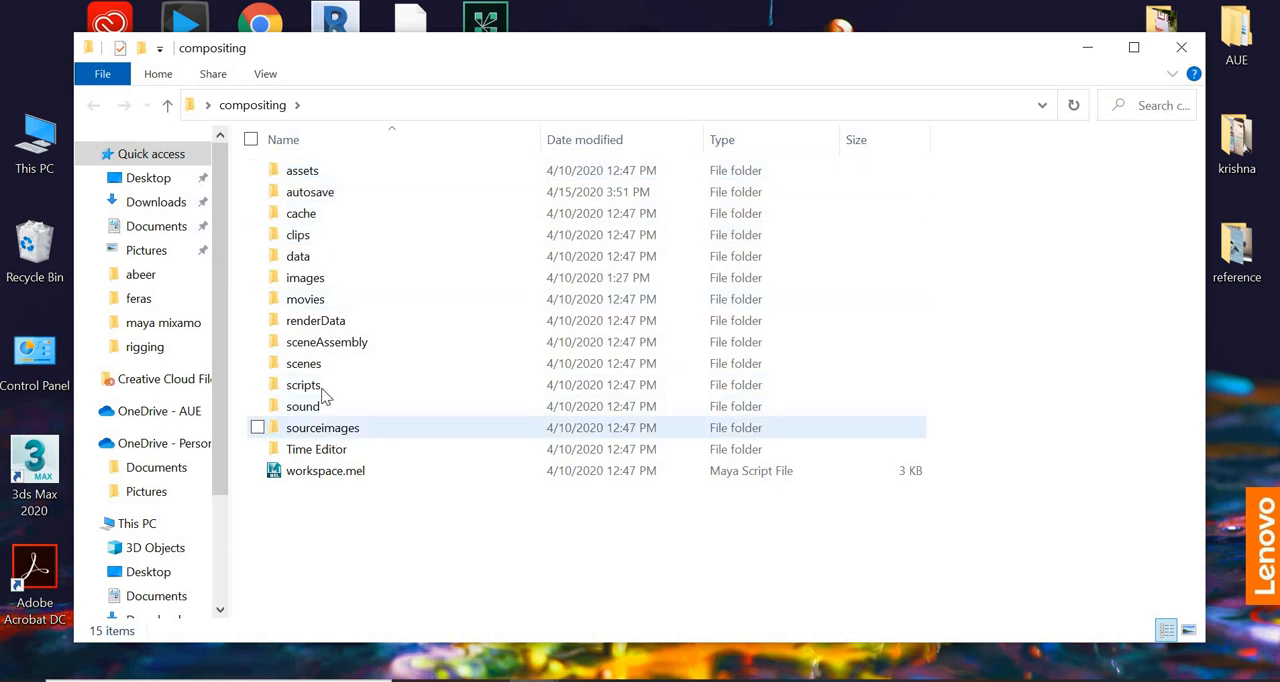
double_click(322, 281)
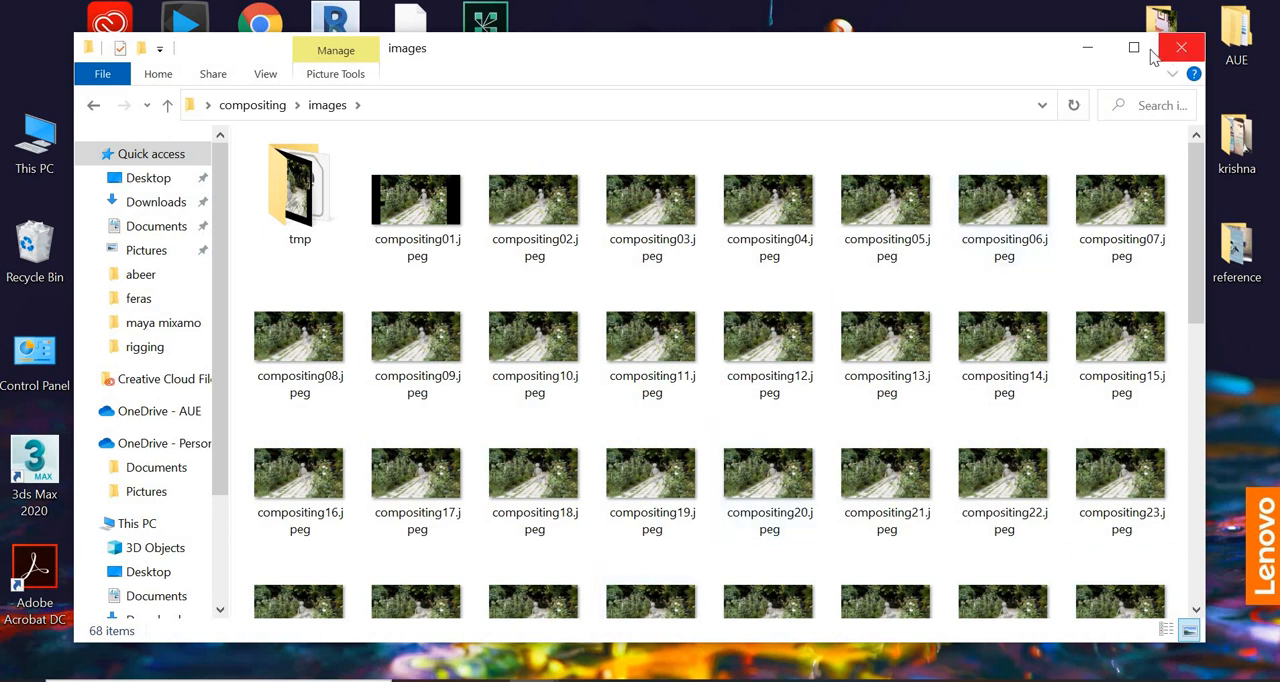
click(1088, 48)
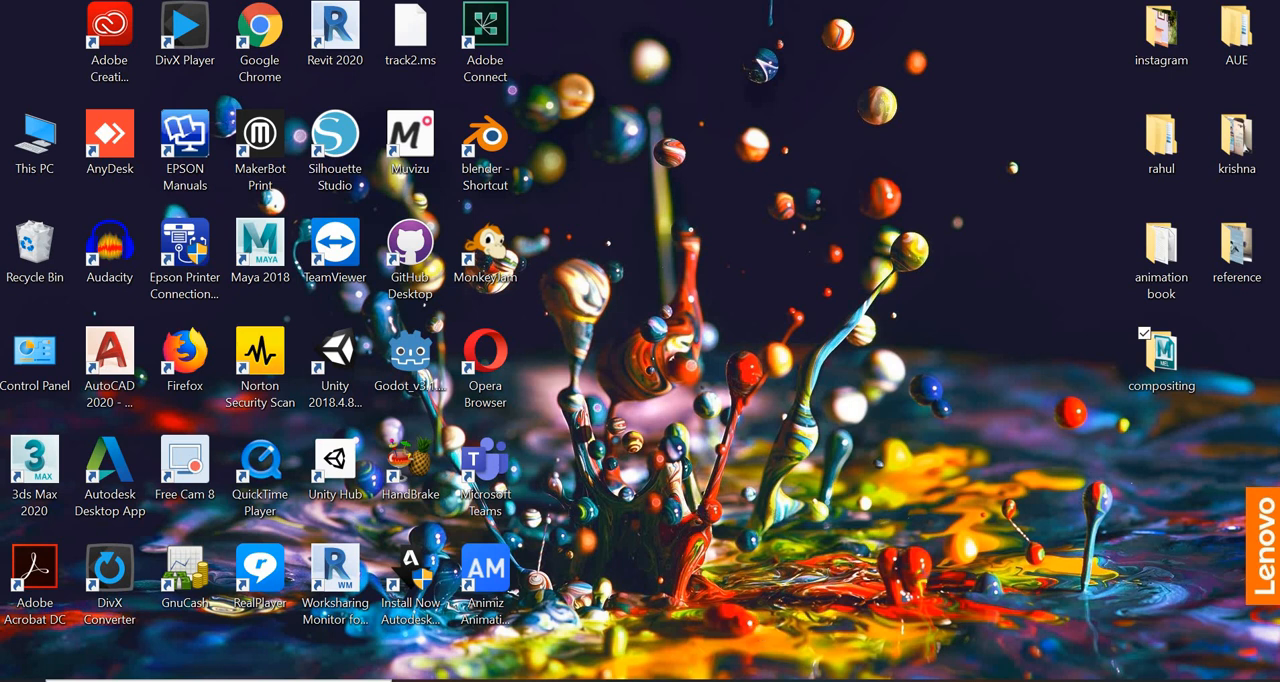
click(743, 636)
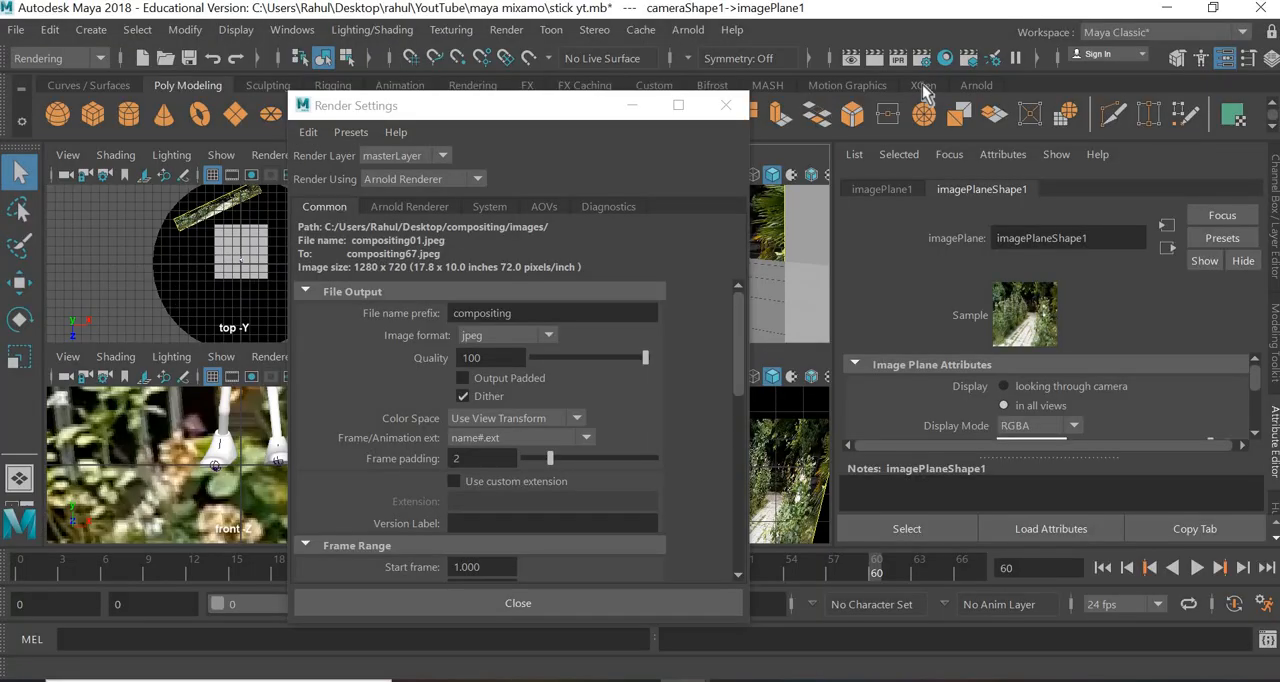
click(725, 105)
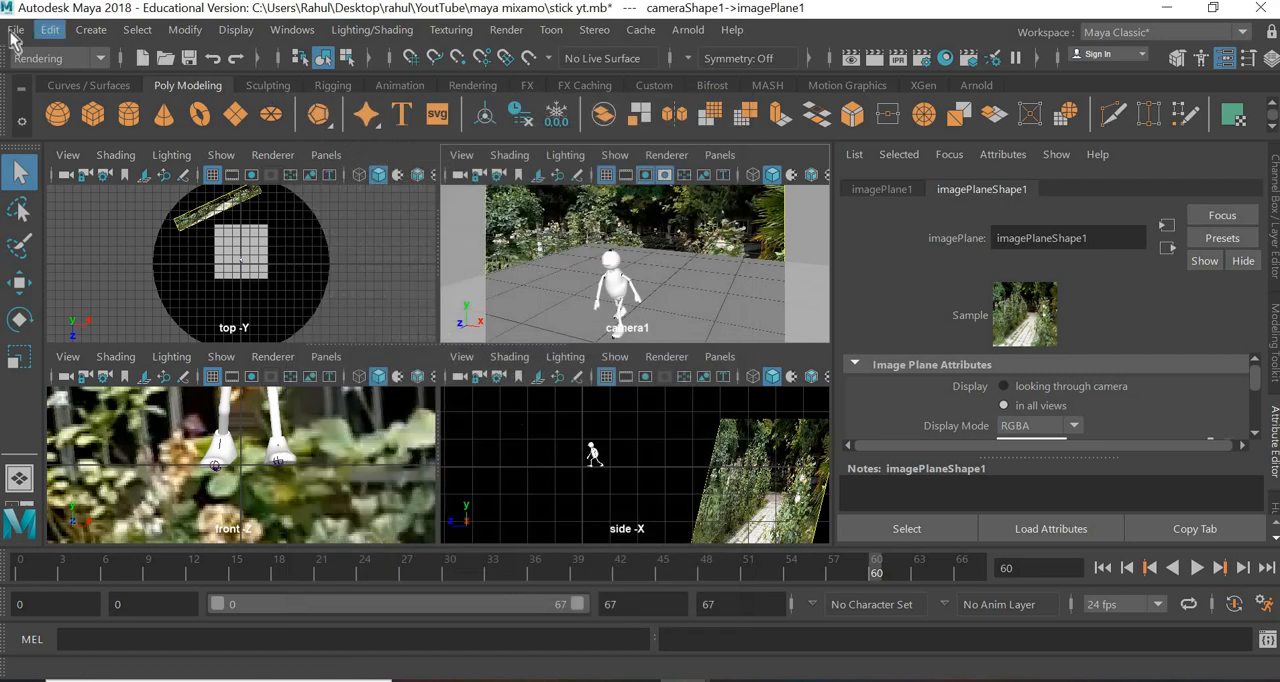
- Create a new project named "maya compositing" on the desktop with the default folder locations
click(16, 29)
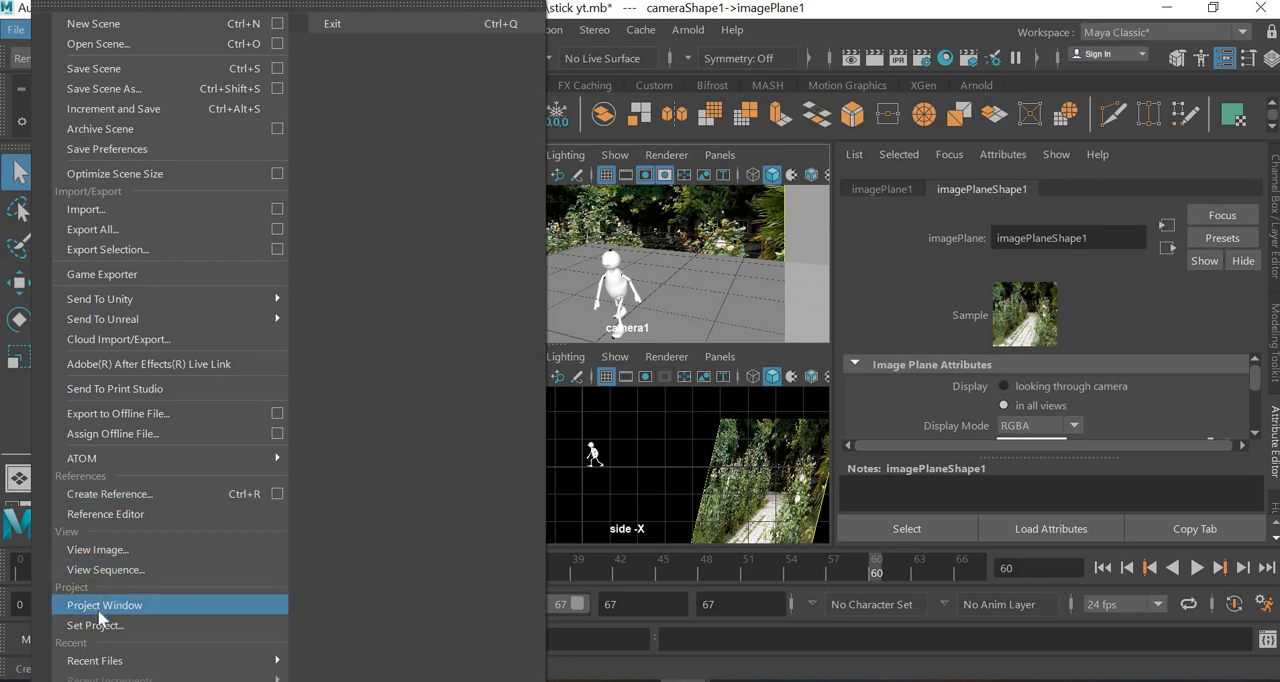
click(99, 610)
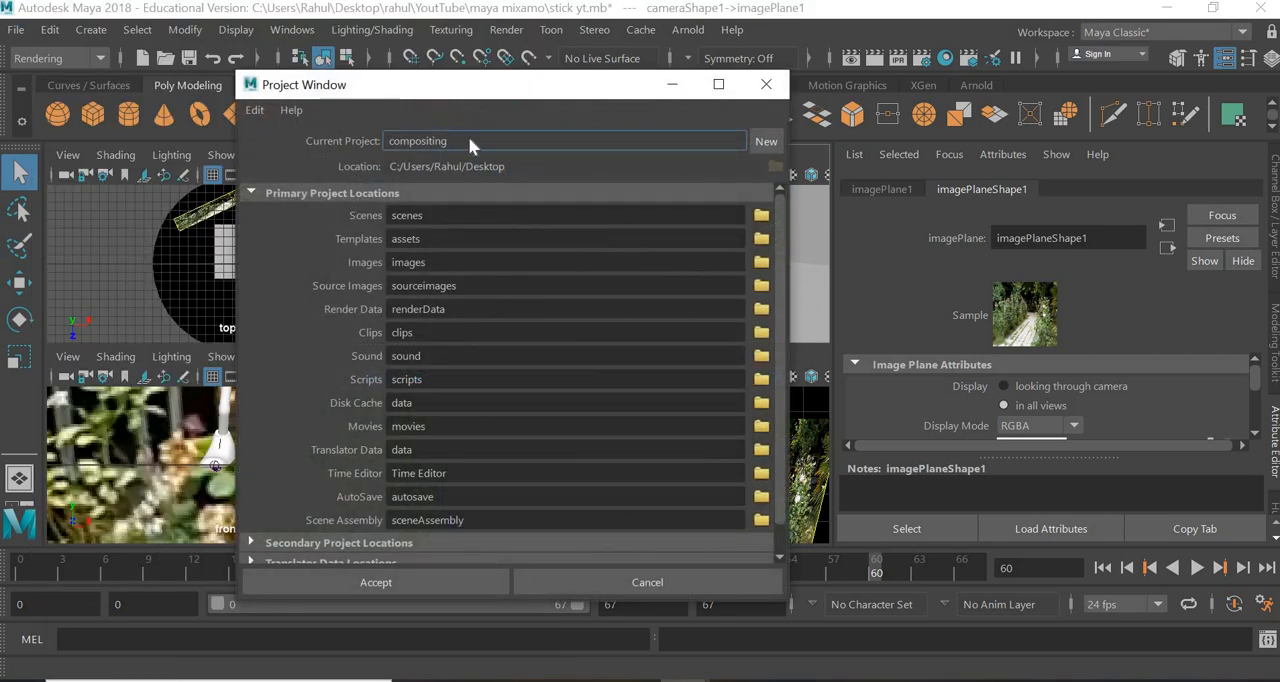
key(ctrl+a)
click(776, 144)
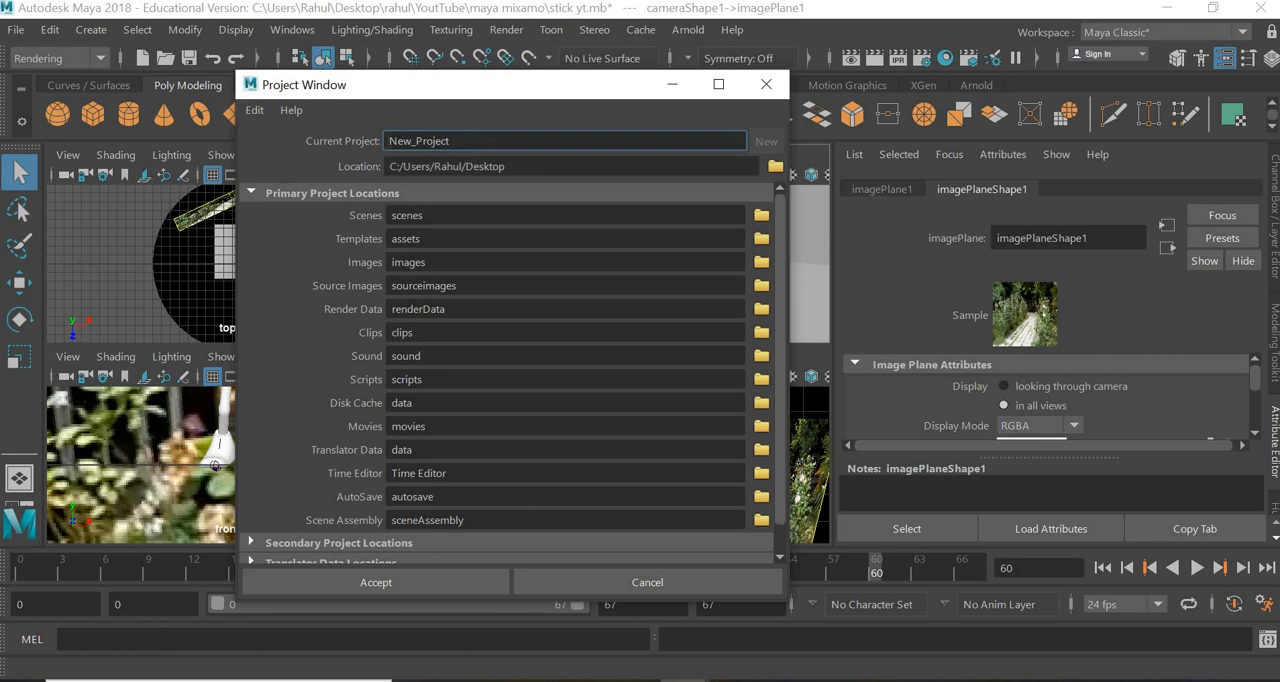
drag(450, 141, 328, 138)
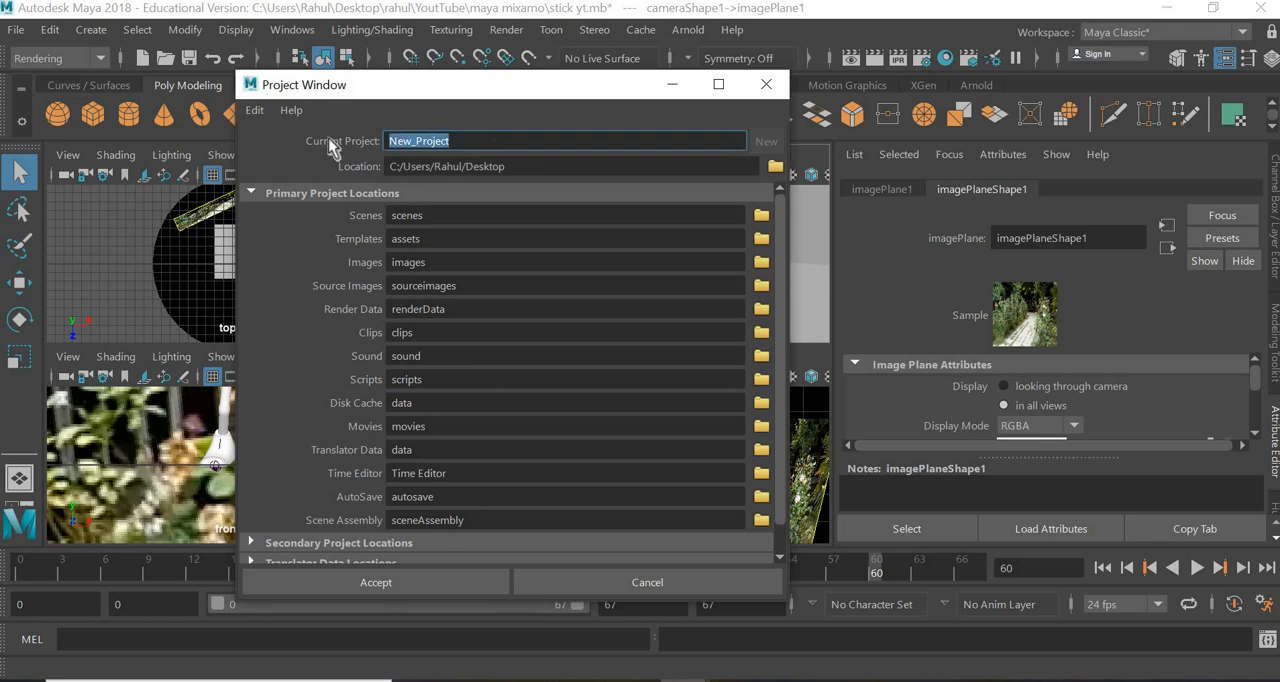
text(maya co)
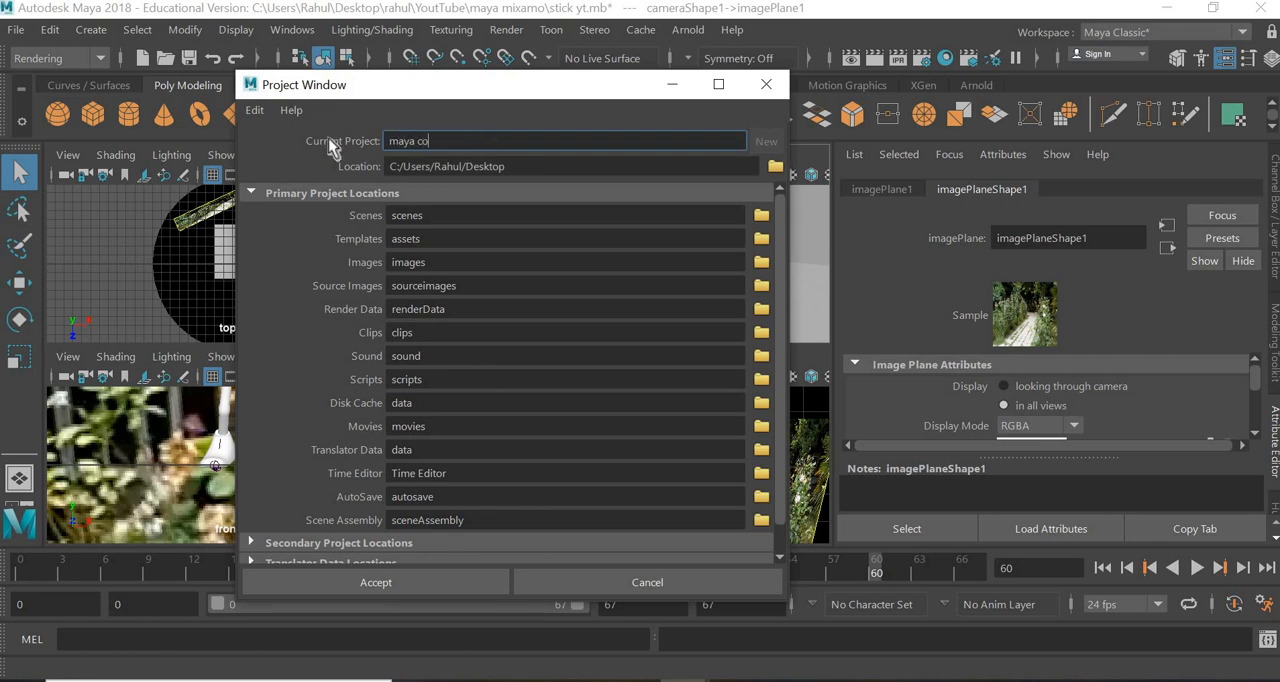
text(mpositing)
click(419, 588)
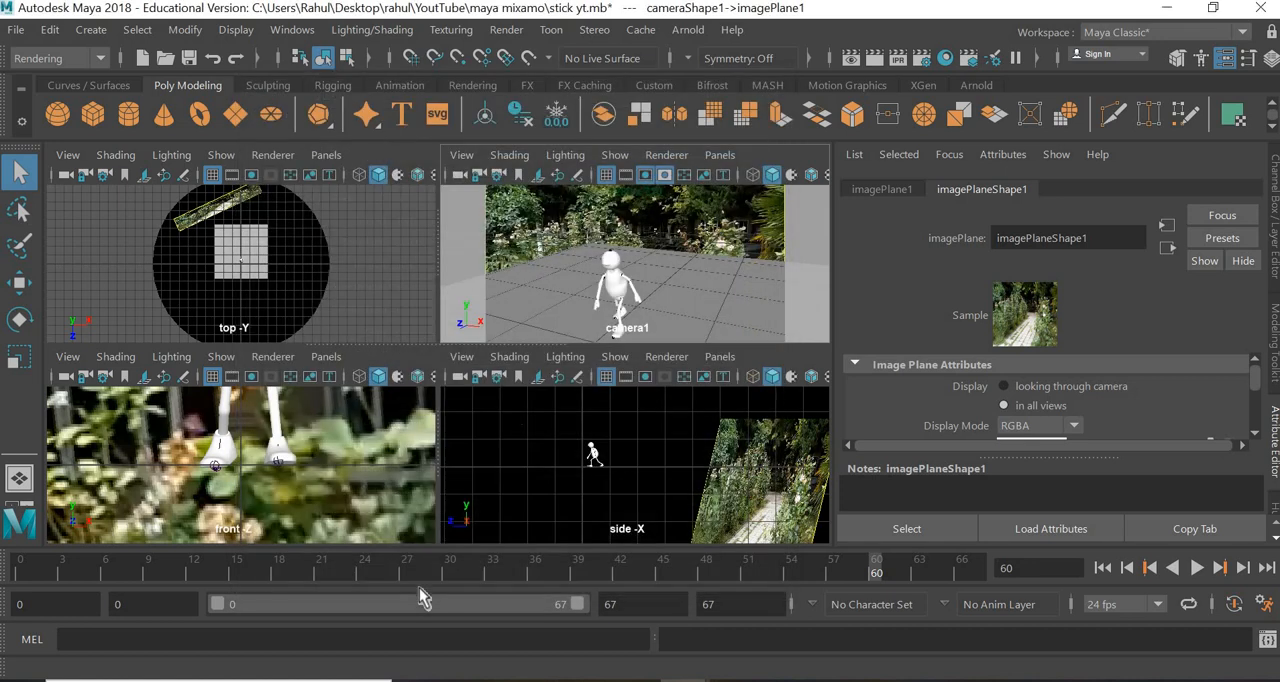
- Set the current project to the desktop's maya compositing folder and check the resulting output path in the Render Settings
click(14, 30)
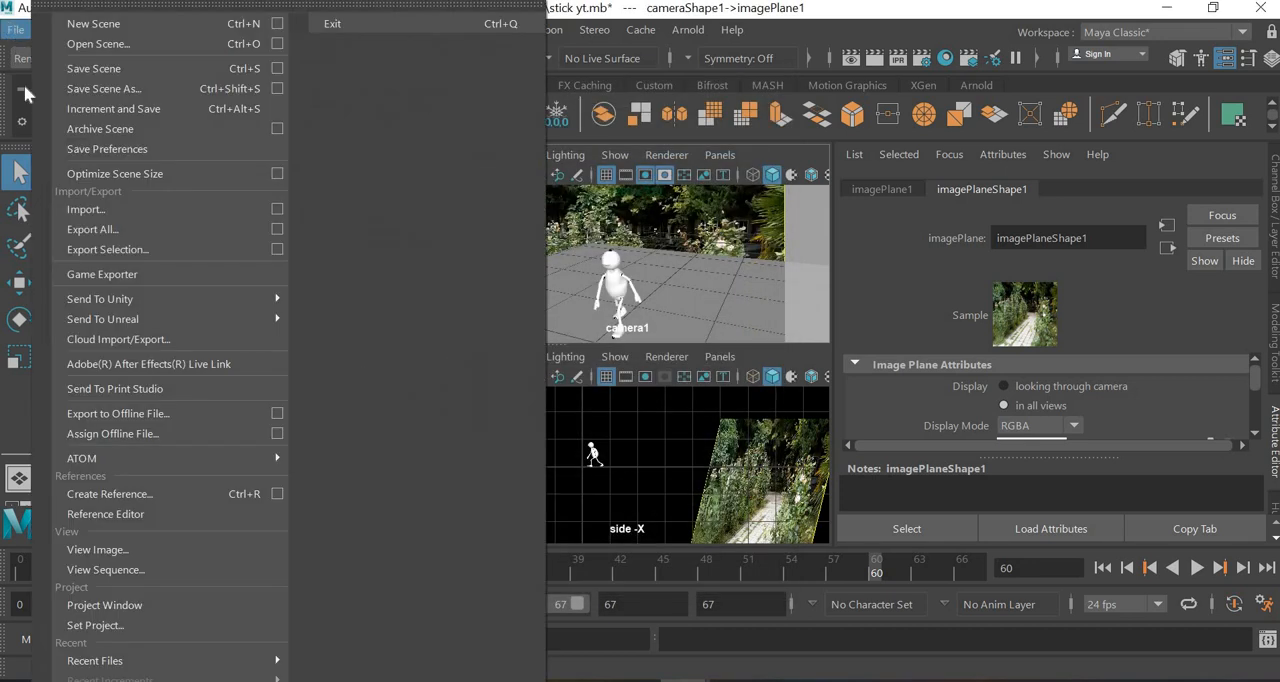
click(93, 625)
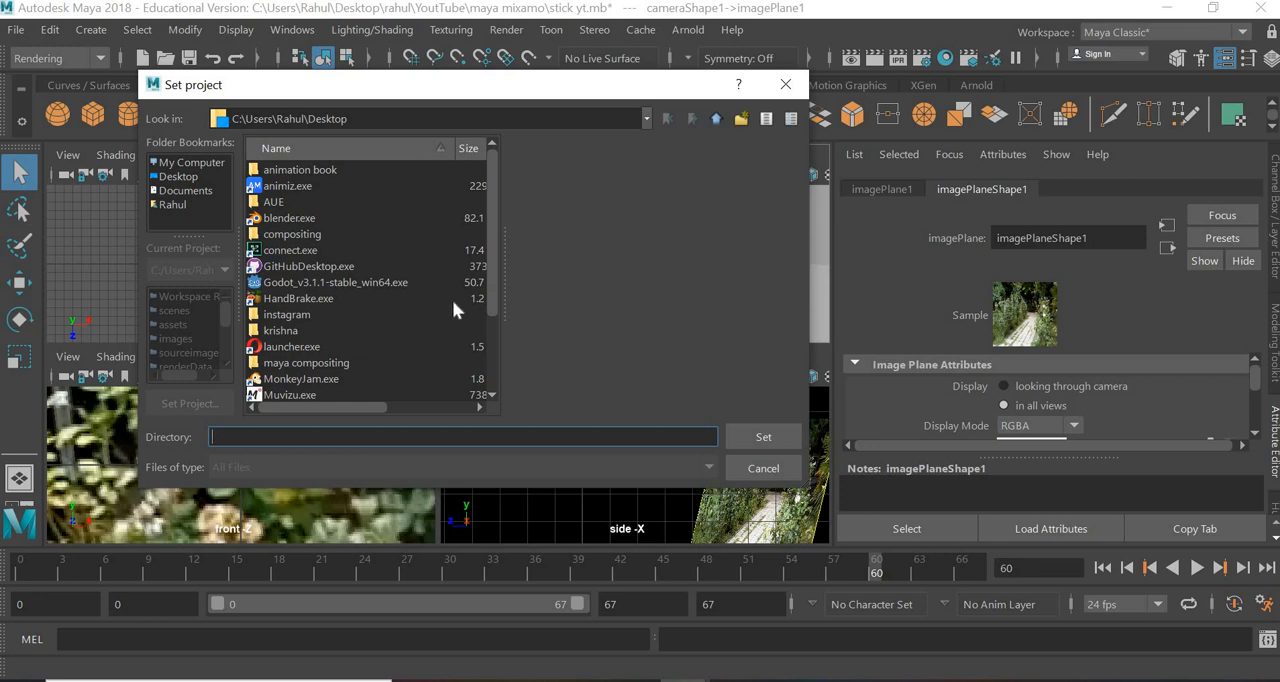
click(325, 367)
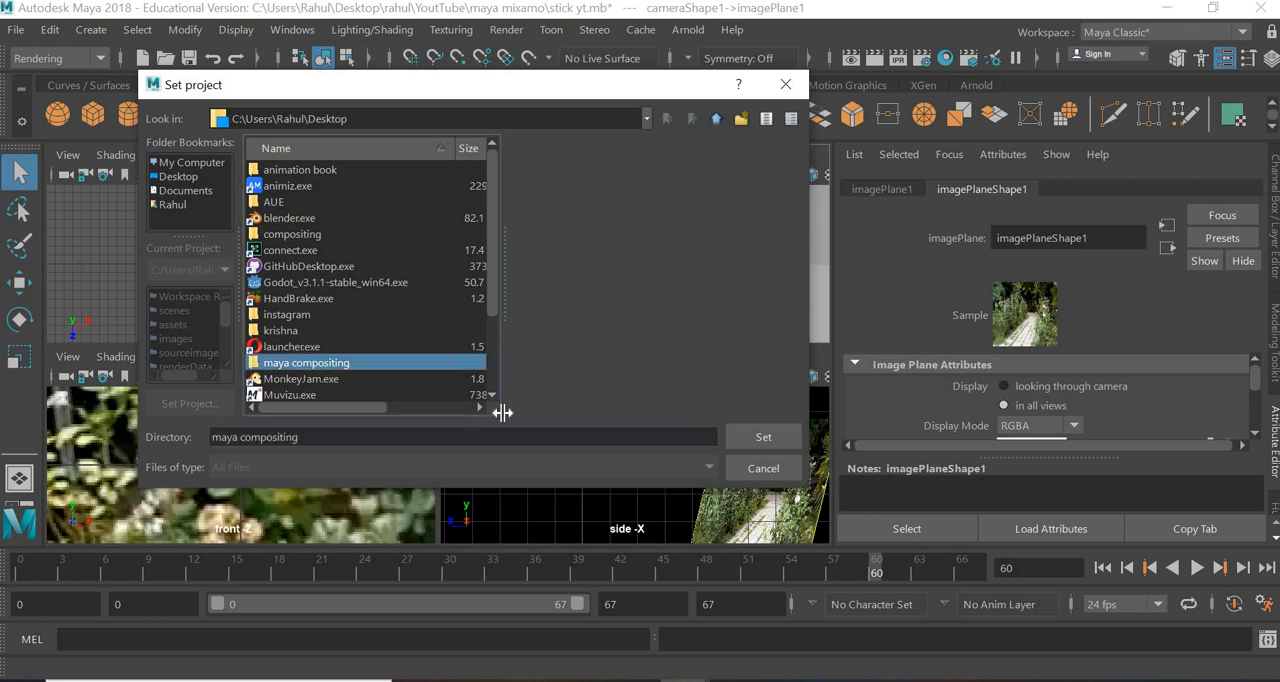
click(763, 437)
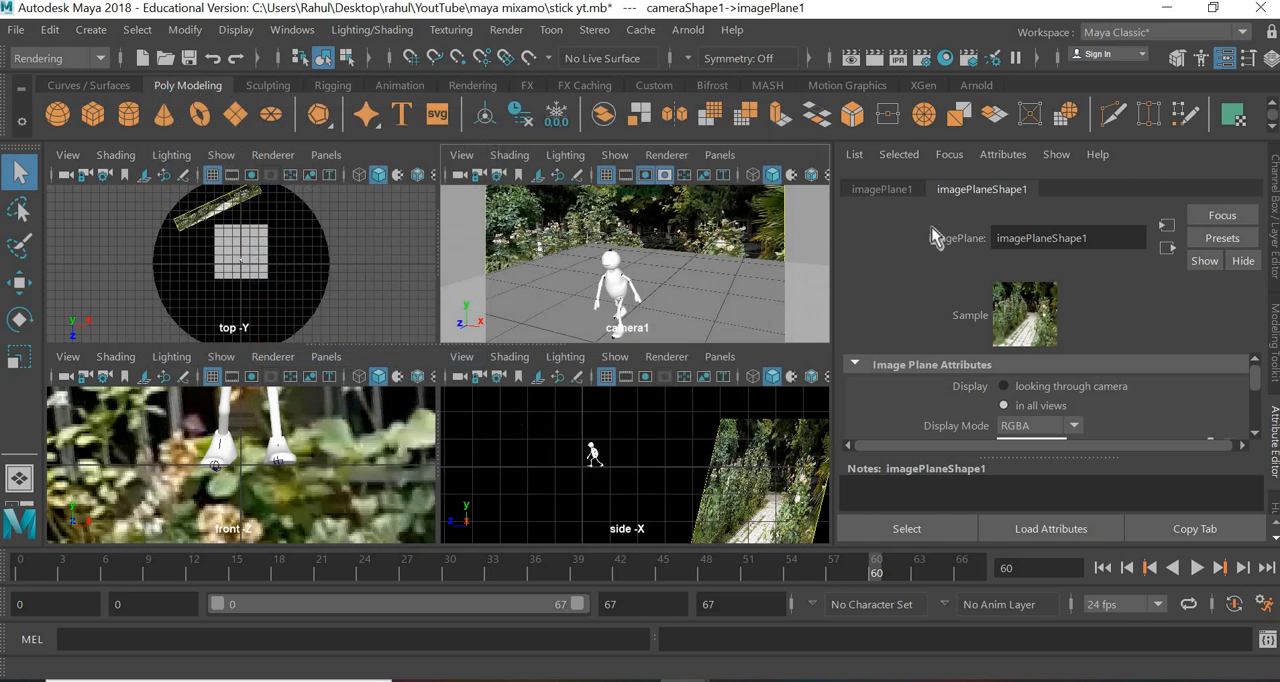
click(922, 60)
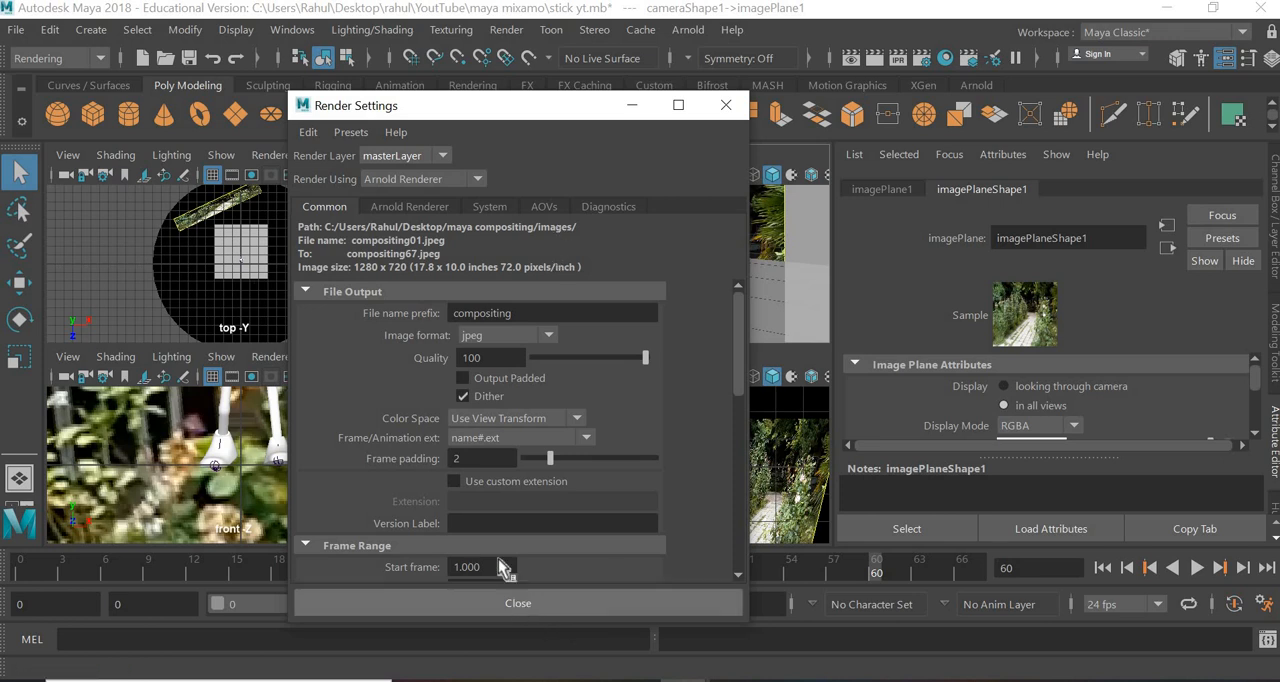
click(545, 604)
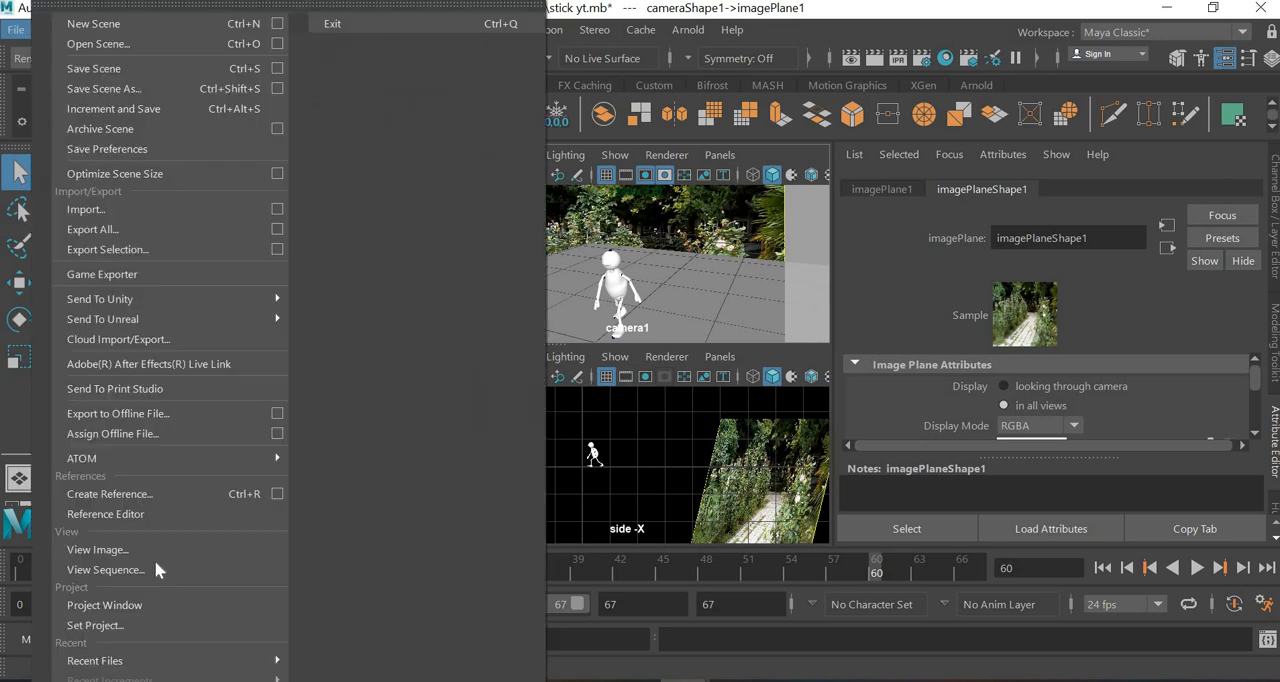
- Set the current project to the desktop's compositing folder
click(16, 29)
click(126, 630)
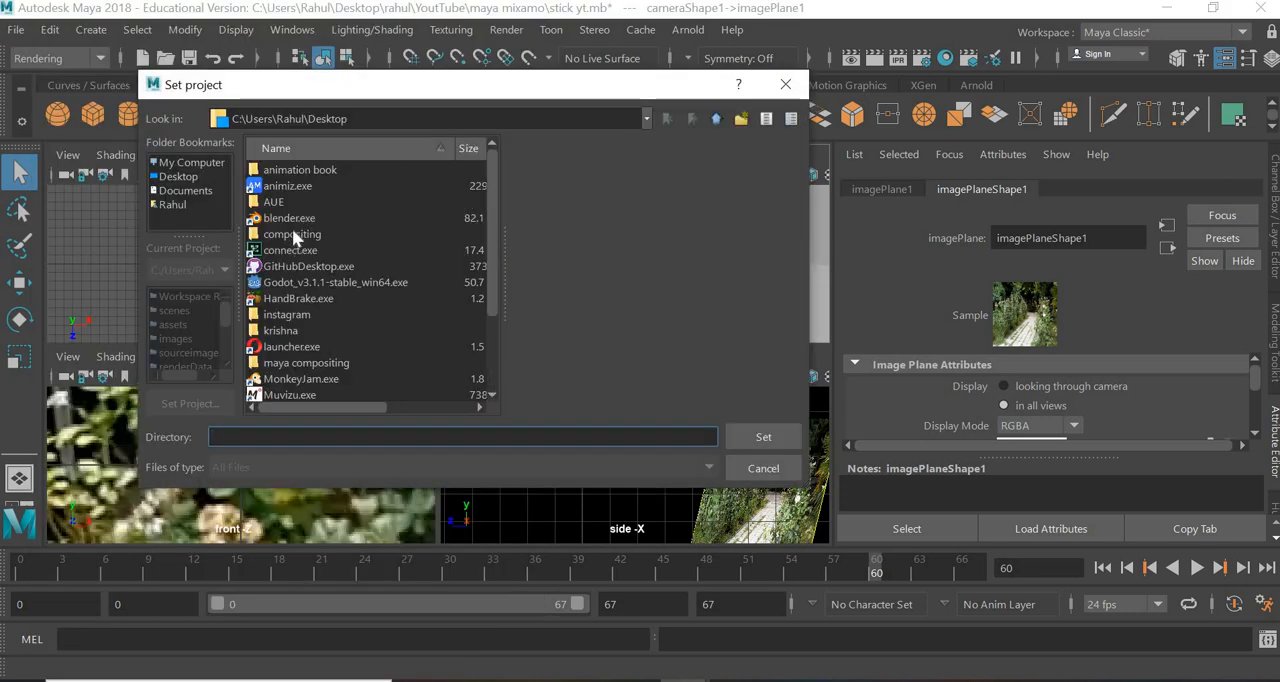
click(292, 234)
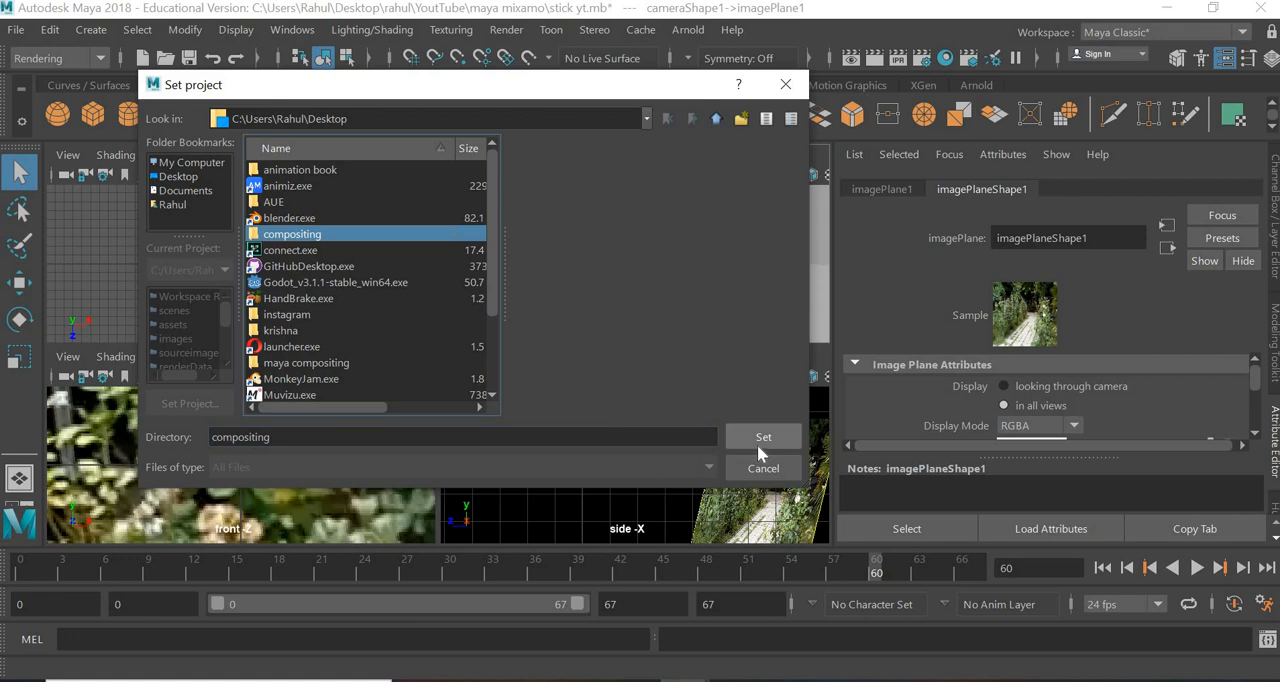
click(763, 440)
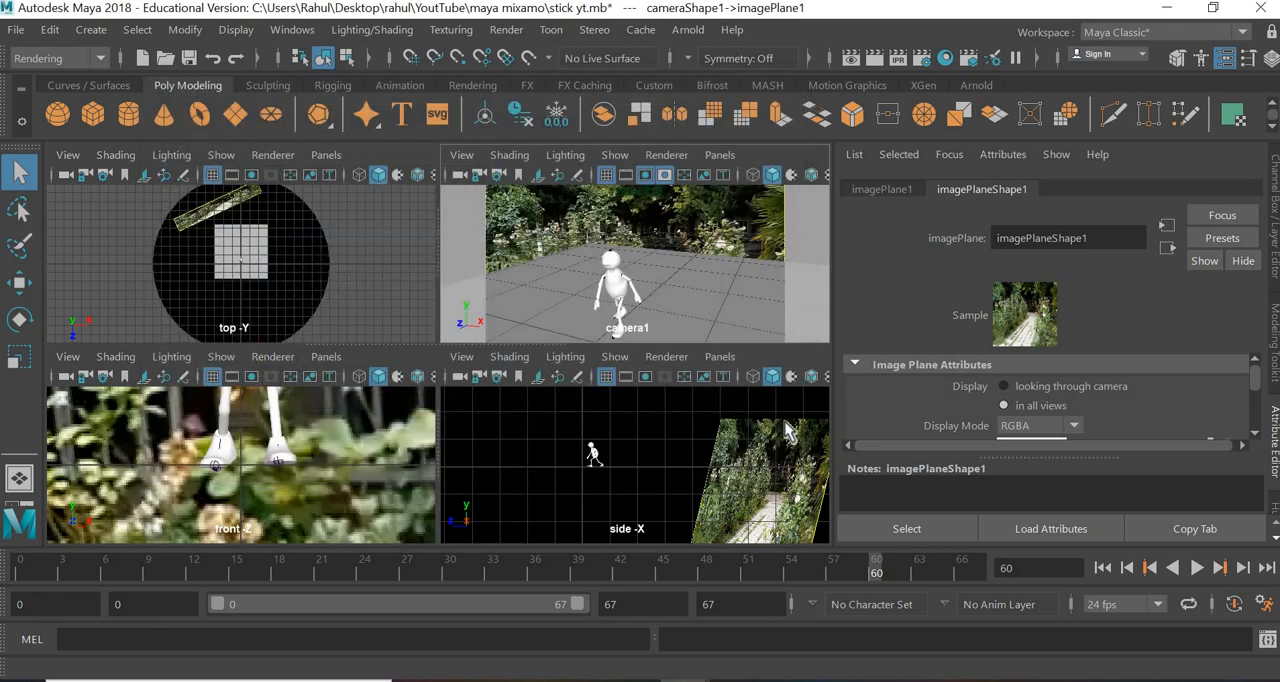
- Review the output path, file name prefix and image format in the Render Settings
click(921, 57)
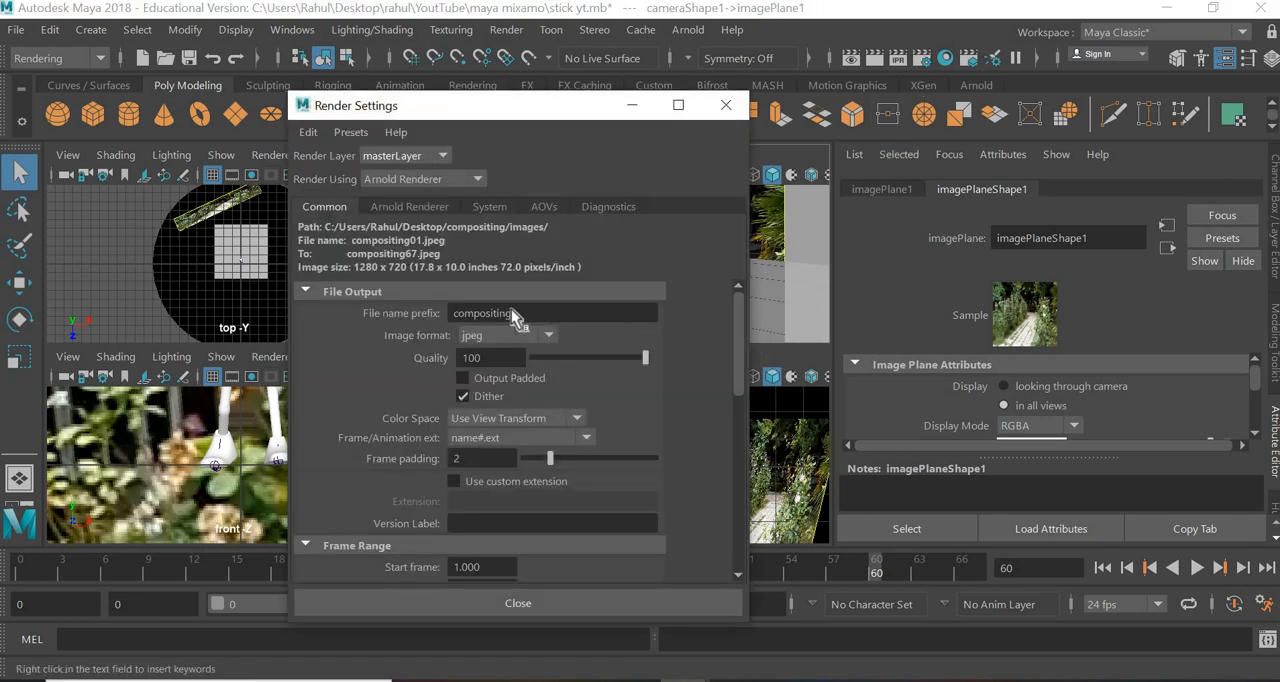
drag(511, 312, 451, 312)
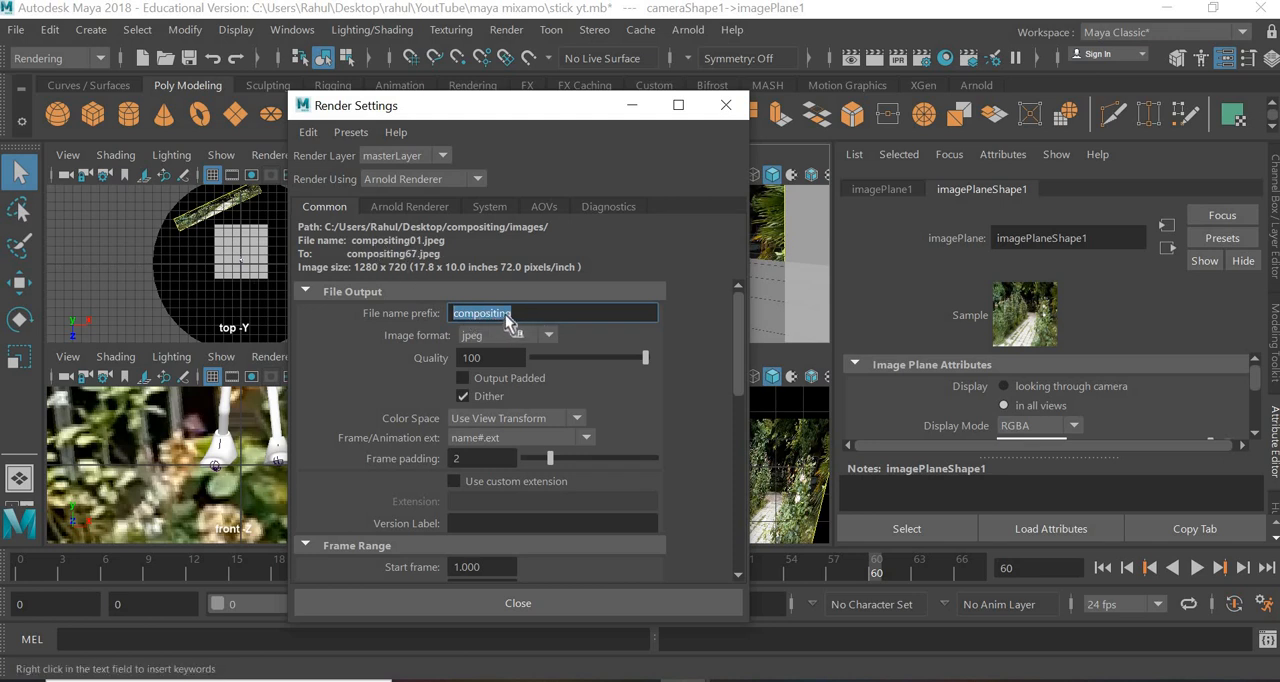
click(483, 336)
click(483, 338)
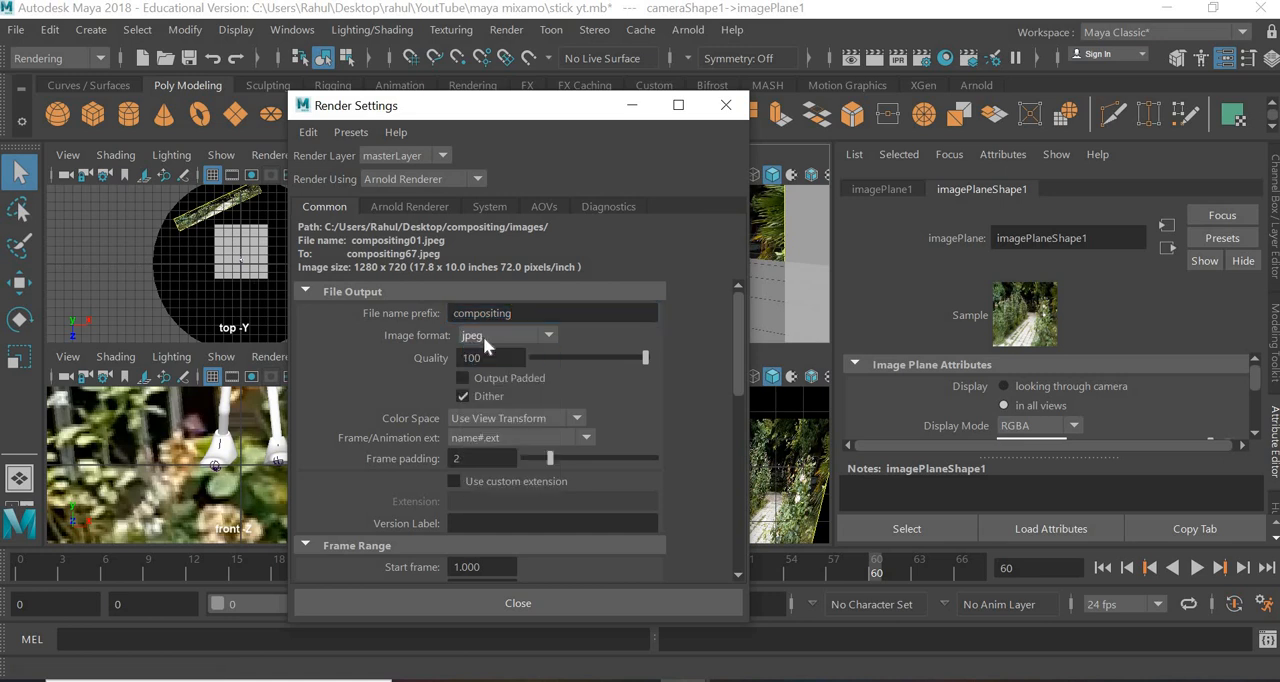
- Try name.# as the frame/animation extension, and switch it back to name#.ext
click(520, 440)
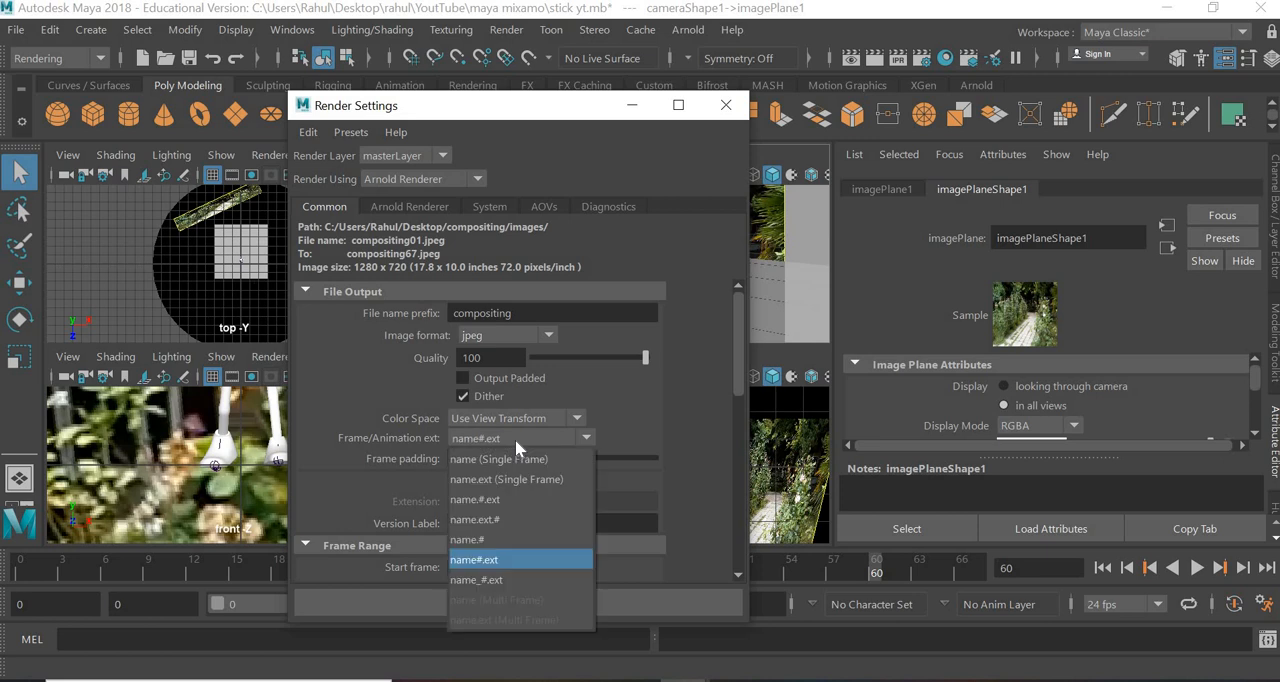
click(469, 541)
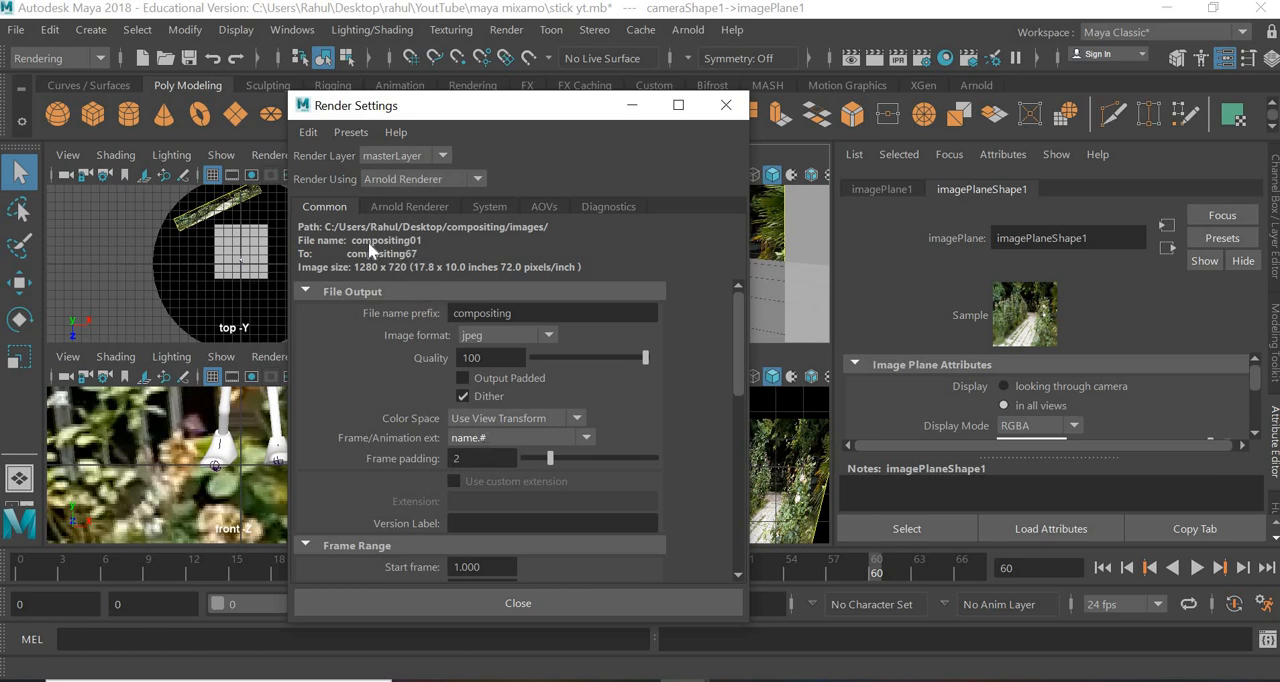
click(487, 437)
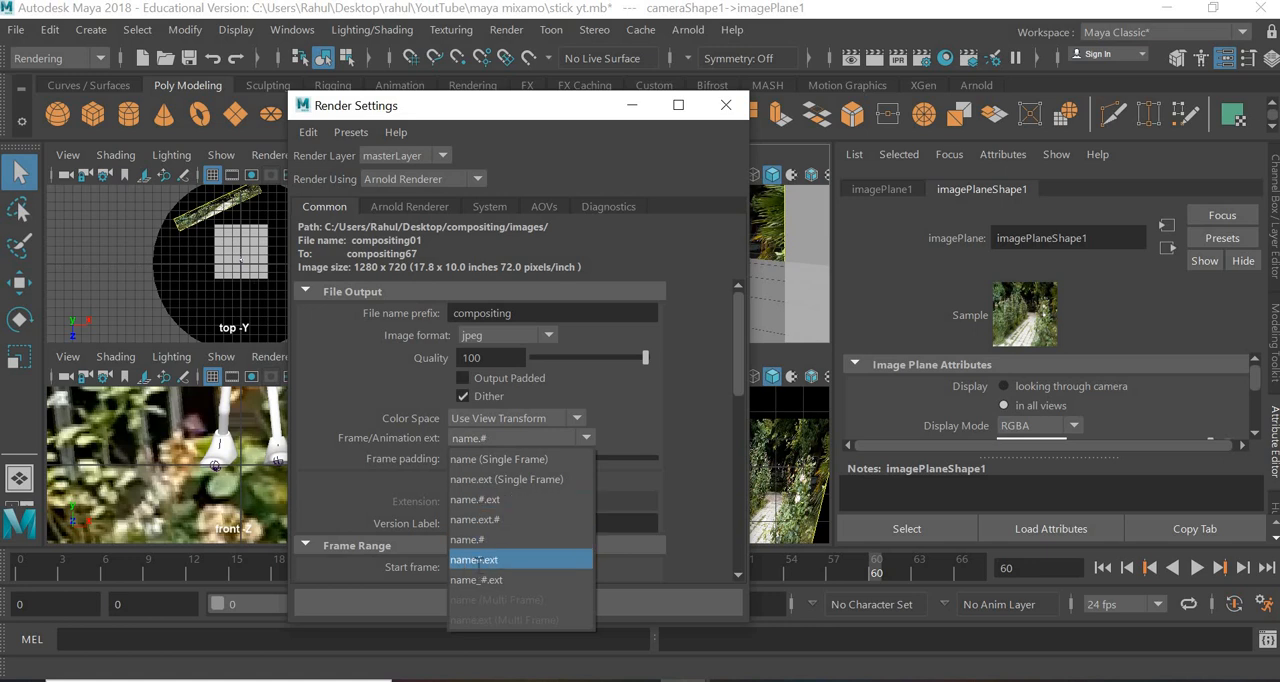
click(476, 560)
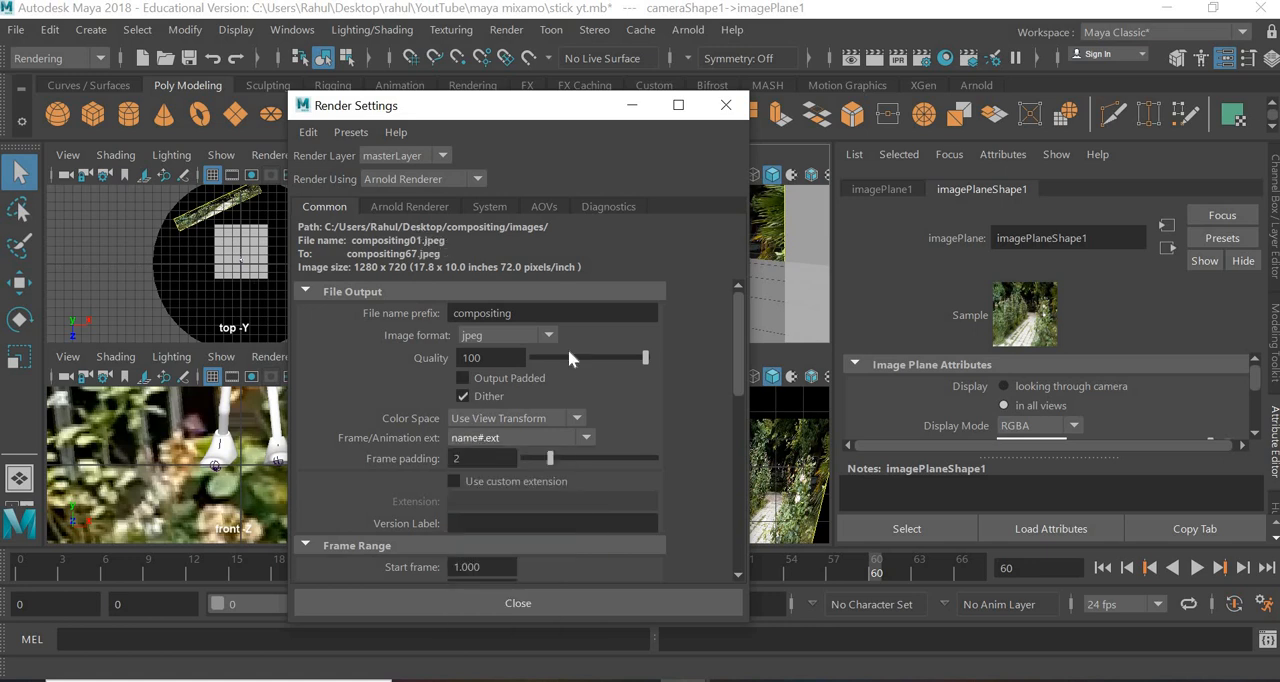
- Set the frame padding of the rendered file names to 3
click(473, 458)
key(Return)
text(3)
key(Return)
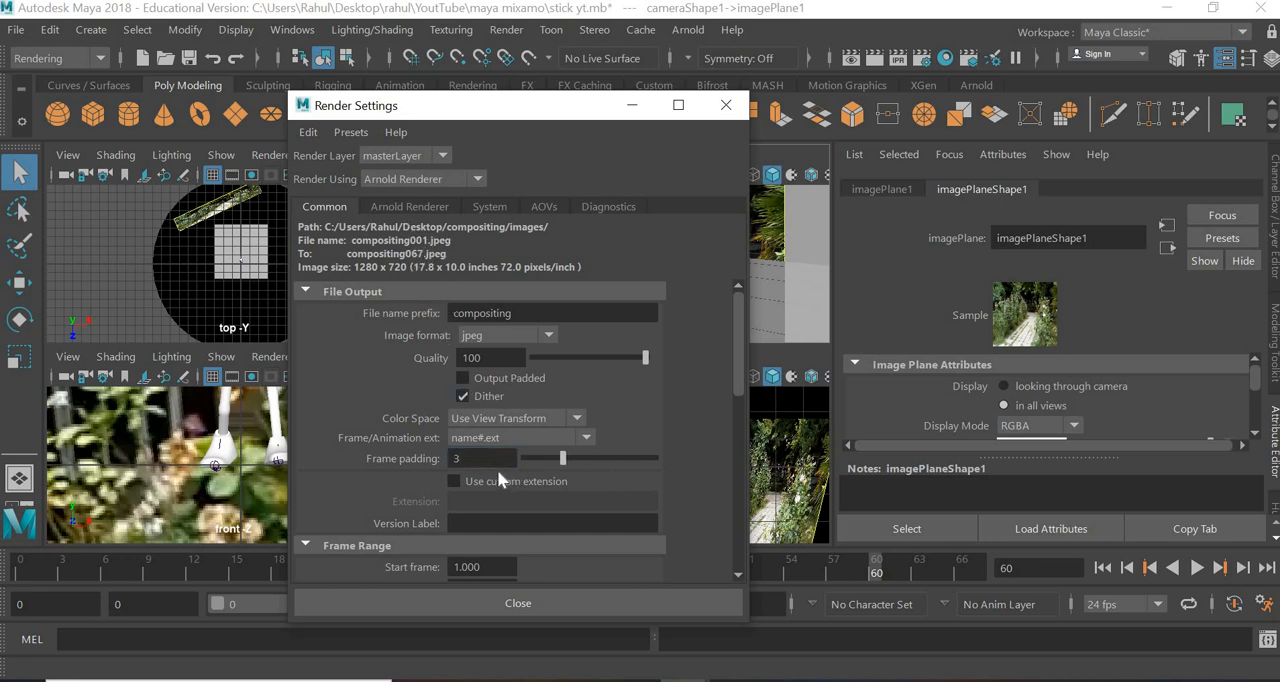
- Set the frame padding of the rendered file names to 2
click(474, 459)
text(2)
key(Return)
click(474, 458)
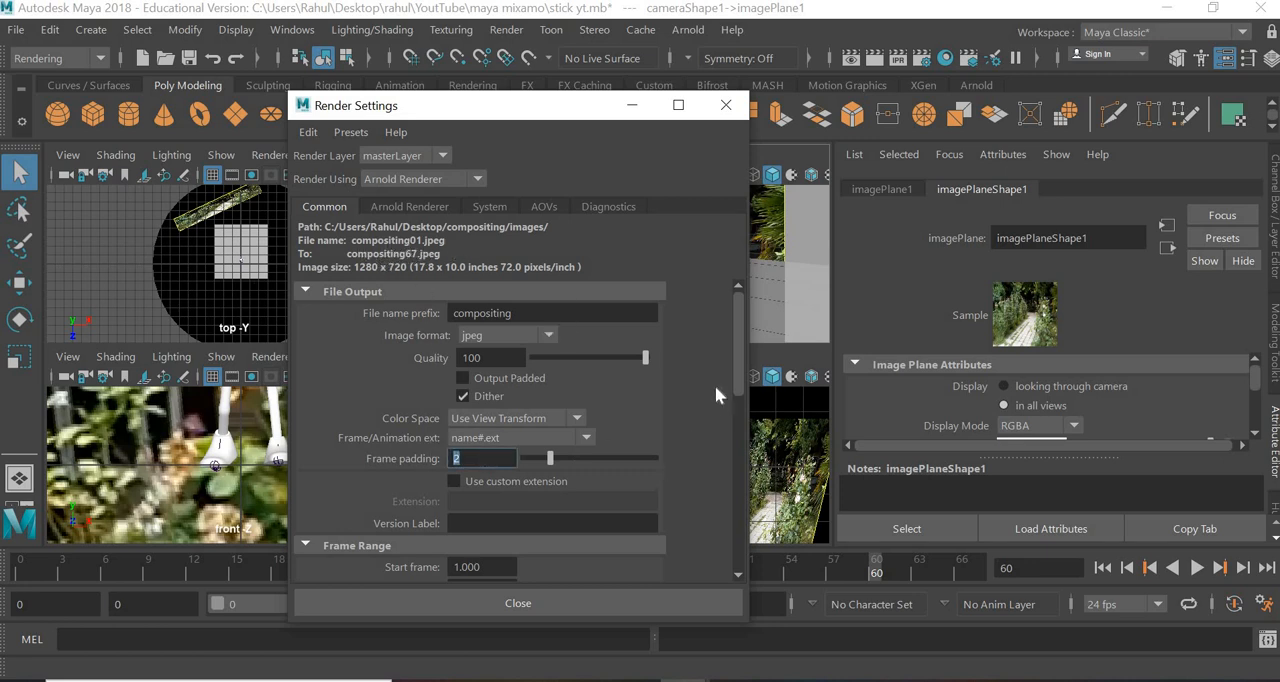
- Review the frame range, renderable camera and image size in the Render Settings, and close the window
scroll(740, 402, down, 5)
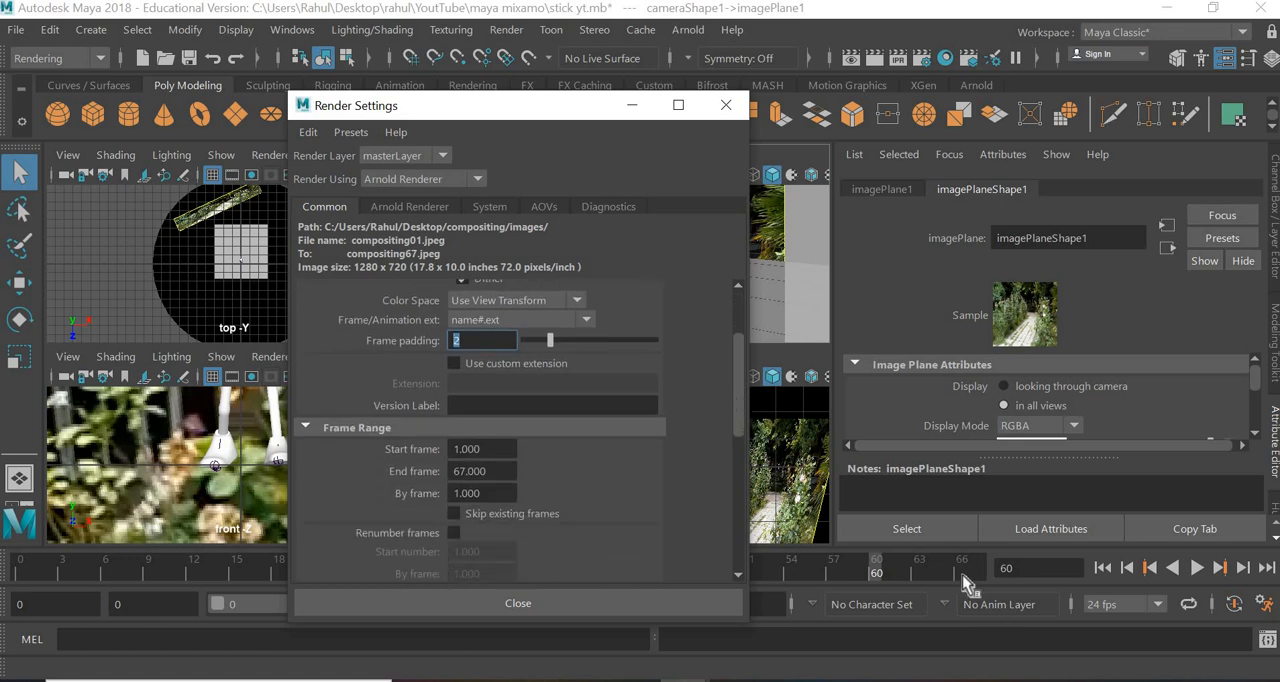
click(485, 449)
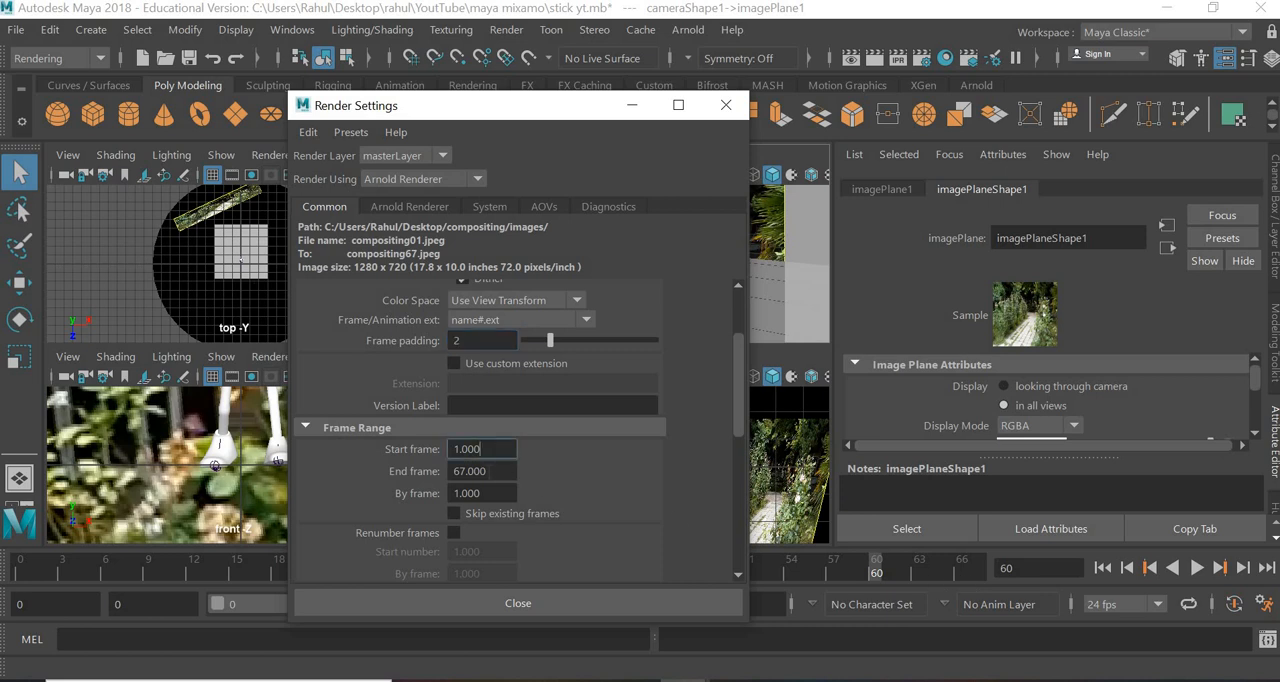
key(Tab)
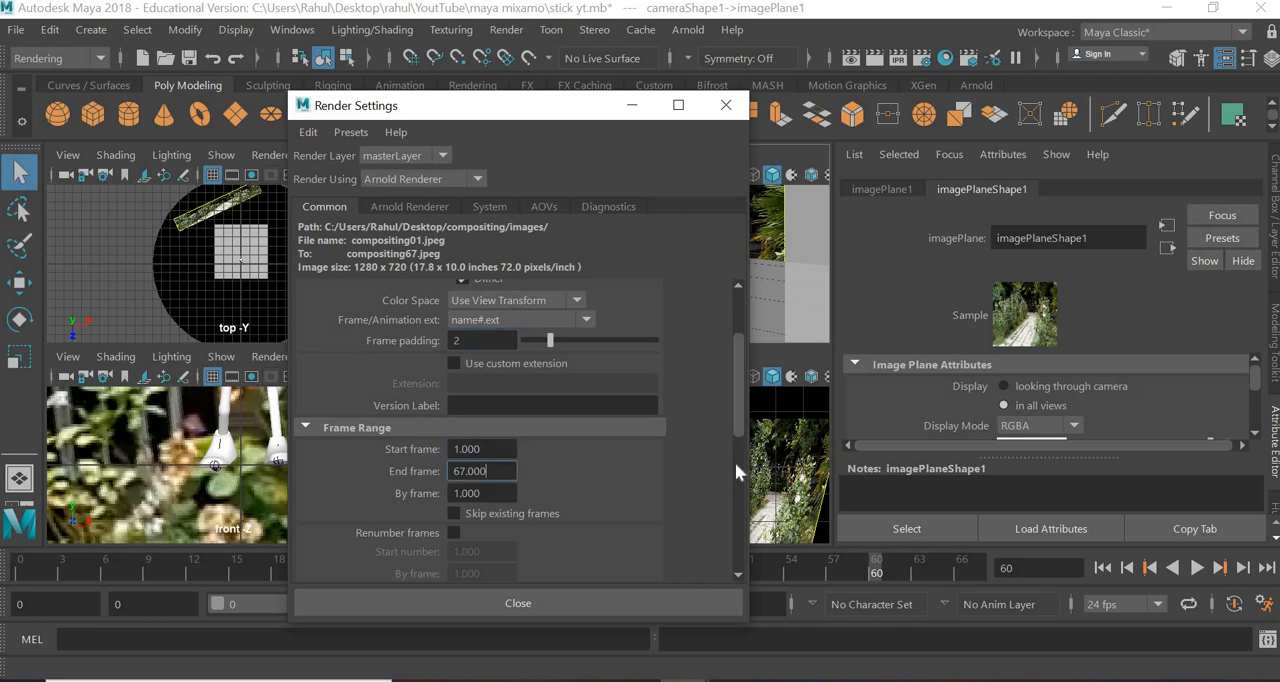
scroll(735, 462, down, 5)
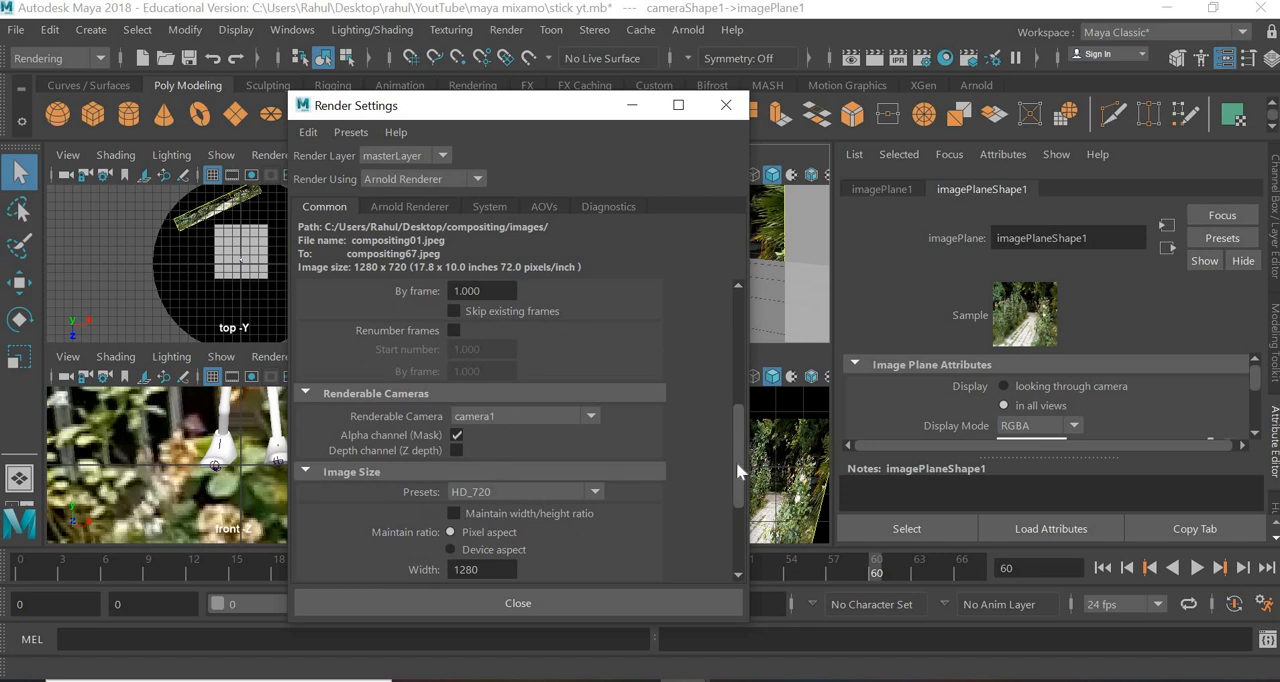
scroll(540, 431, down, 3)
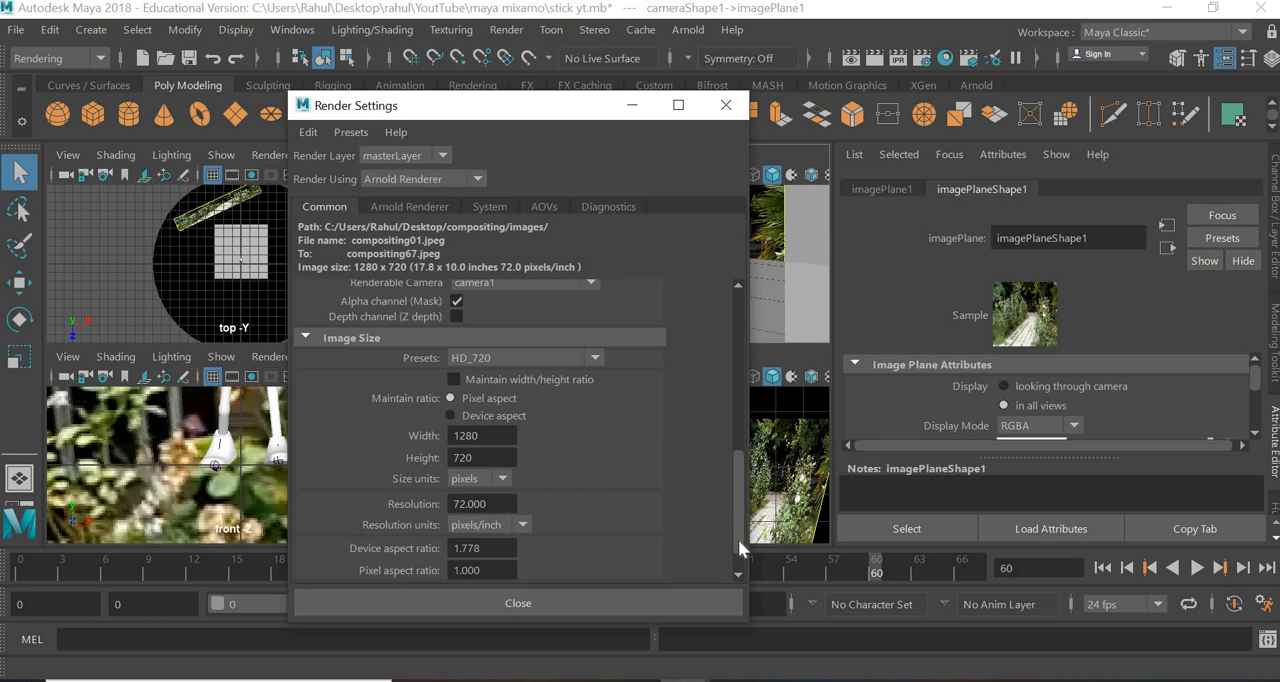
scroll(738, 549, down, 1)
click(531, 602)
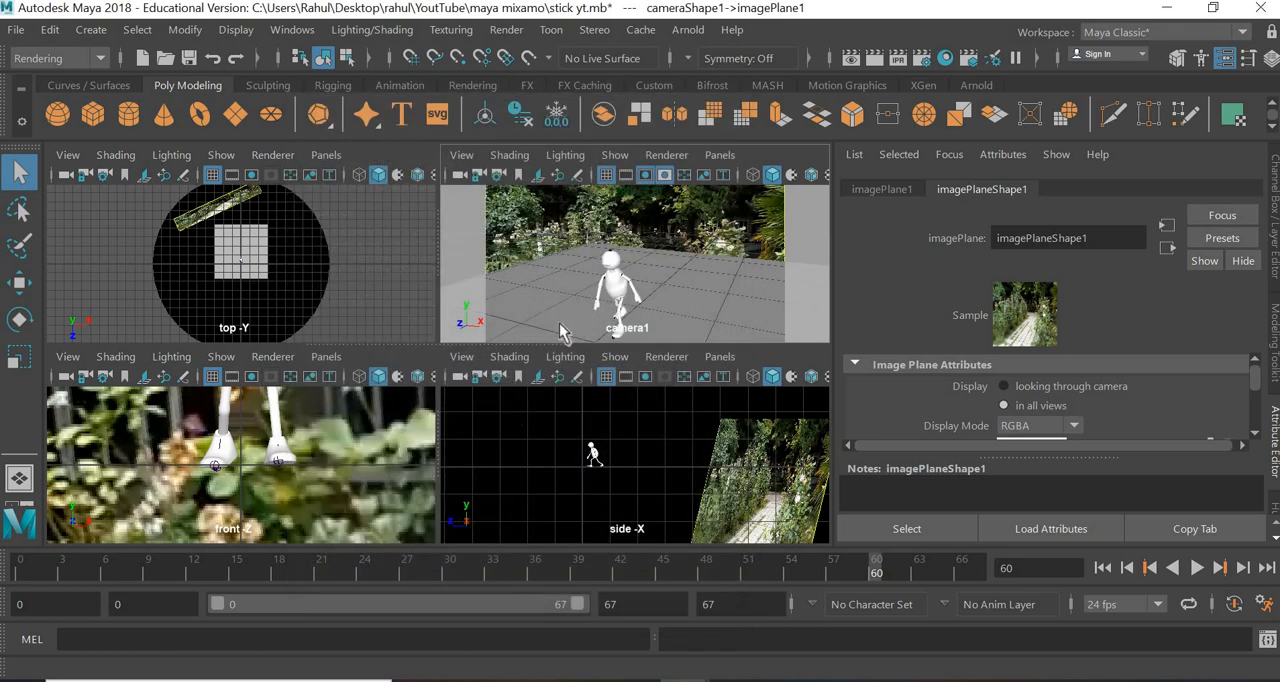
- Review the Render Sequence options and close them without rendering
click(506, 29)
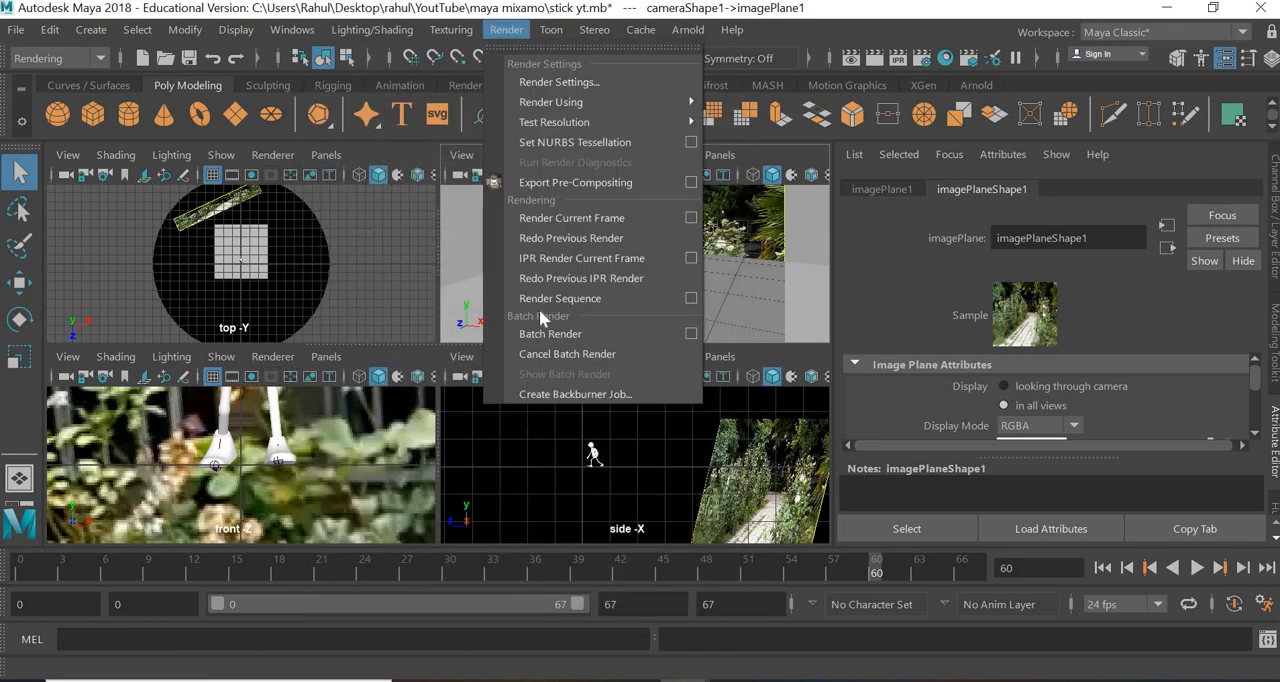
click(691, 300)
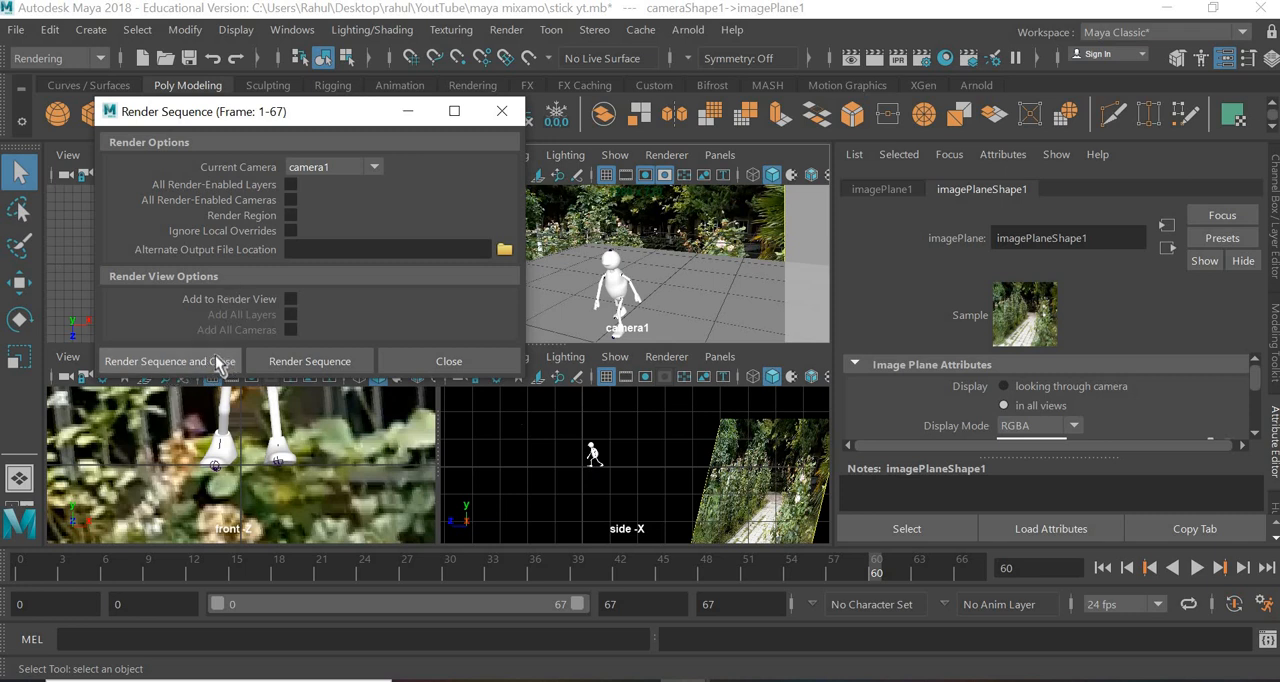
click(480, 366)
- Switch to the desktop, browse to the compositing project's images folder and inspect the rendered frame compositing01.jpeg
click(1176, 9)
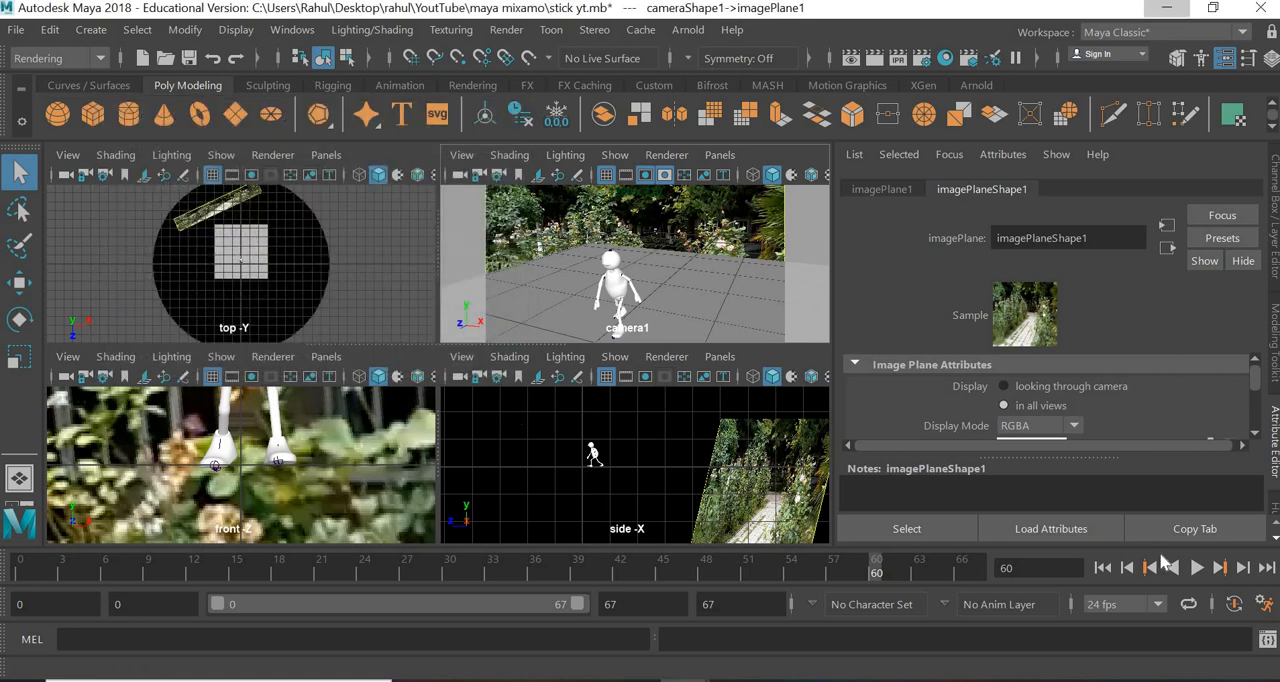
double_click(1180, 366)
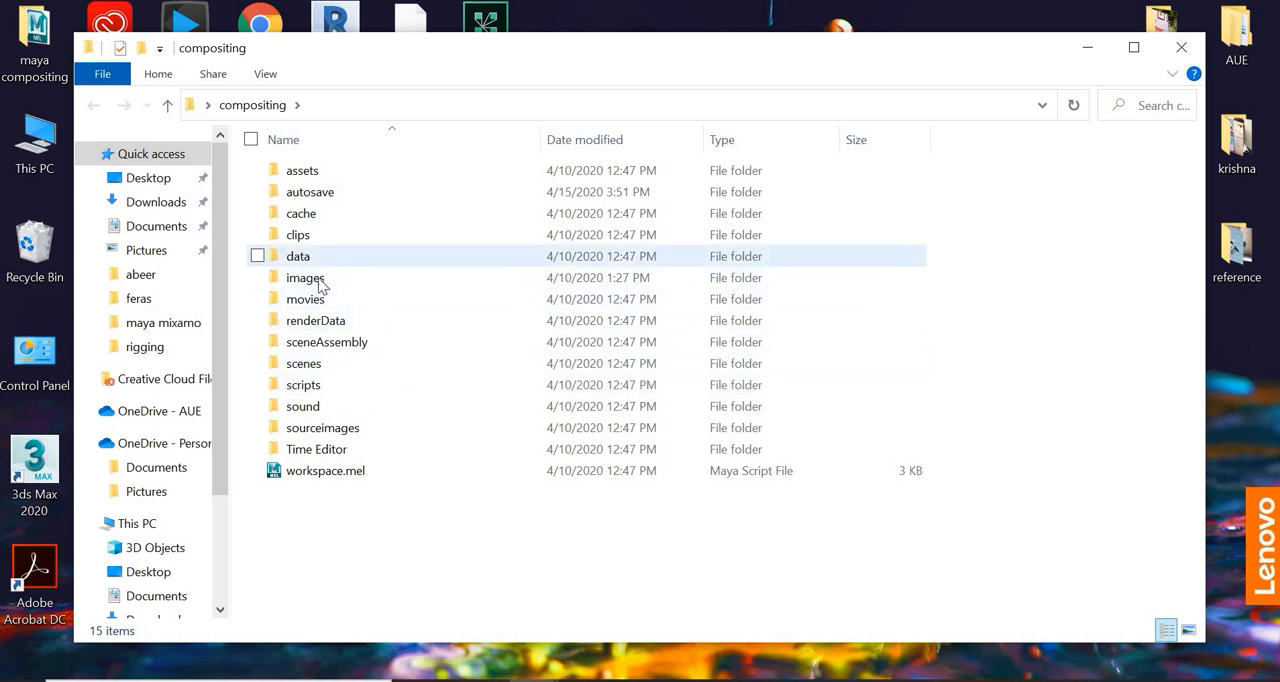
click(446, 289)
double_click(446, 289)
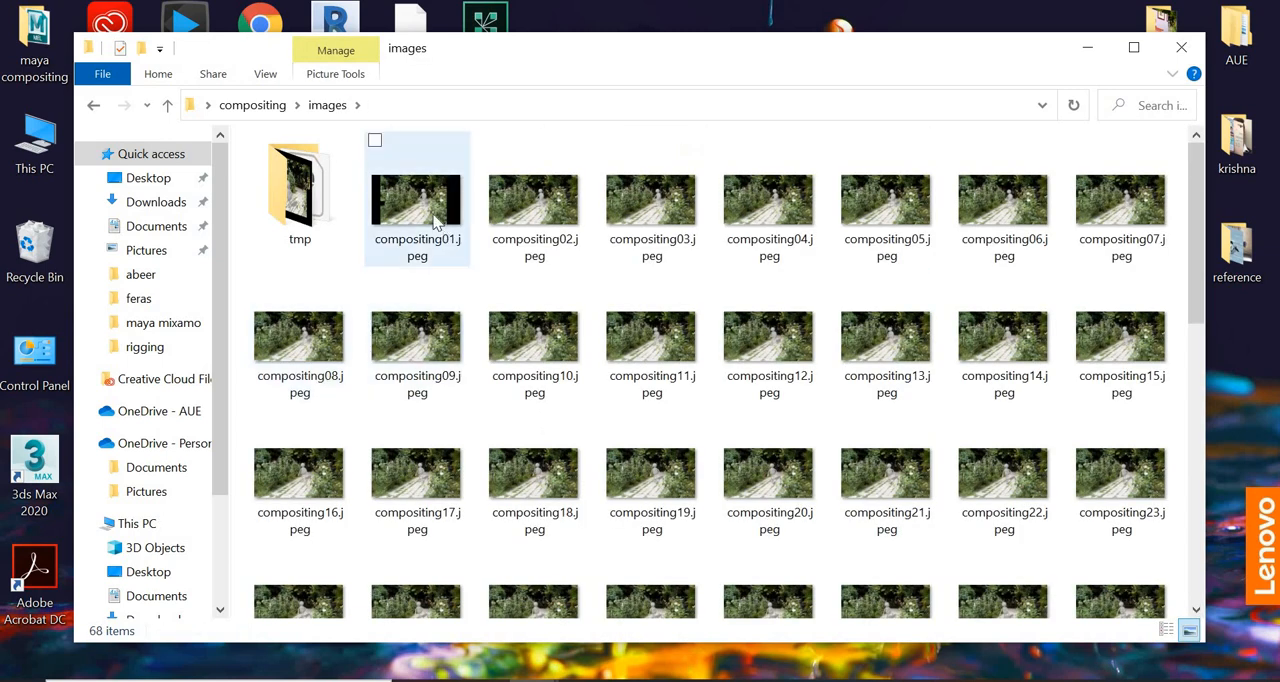
click(436, 214)
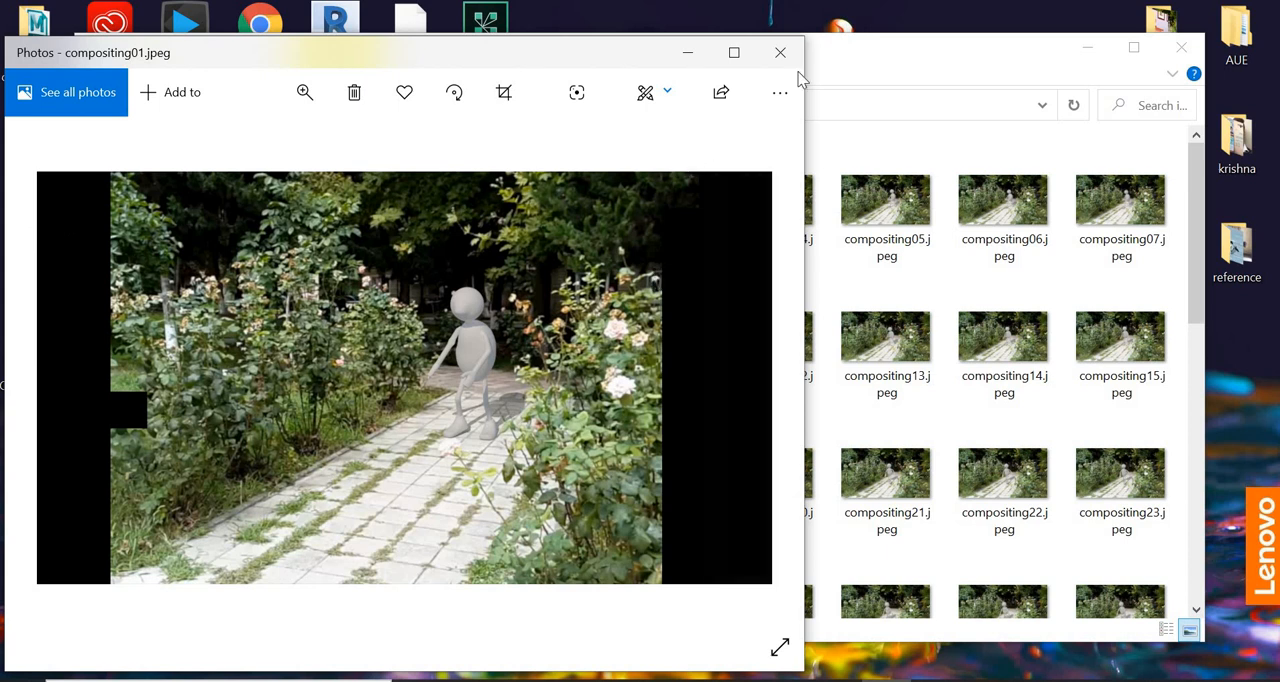
click(780, 52)
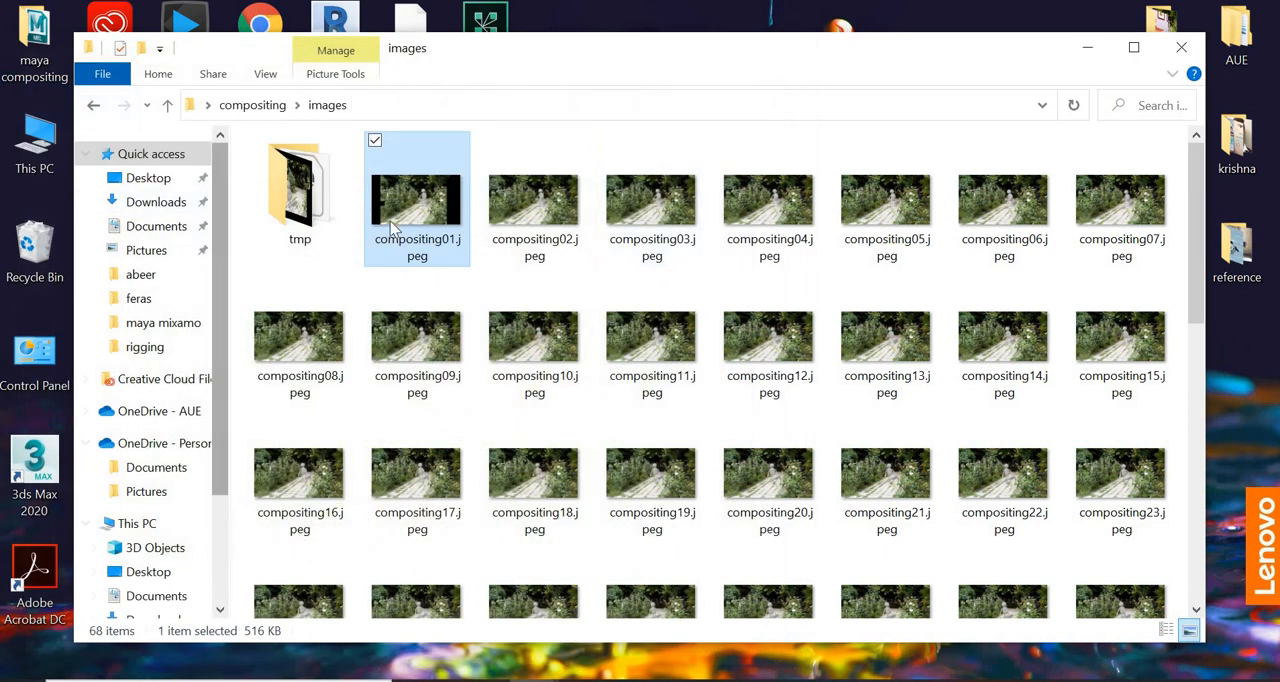
- Delete compositing01.jpeg from the images folder and close the folder window
right_click(392, 228)
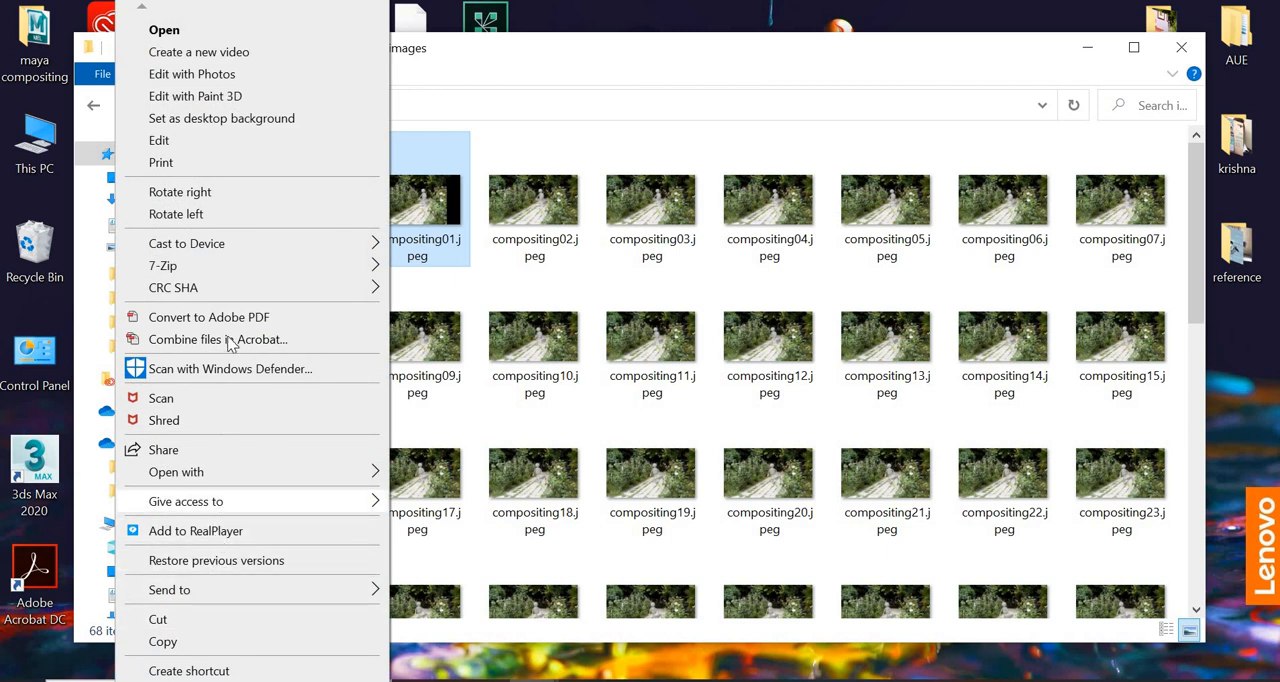
right_click(445, 236)
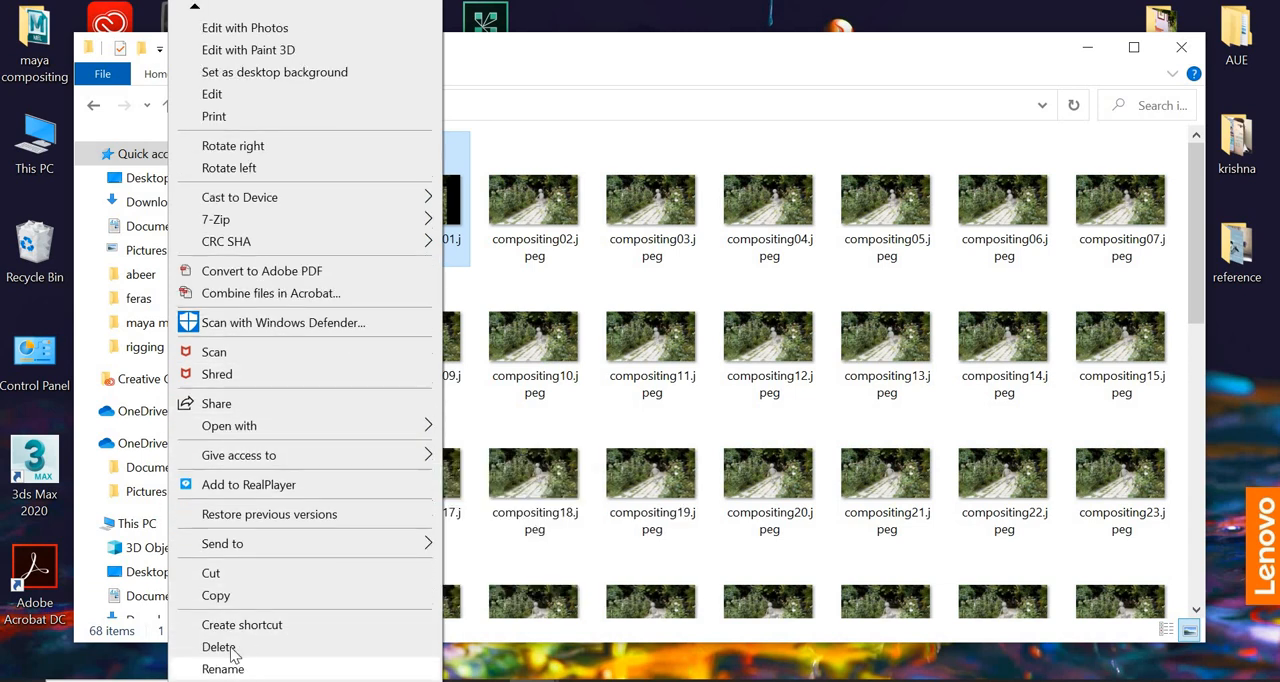
key(Escape)
key(Delete)
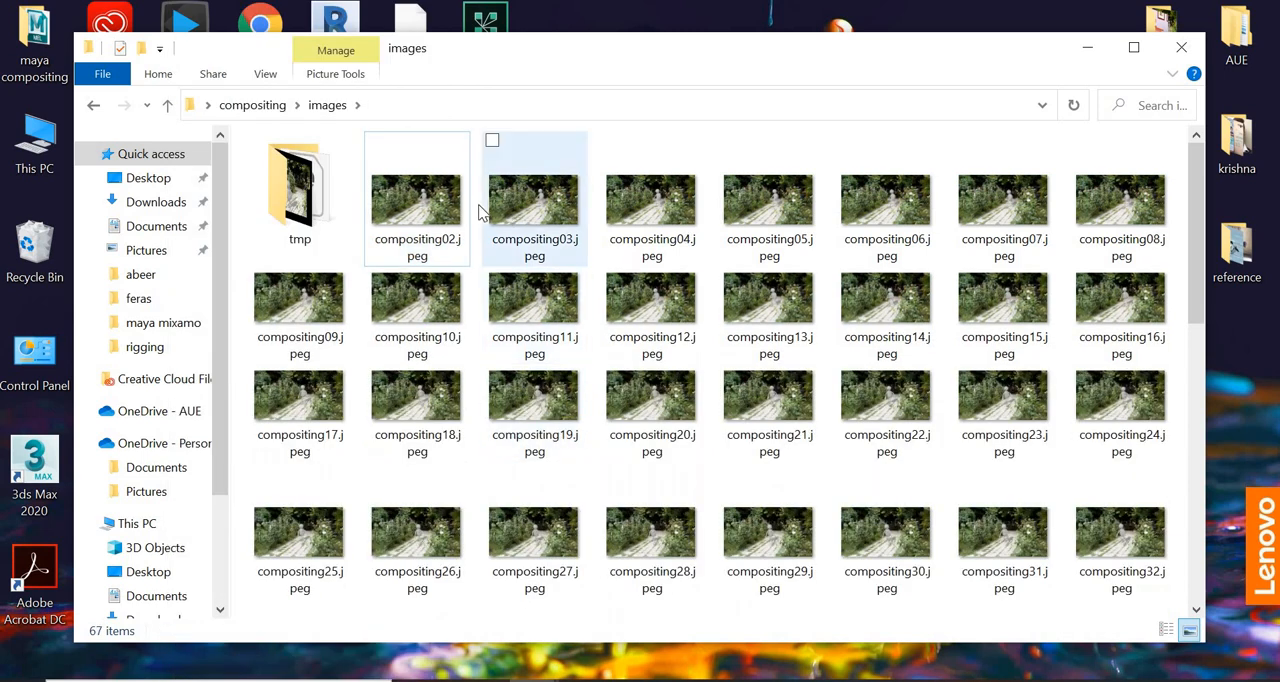
click(1181, 47)
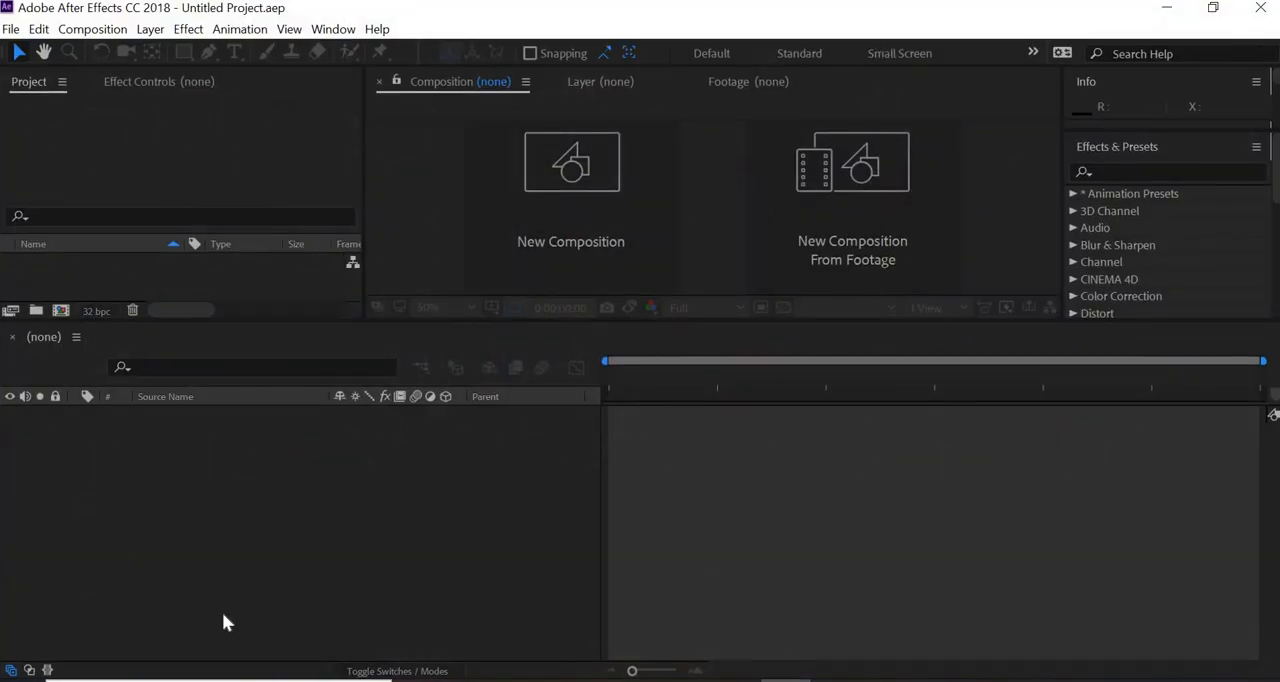
- Switch to After Effects, start a file import into the project and browse to the Desktop folder
right_click(158, 354)
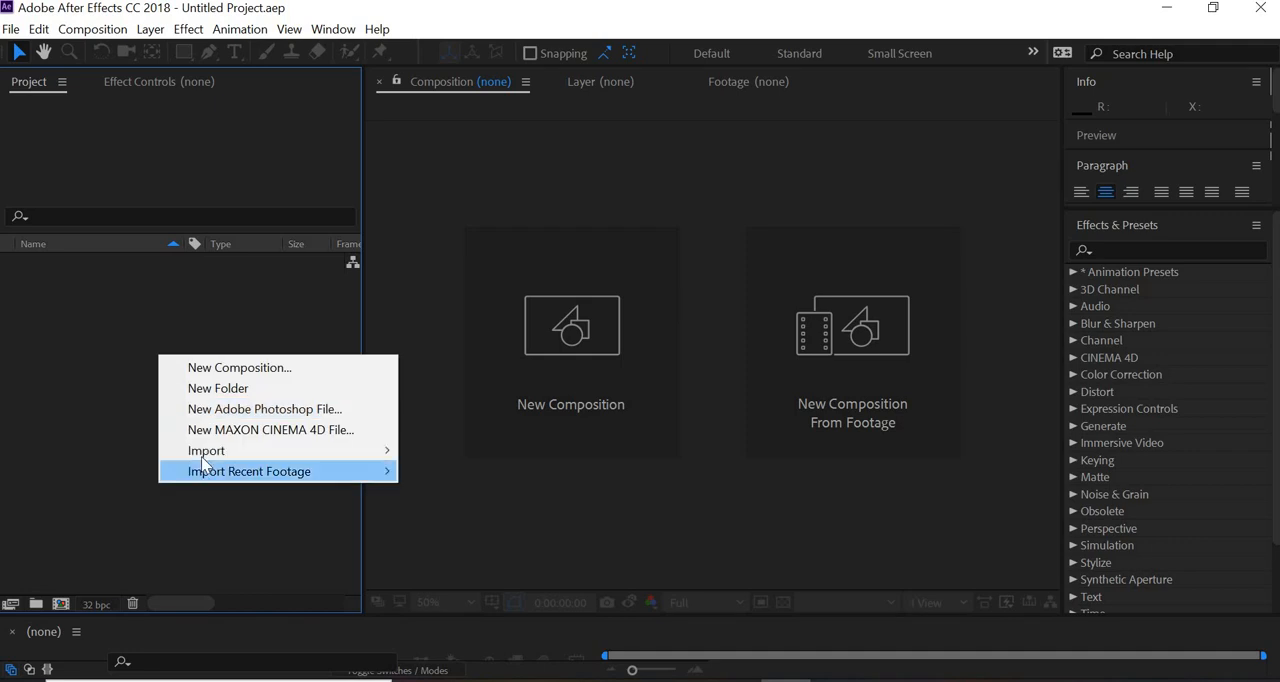
mouse_move(380, 450)
click(482, 444)
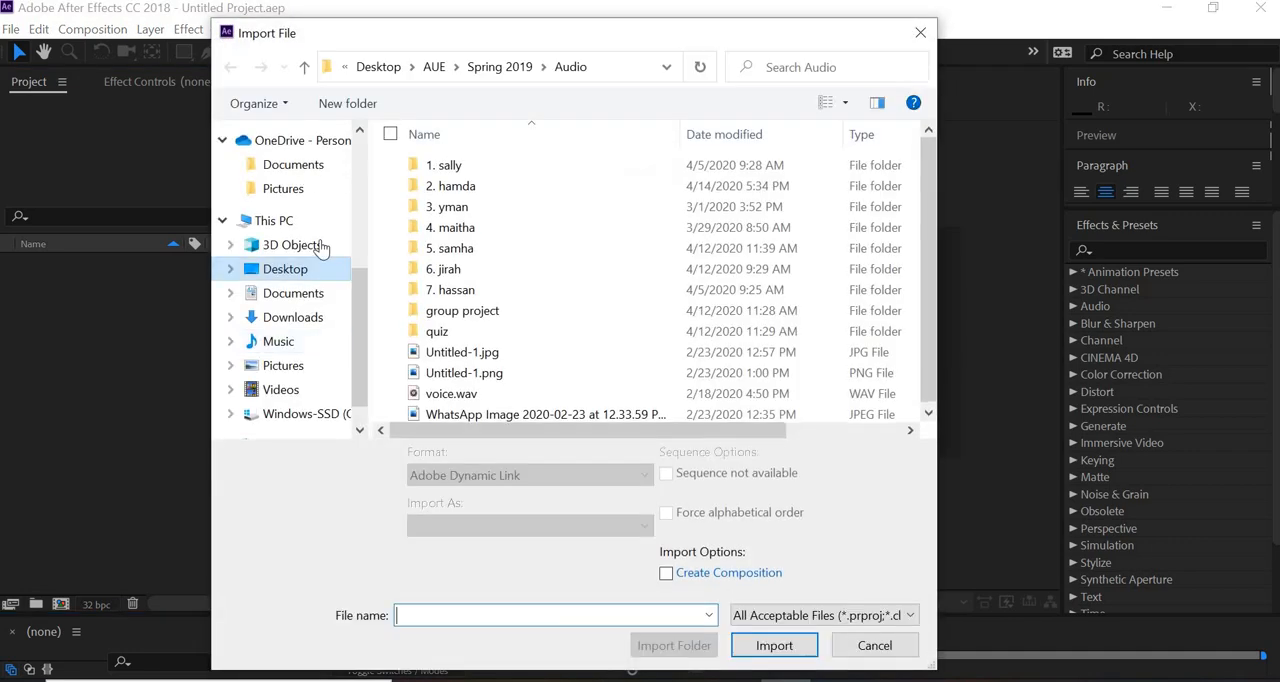
drag(357, 317, 288, 190)
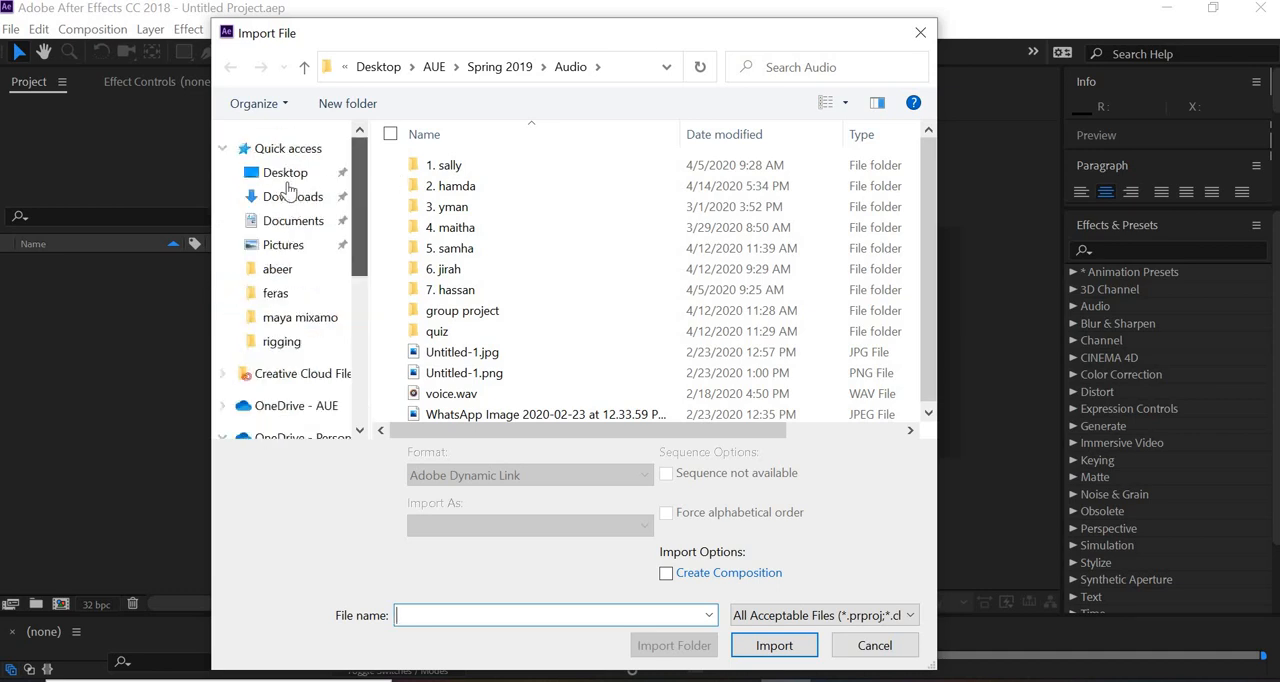
click(287, 176)
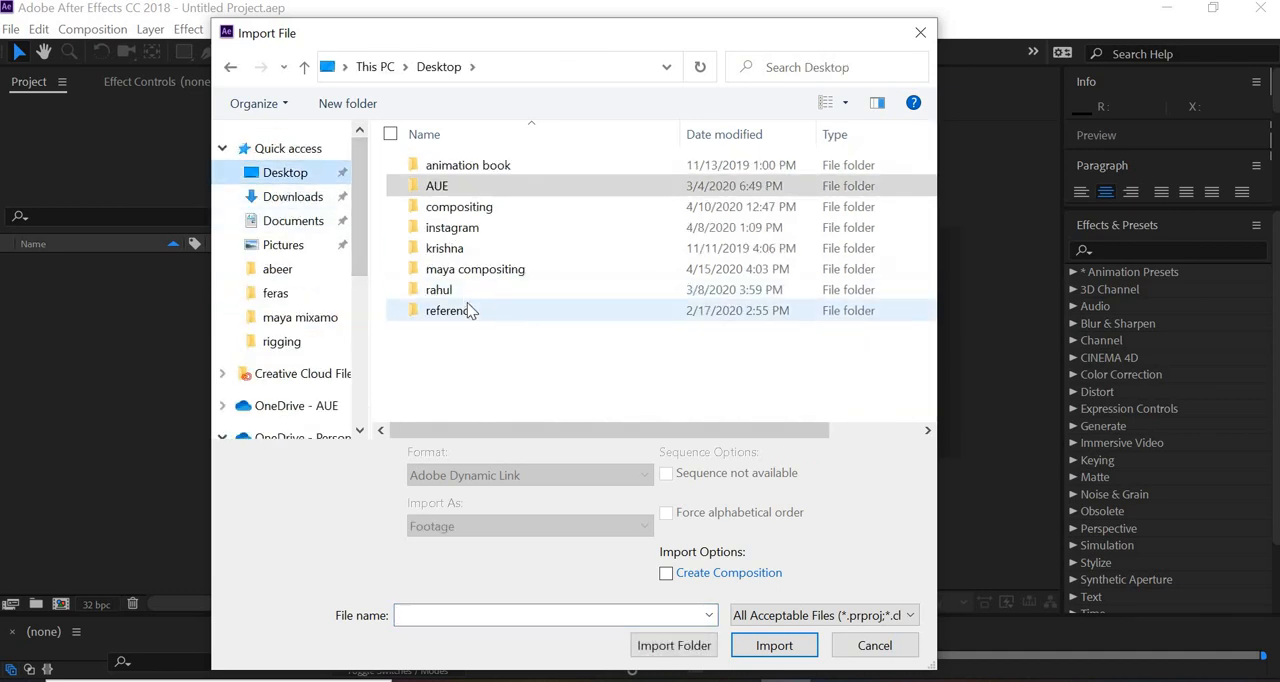
double_click(439, 289)
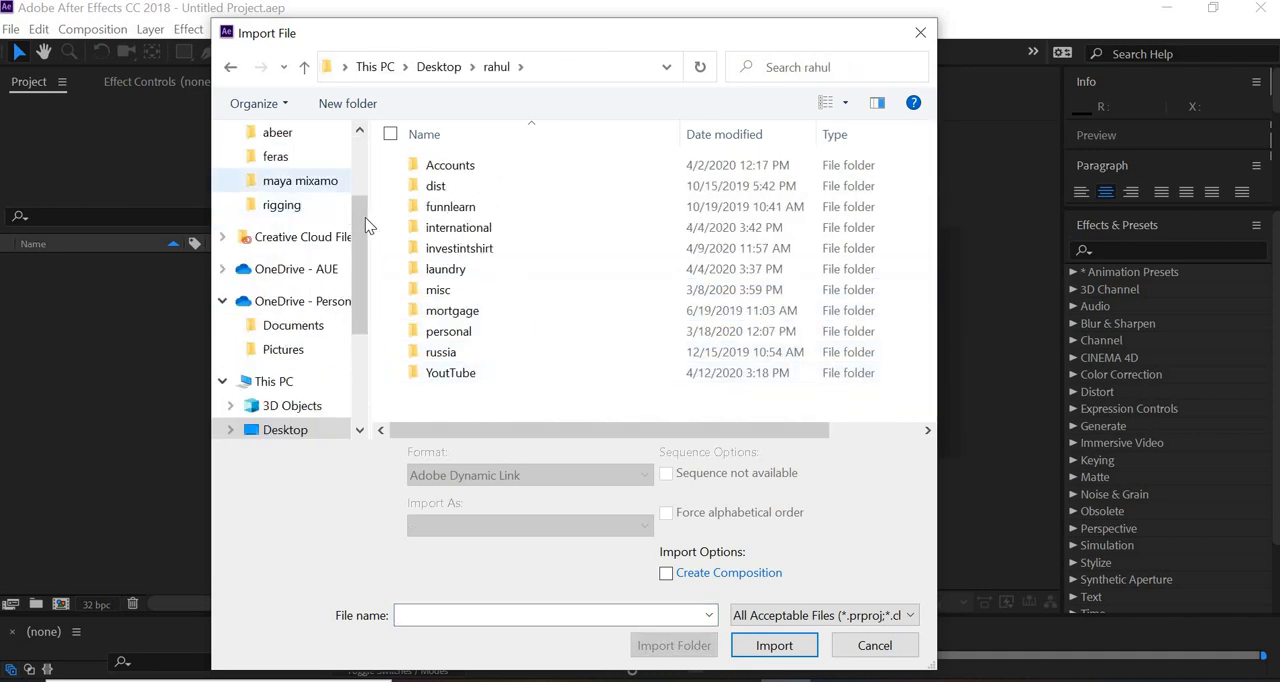
drag(365, 217, 363, 160)
click(285, 172)
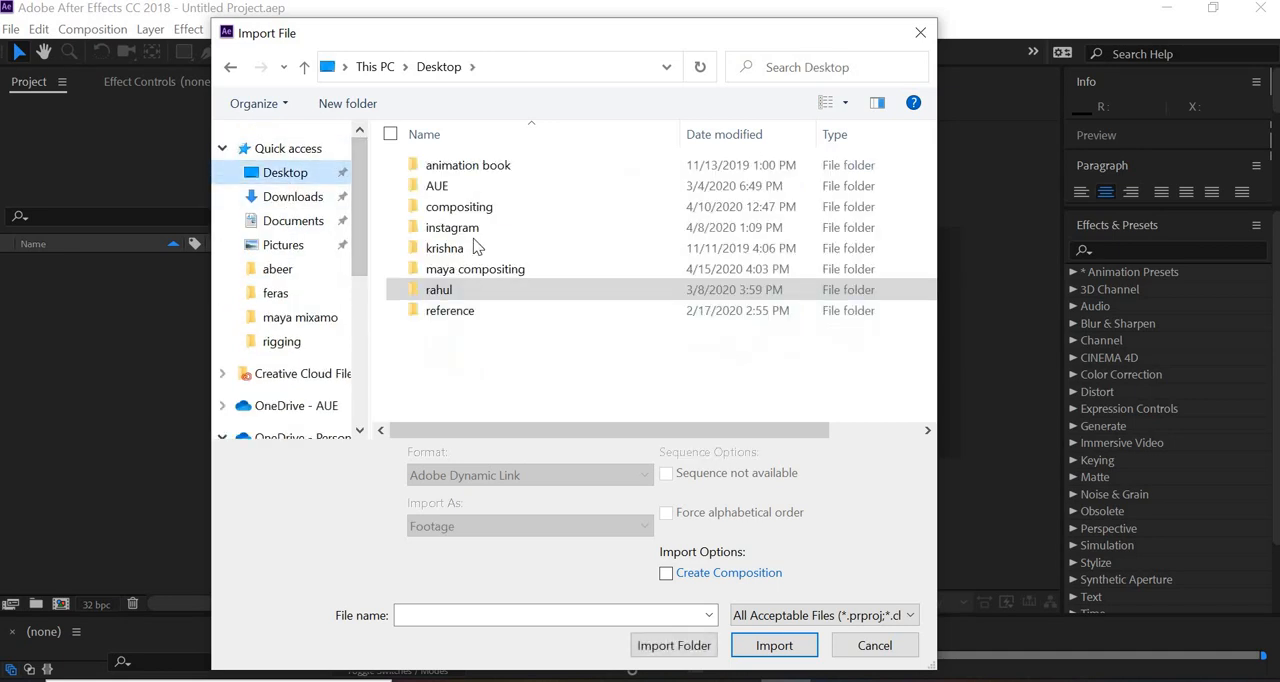
- Import compositing02.jpeg from the compositing/images folder as Footage with the ImporterJPEG Sequence option enabled
double_click(475, 209)
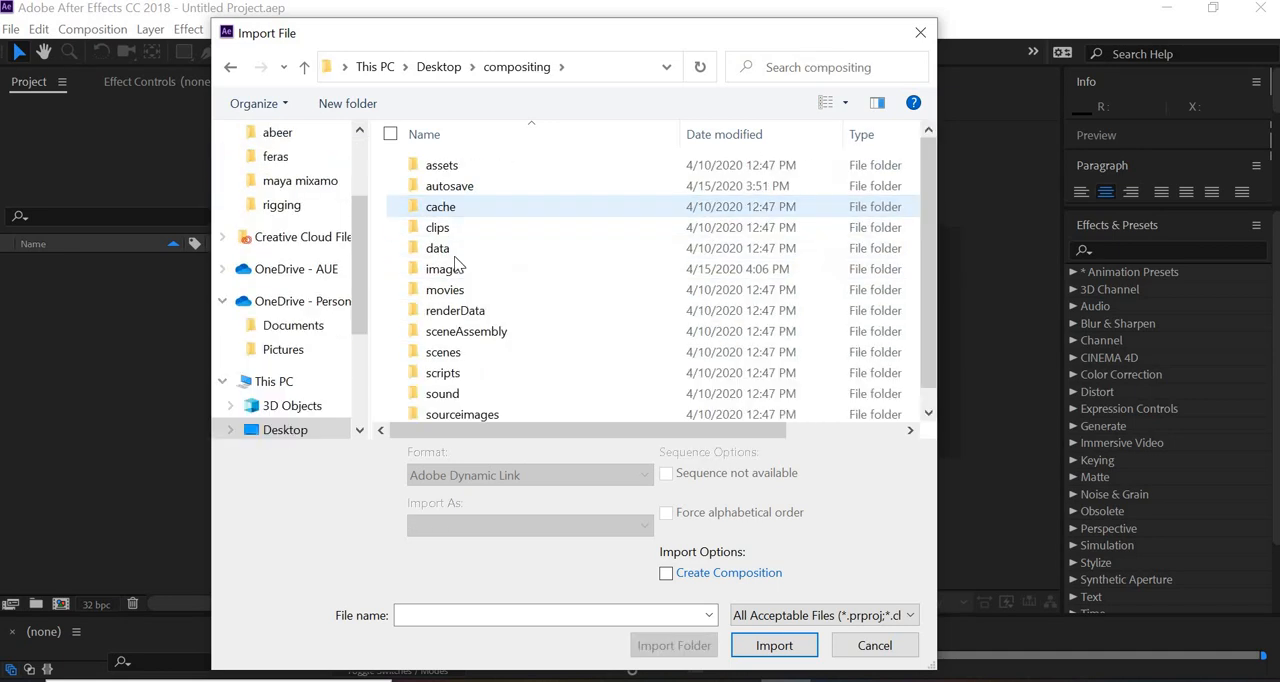
double_click(449, 271)
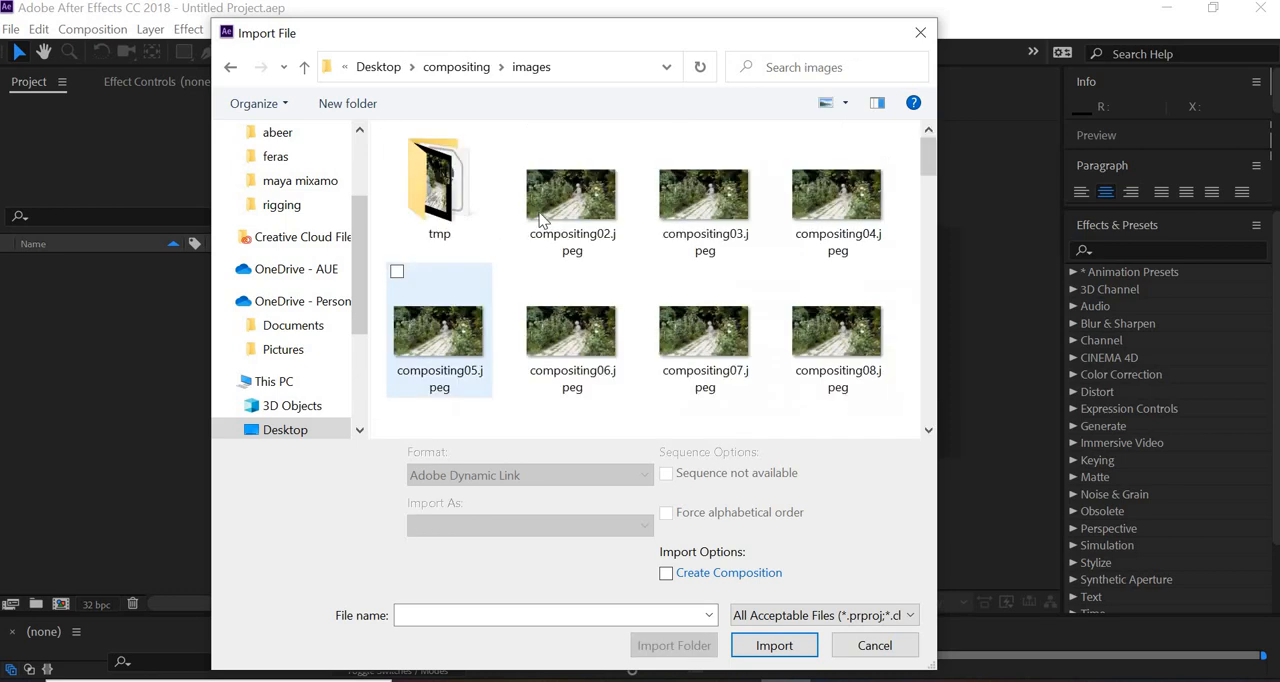
click(541, 220)
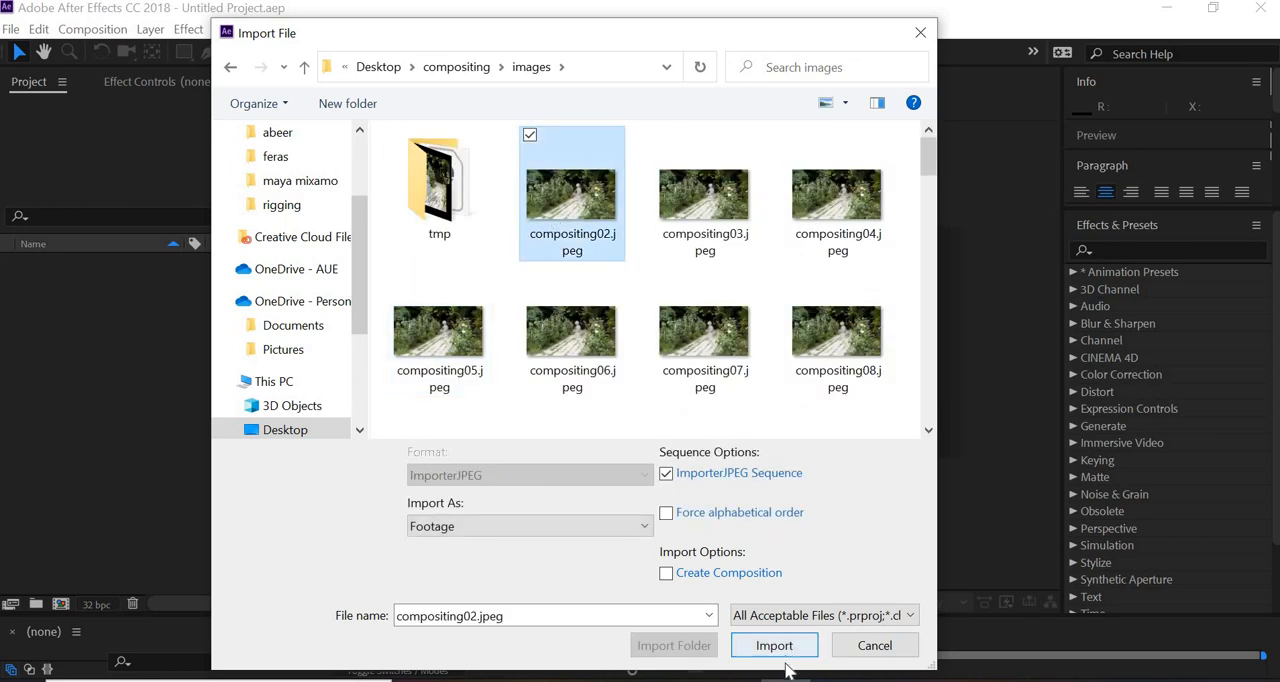
click(464, 530)
click(466, 546)
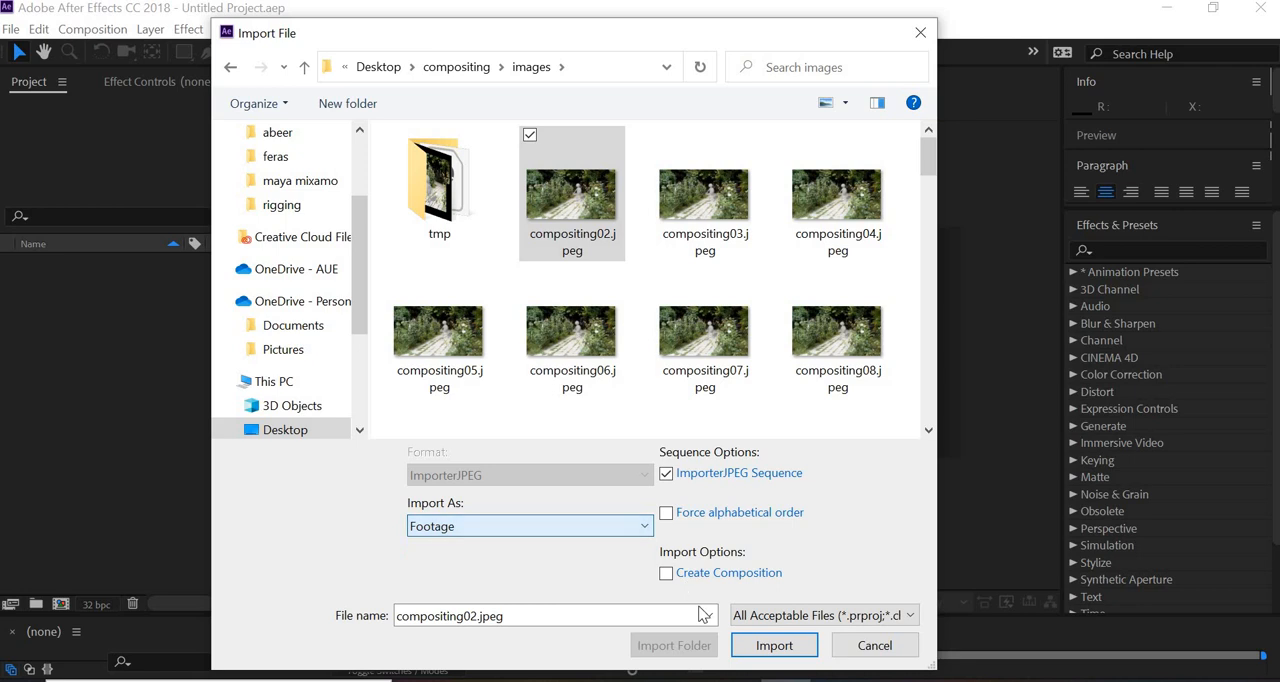
click(777, 647)
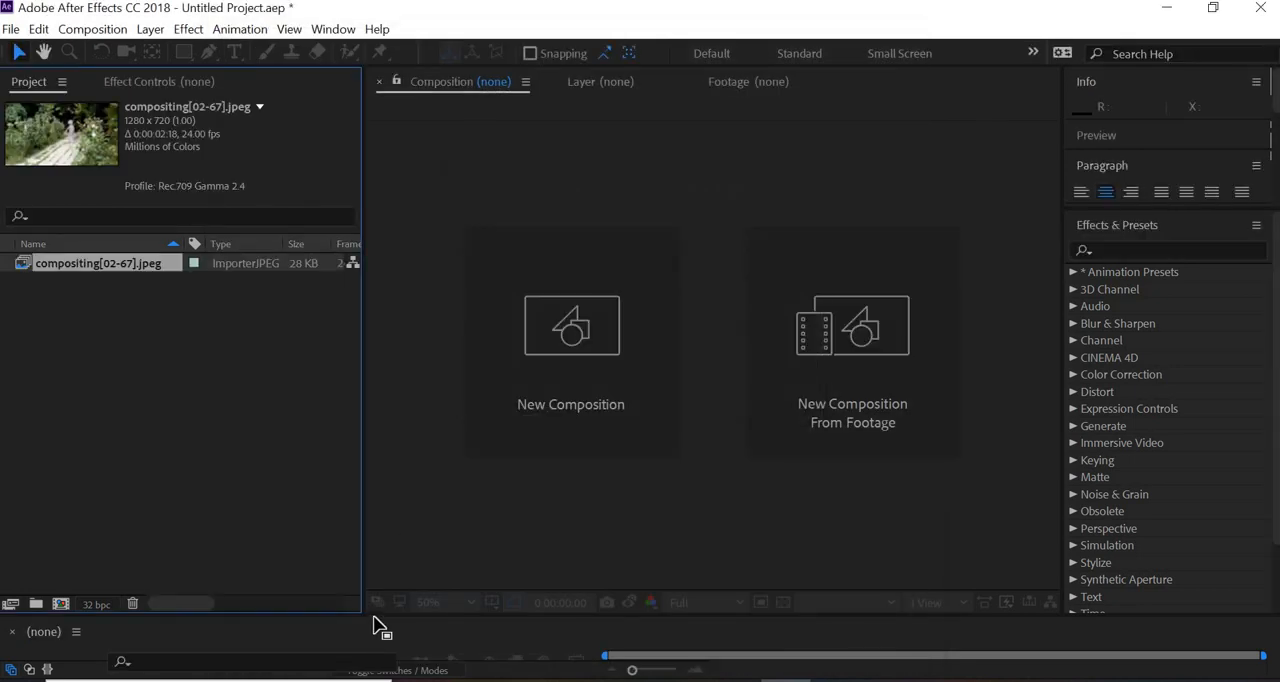
- Create a composition from the compositing[02-67].jpeg sequence and enlarge the composition preview area
drag(376, 490, 387, 332)
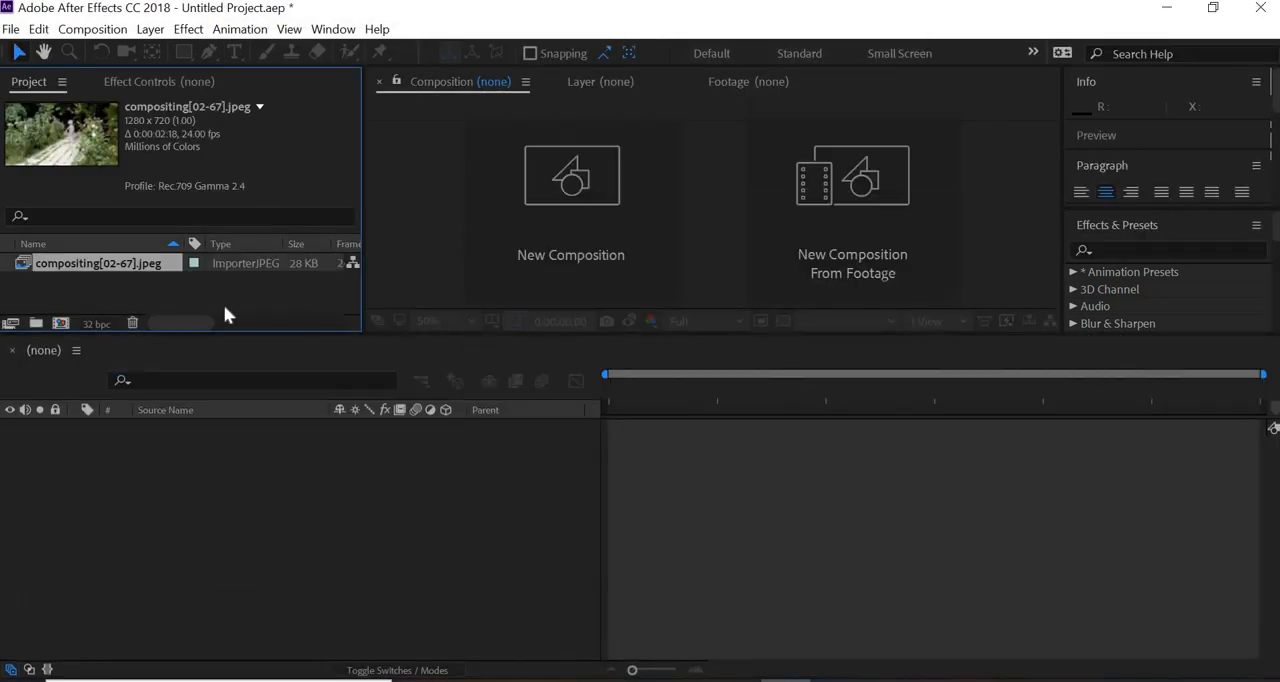
drag(124, 487, 123, 485)
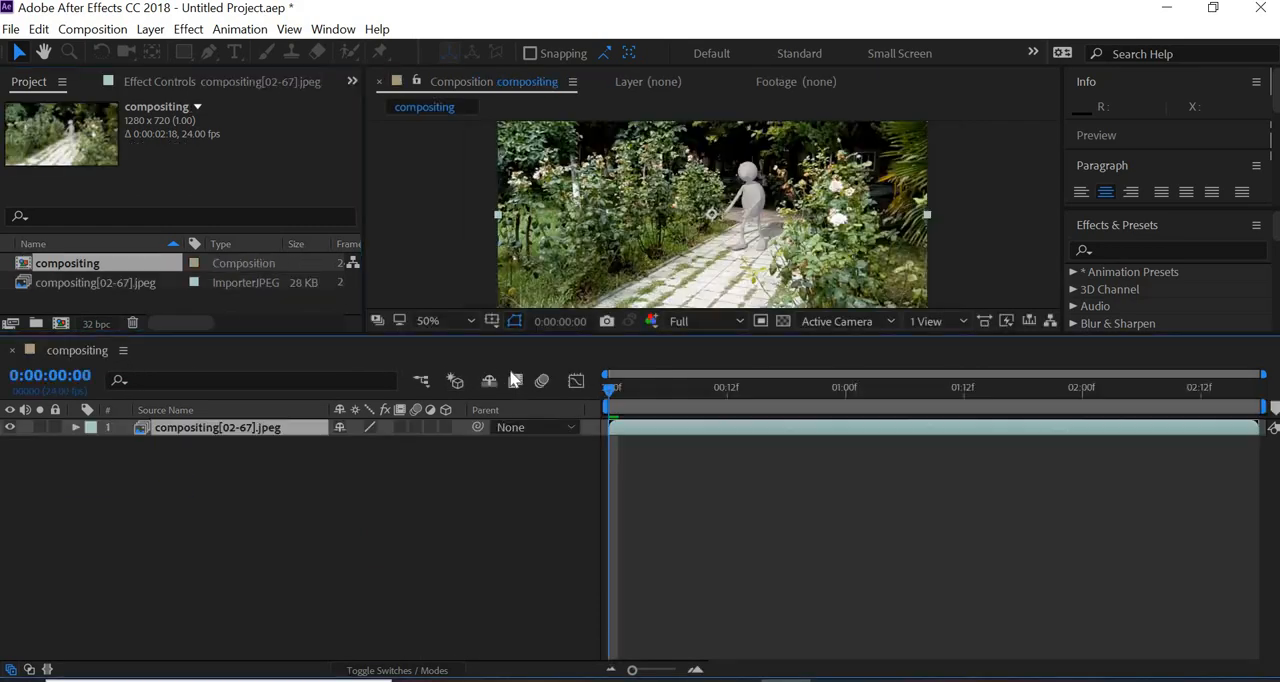
drag(478, 335, 470, 463)
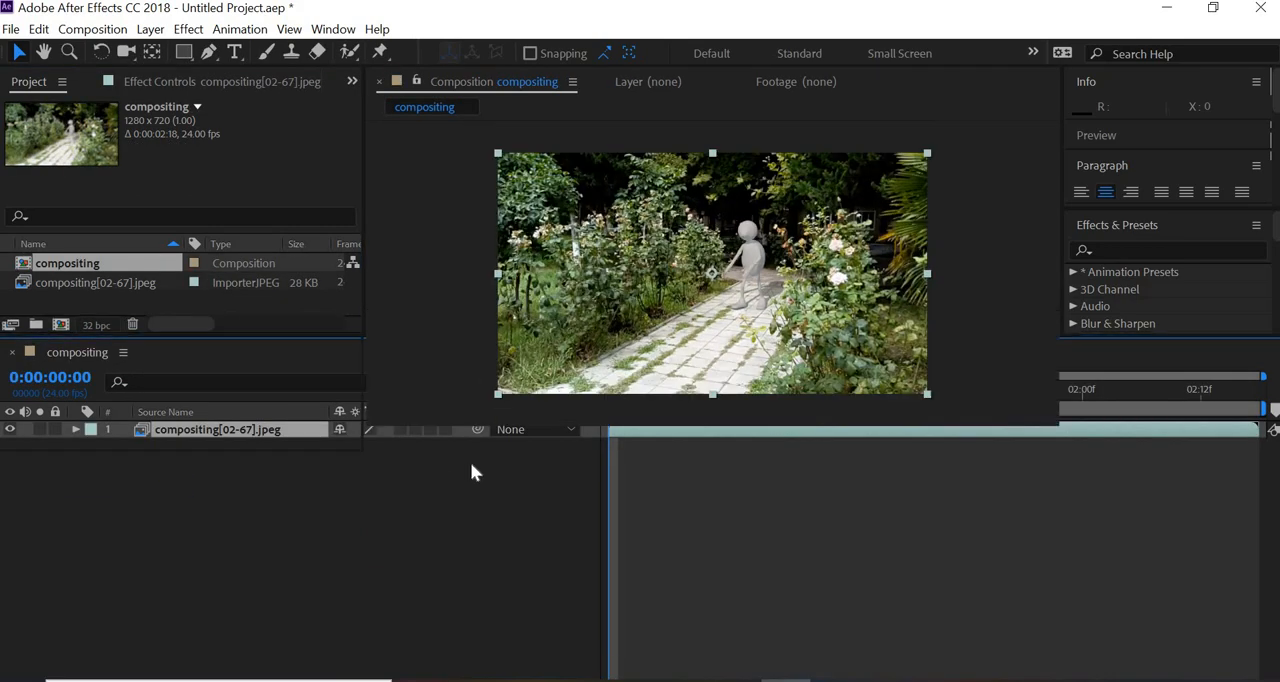
- Preview the composition's playback, stop it and move the current time to 0:00:00:15
key(space)
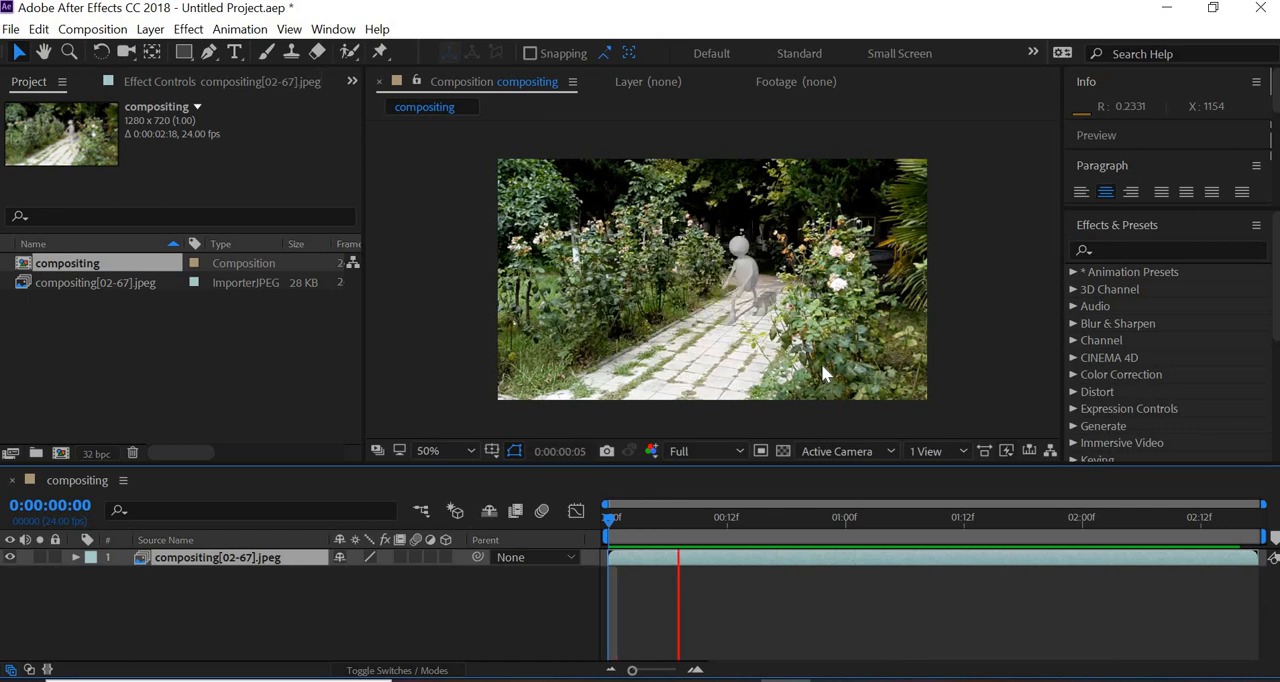
key(space)
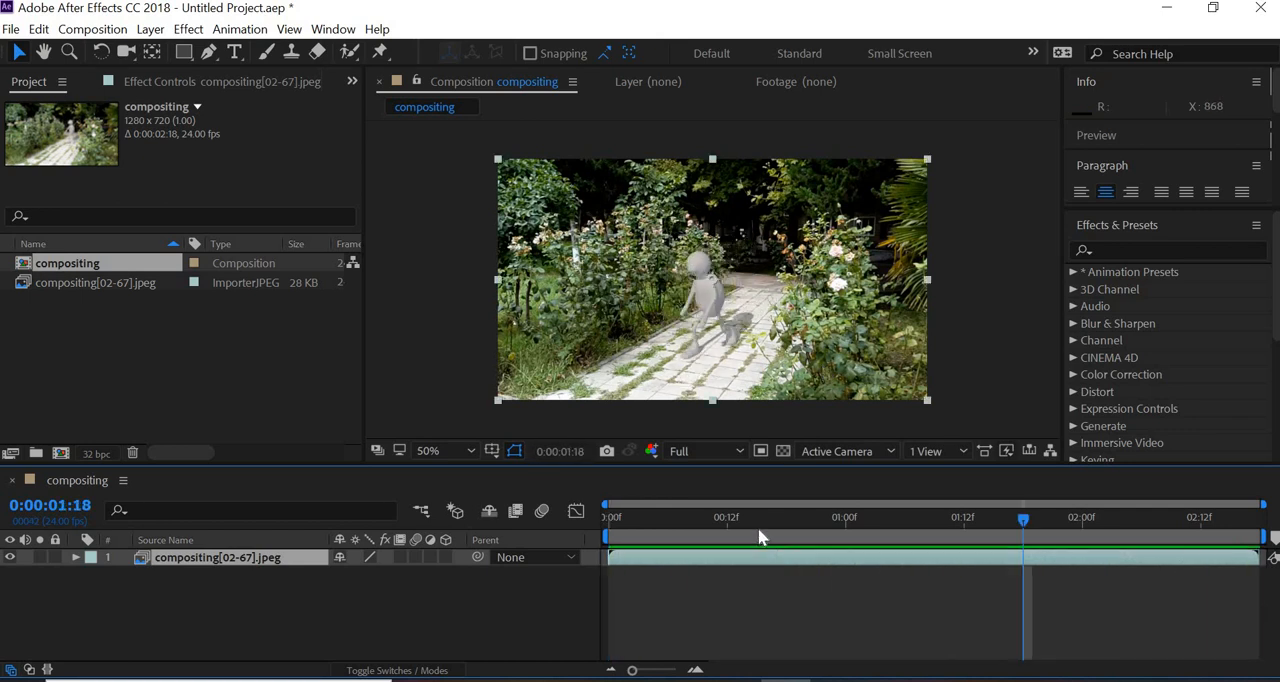
click(758, 530)
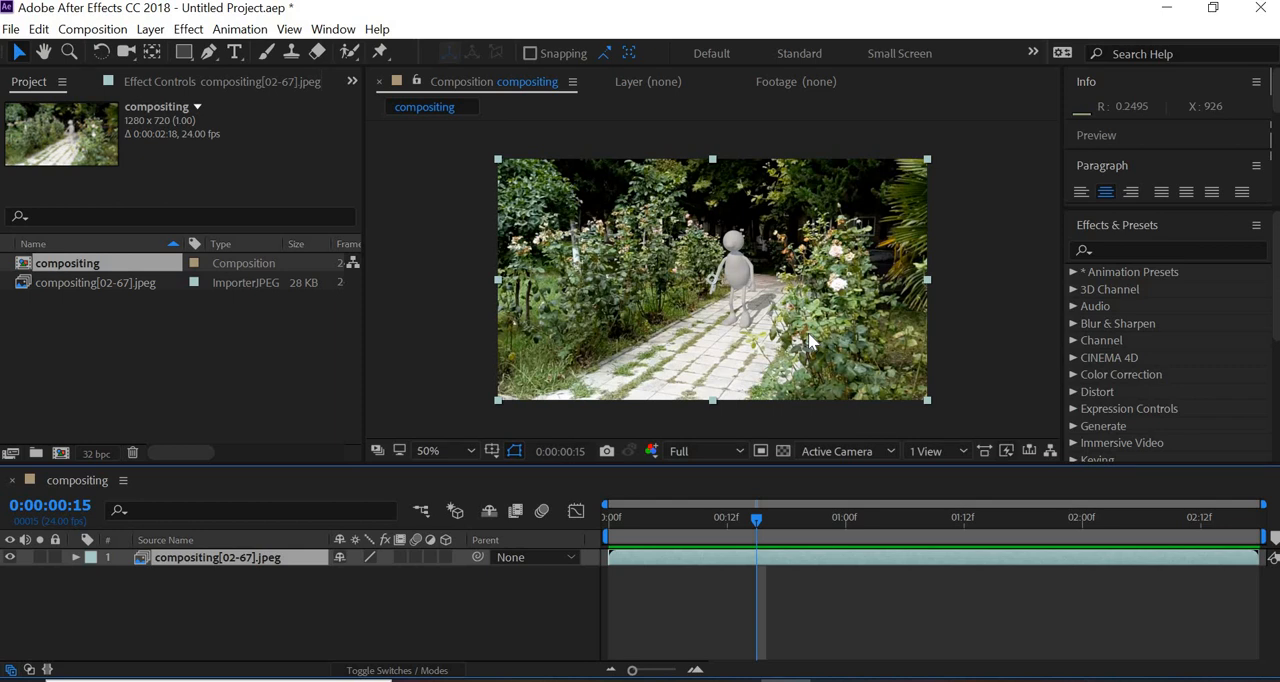
key(slash)
key(comma)
- Apply the Hue/Saturation effect to the image sequence layer, set Master Saturation to 35 and Master Lightness to 0, and collapse its settings
click(190, 30)
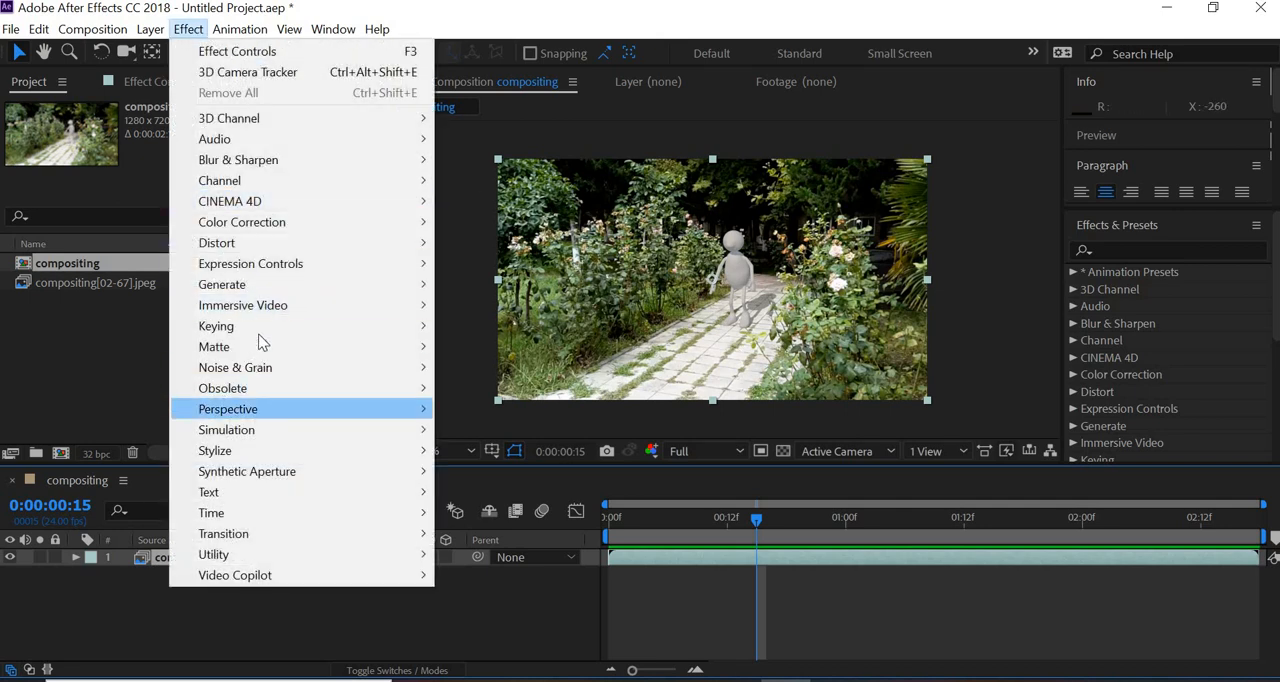
mouse_move(292, 223)
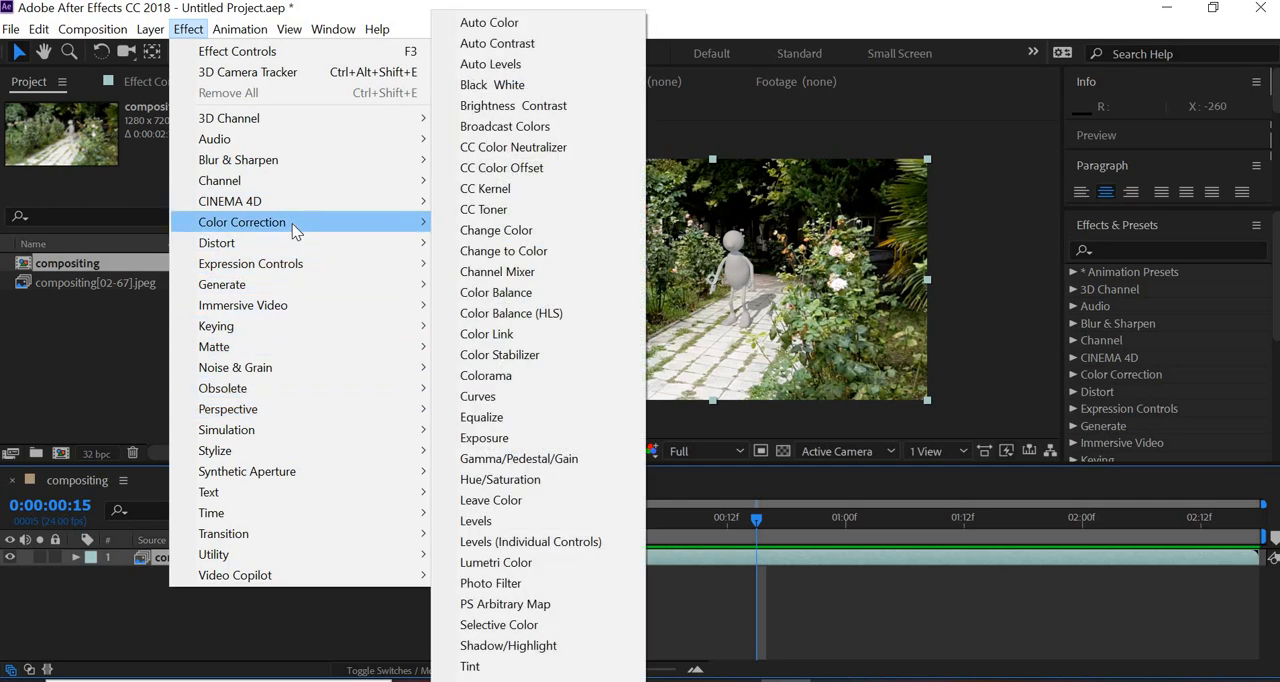
click(518, 480)
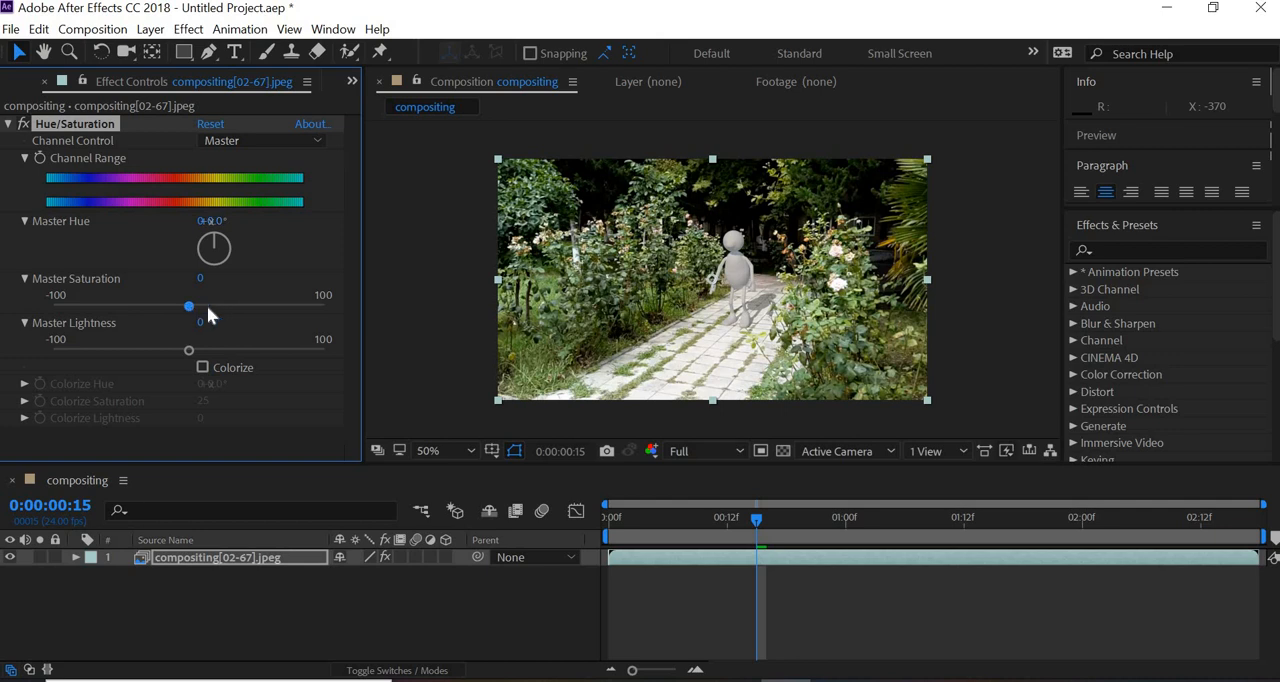
mouse_move(218, 306)
mouse_down()
mouse_move(245, 306)
mouse_move(152, 305)
mouse_move(231, 306)
mouse_up()
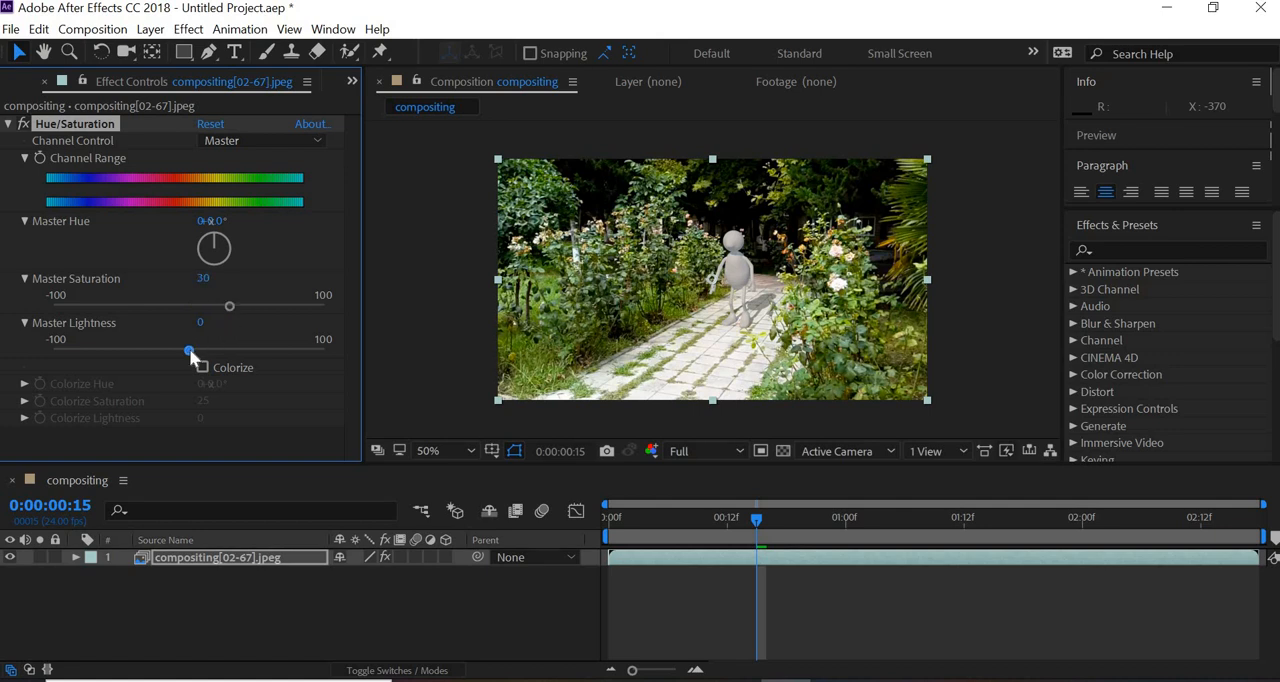
mouse_move(189, 350)
mouse_down()
mouse_move(131, 352)
mouse_move(196, 355)
mouse_move(186, 352)
mouse_up()
click(201, 323)
text(0)
mouse_move(226, 304)
mouse_down()
mouse_move(246, 308)
mouse_move(230, 310)
mouse_up()
click(8, 124)
- Try a Tint effect on the image sequence layer and delete it
click(188, 29)
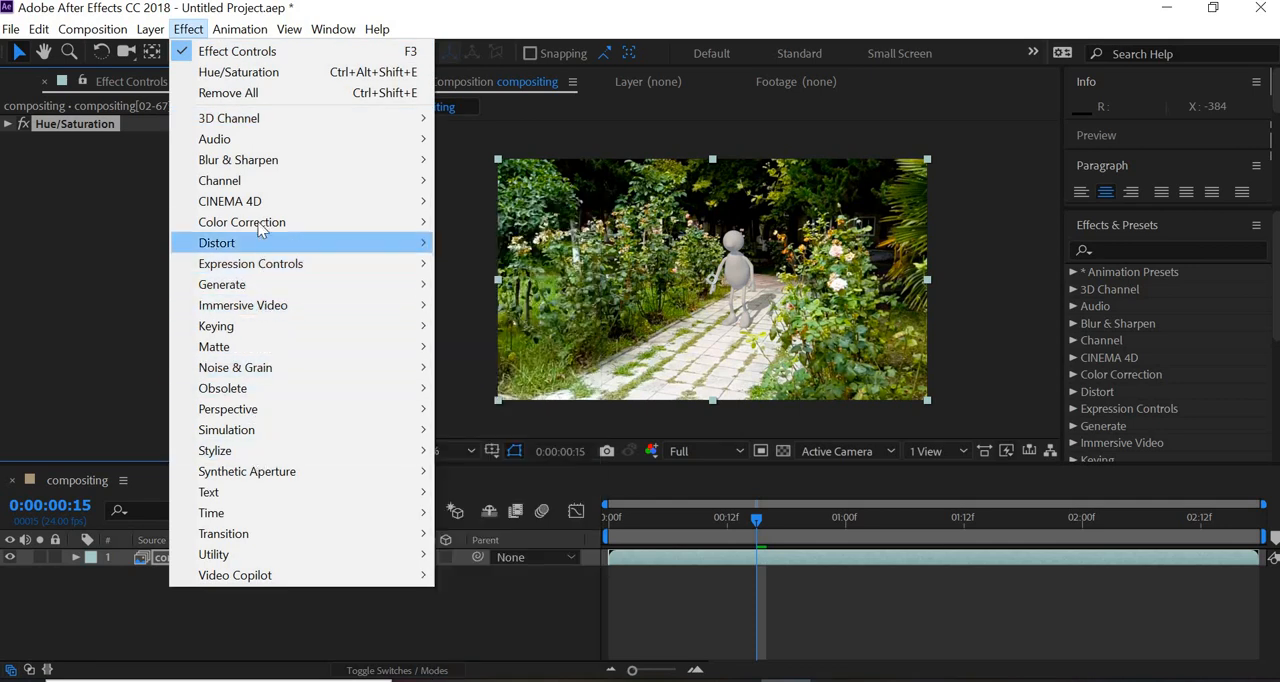
mouse_move(262, 224)
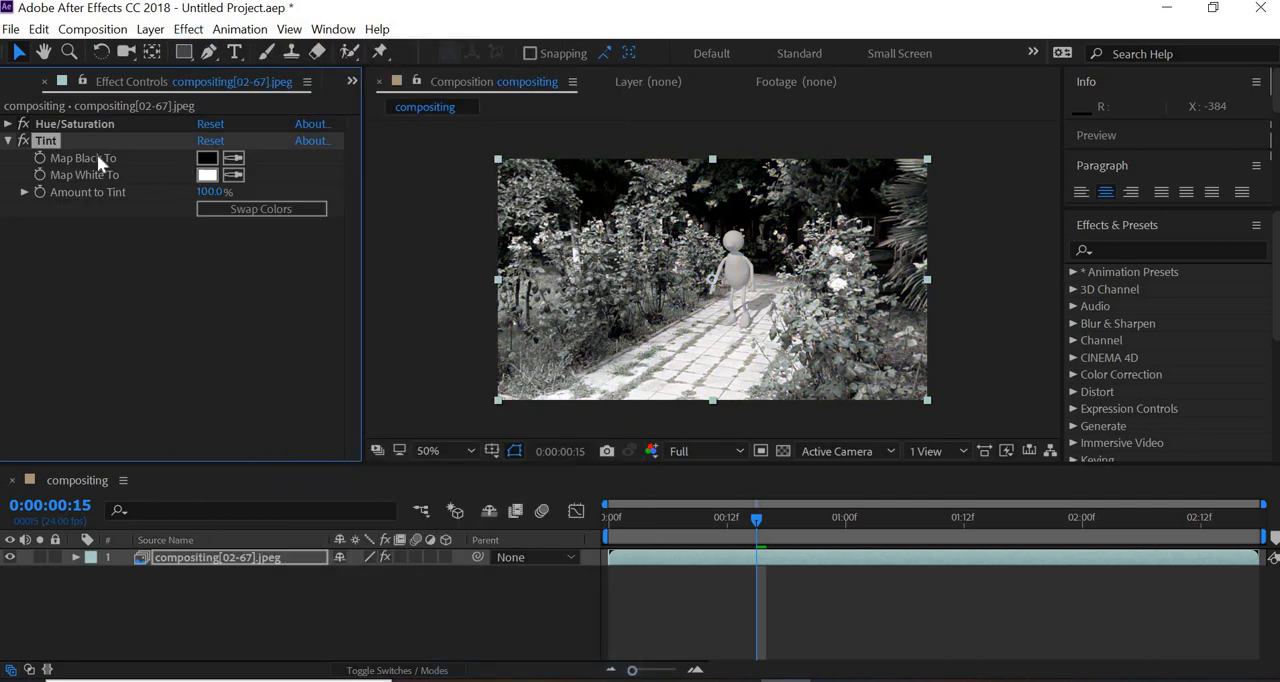
key(Delete)
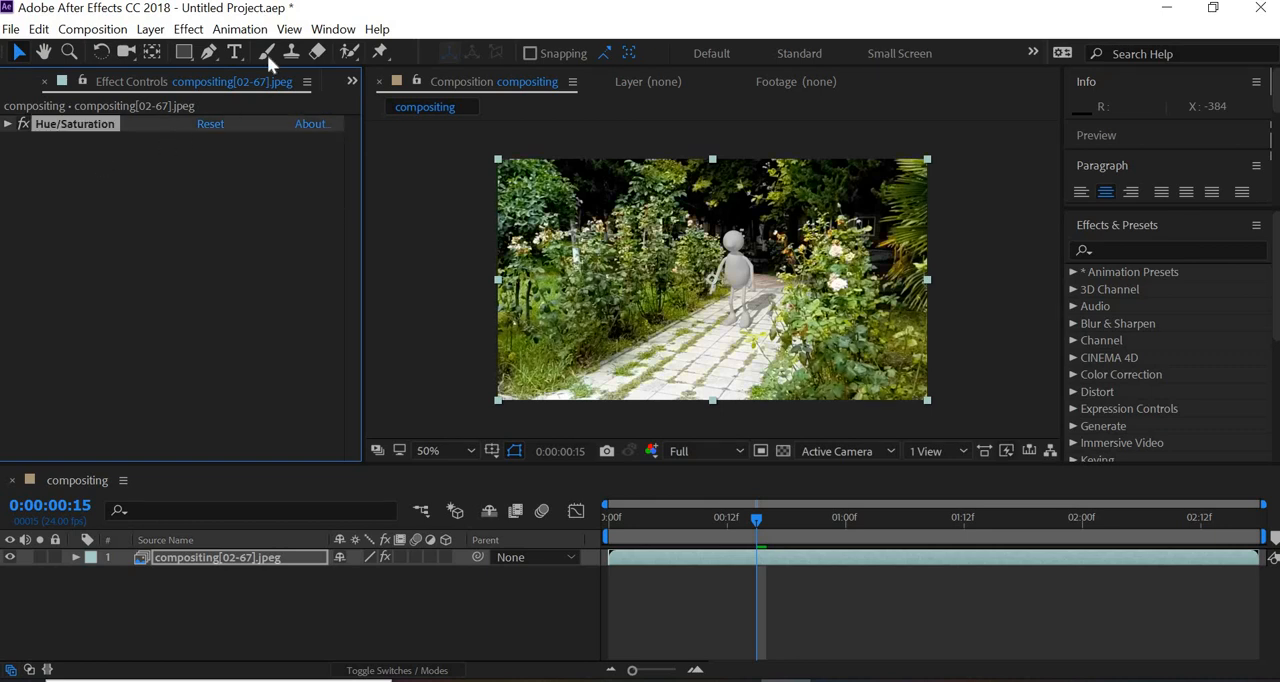
- Apply the Photo Filter color correction effect to the image sequence layer and check the character's tint close up
click(188, 29)
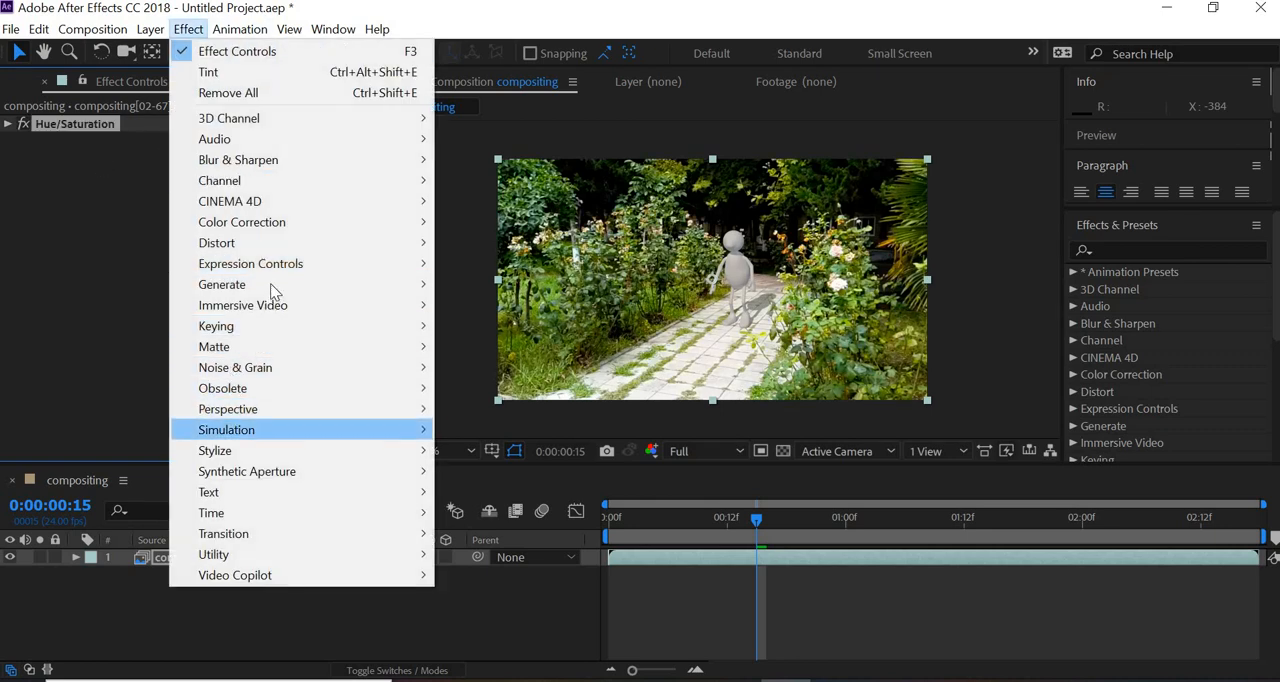
mouse_move(253, 190)
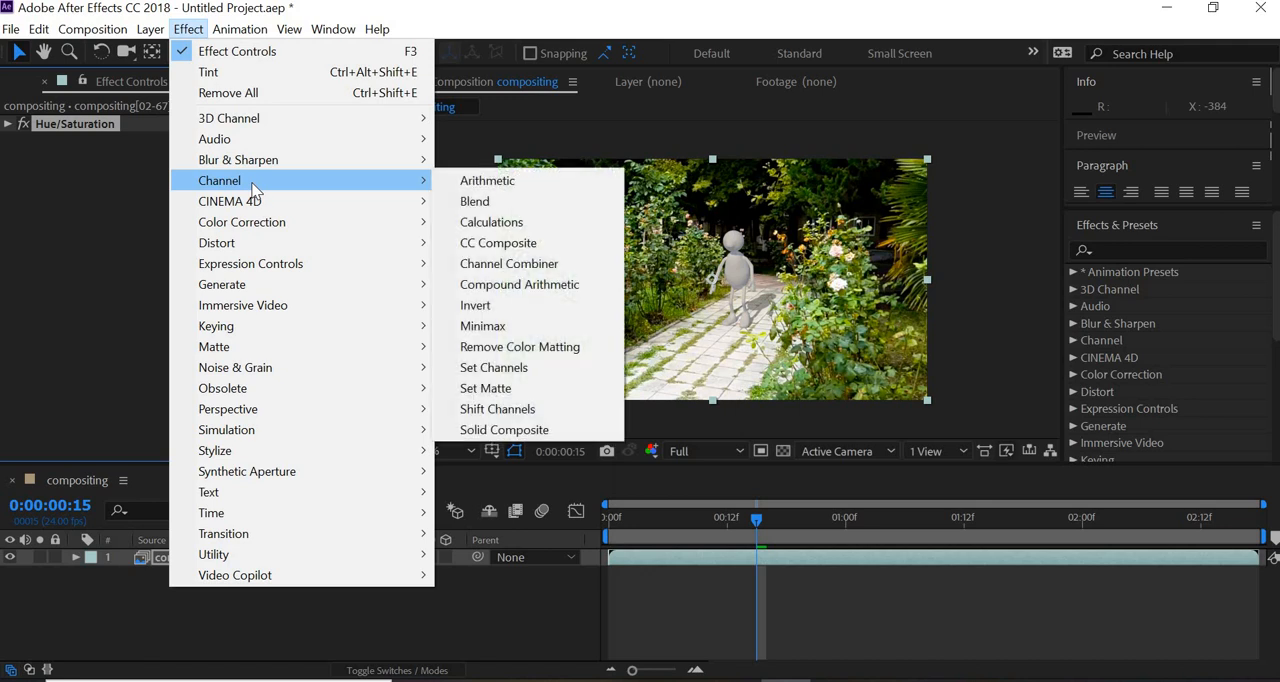
mouse_move(246, 219)
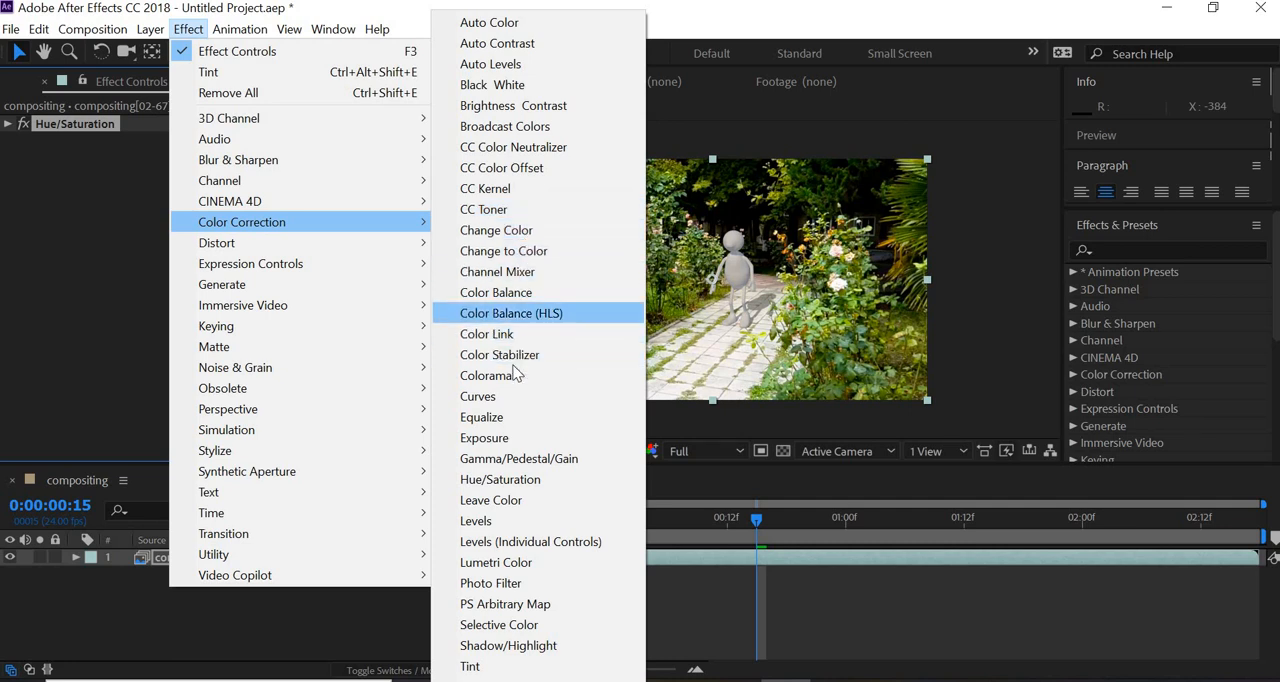
click(495, 583)
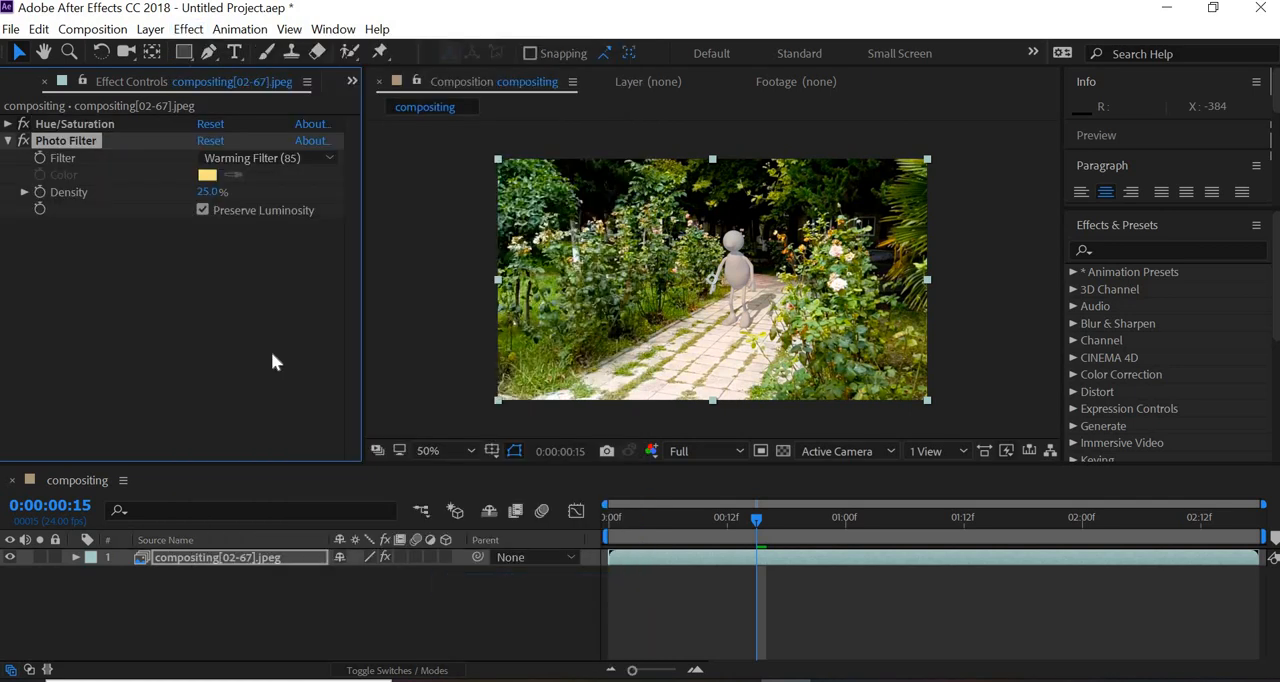
key(period)
key(period)
key(period)
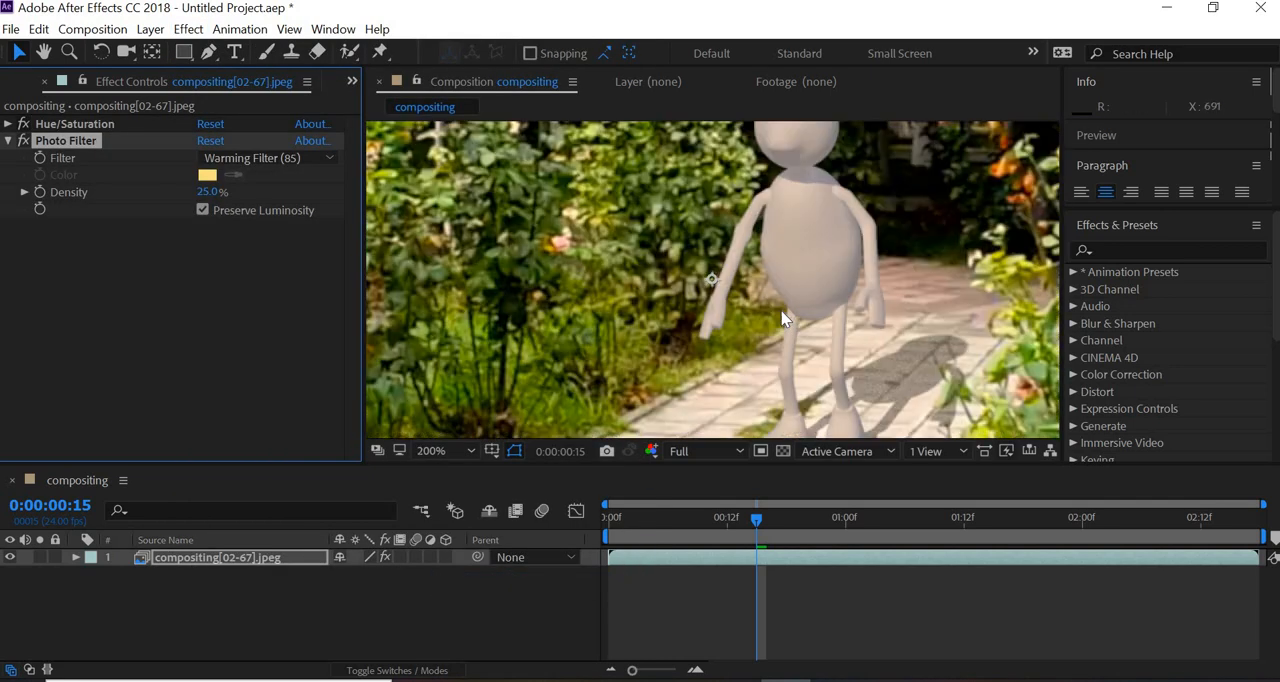
key(comma)
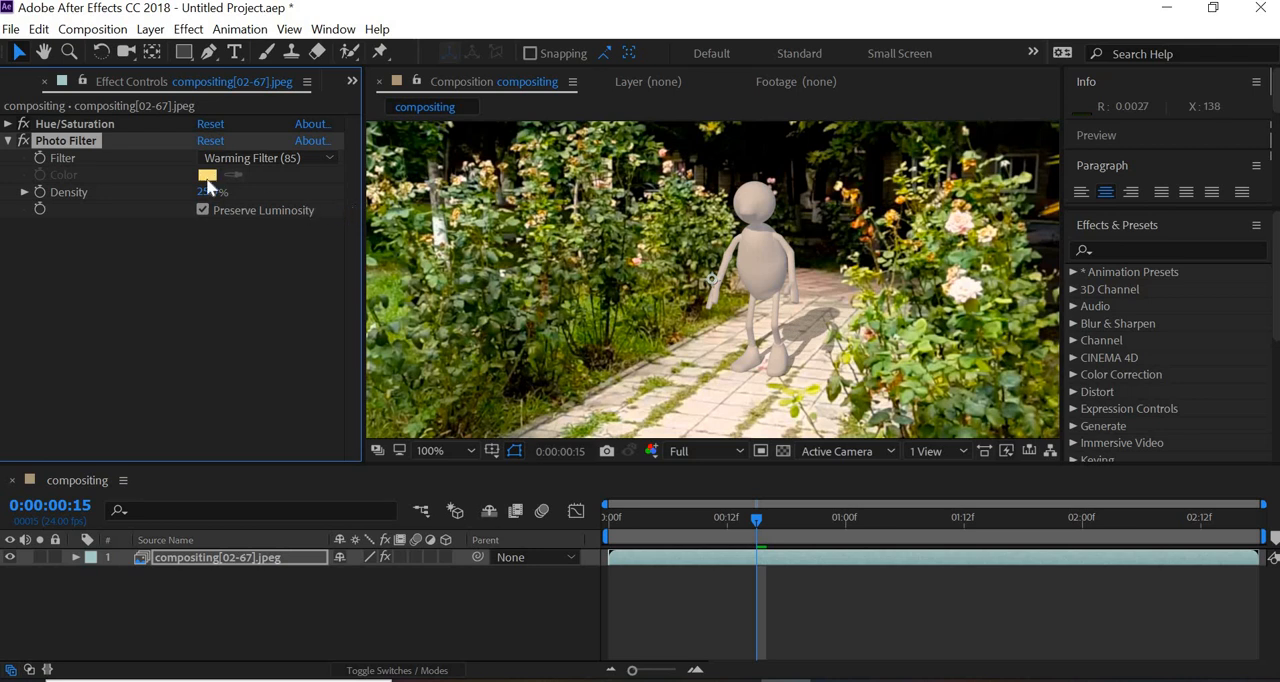
- Try the Orange option in the Photo Filter effect, switch it to Cyan, compare the look, and collapse the effect's settings
click(287, 157)
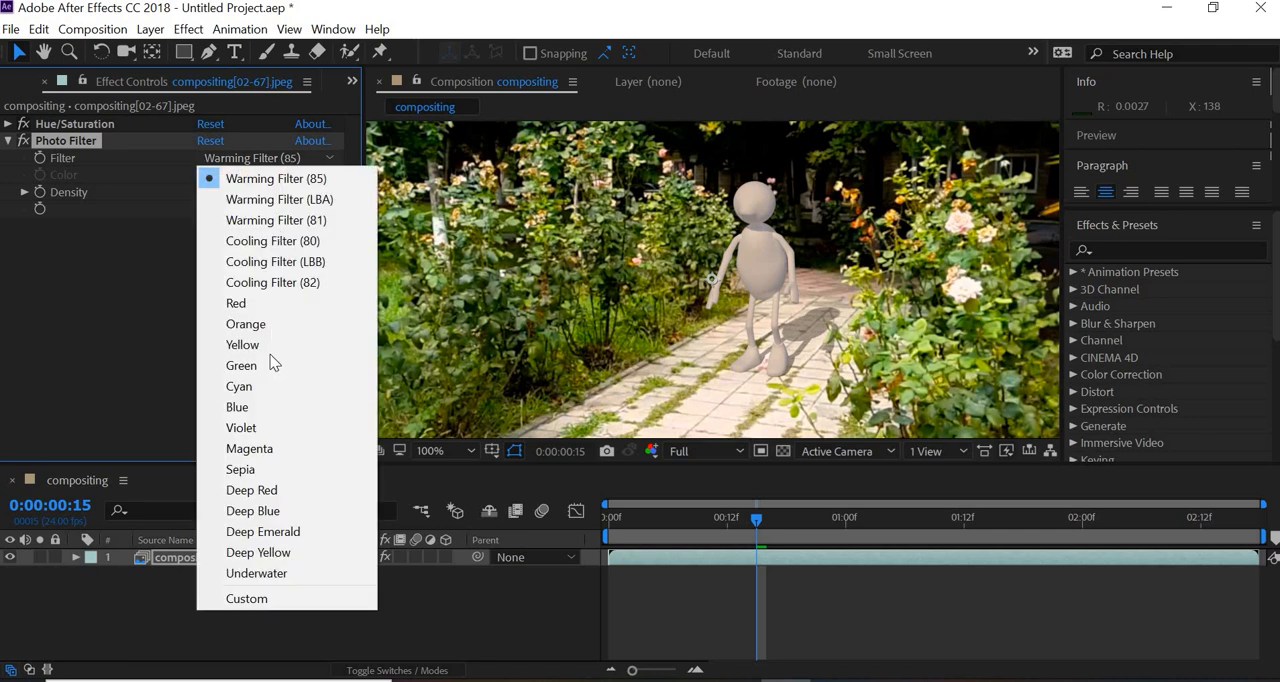
click(267, 324)
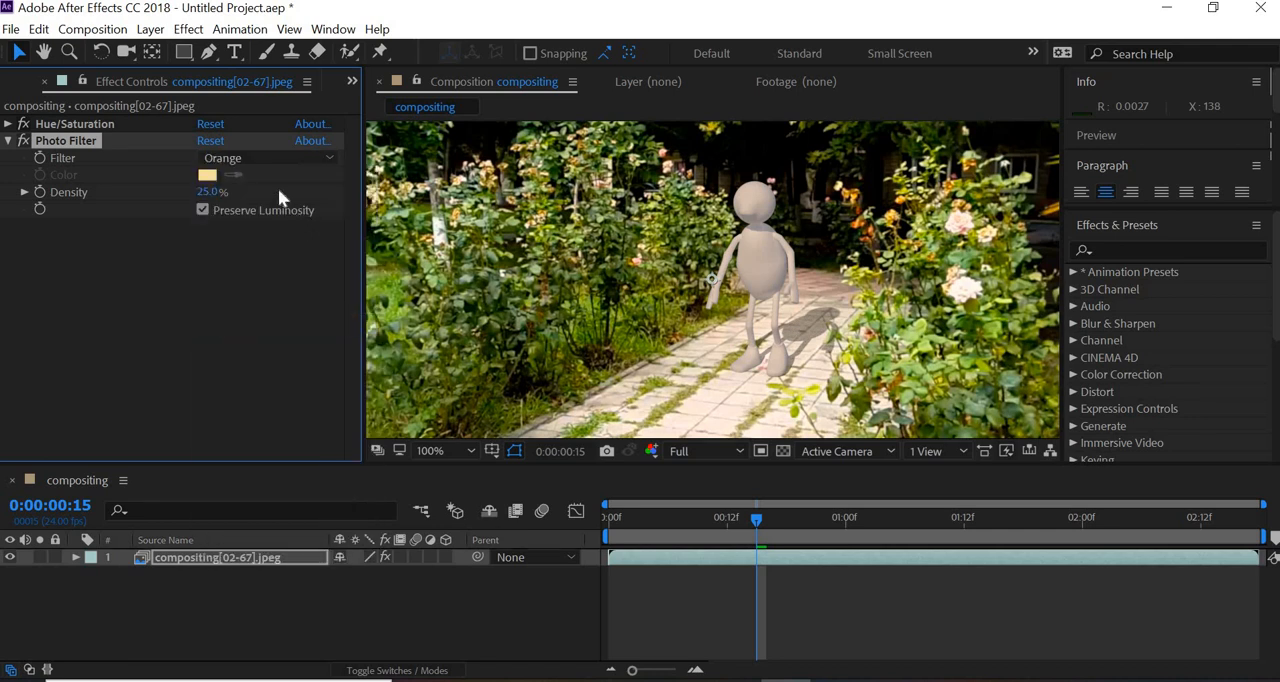
click(262, 157)
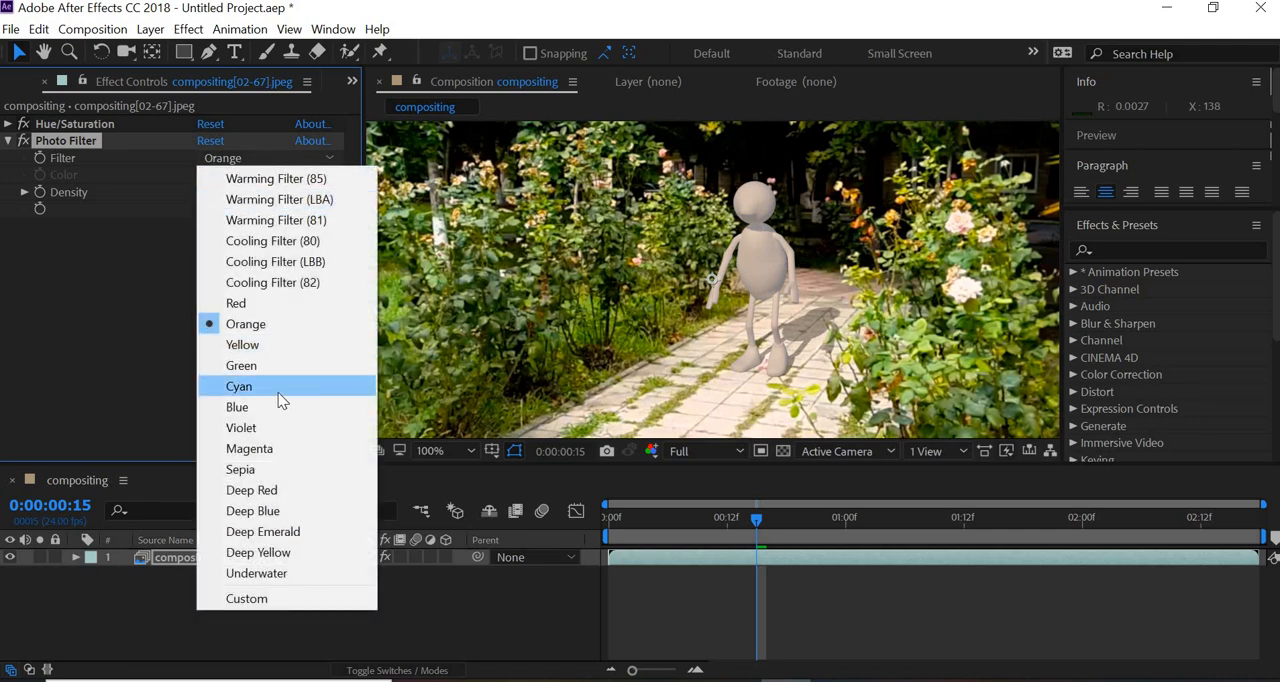
click(280, 390)
scroll(921, 334, down, 2)
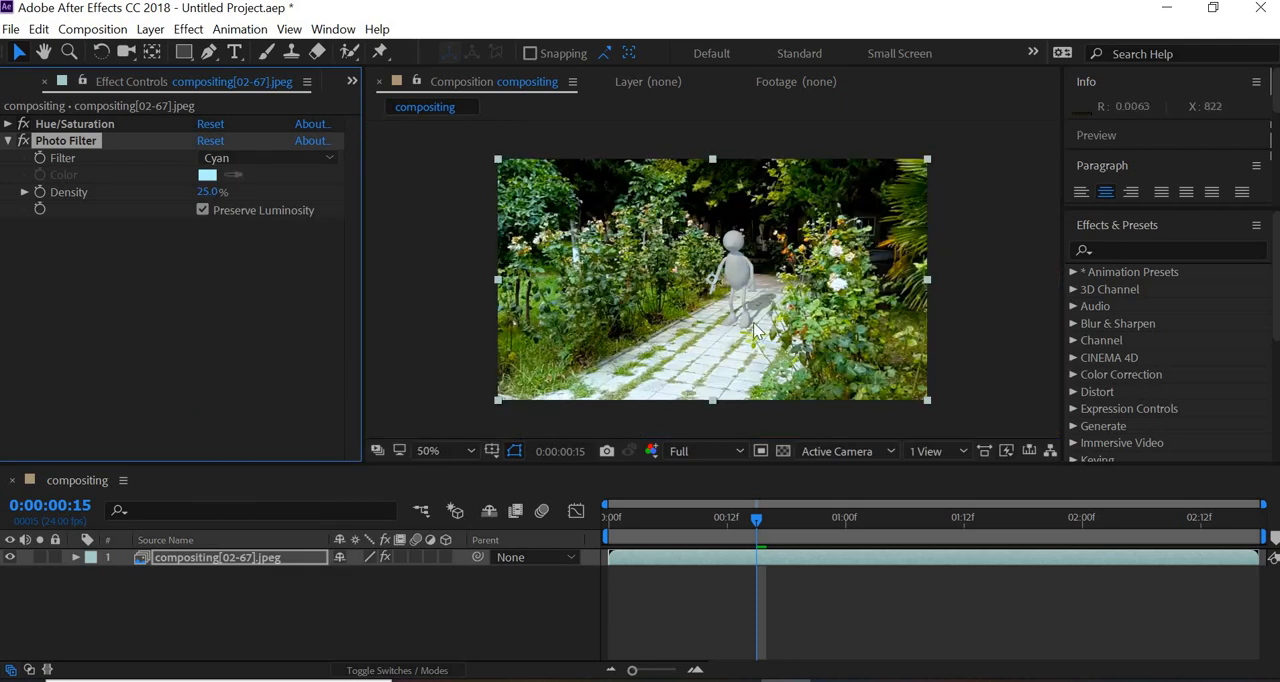
scroll(798, 268, up, 2)
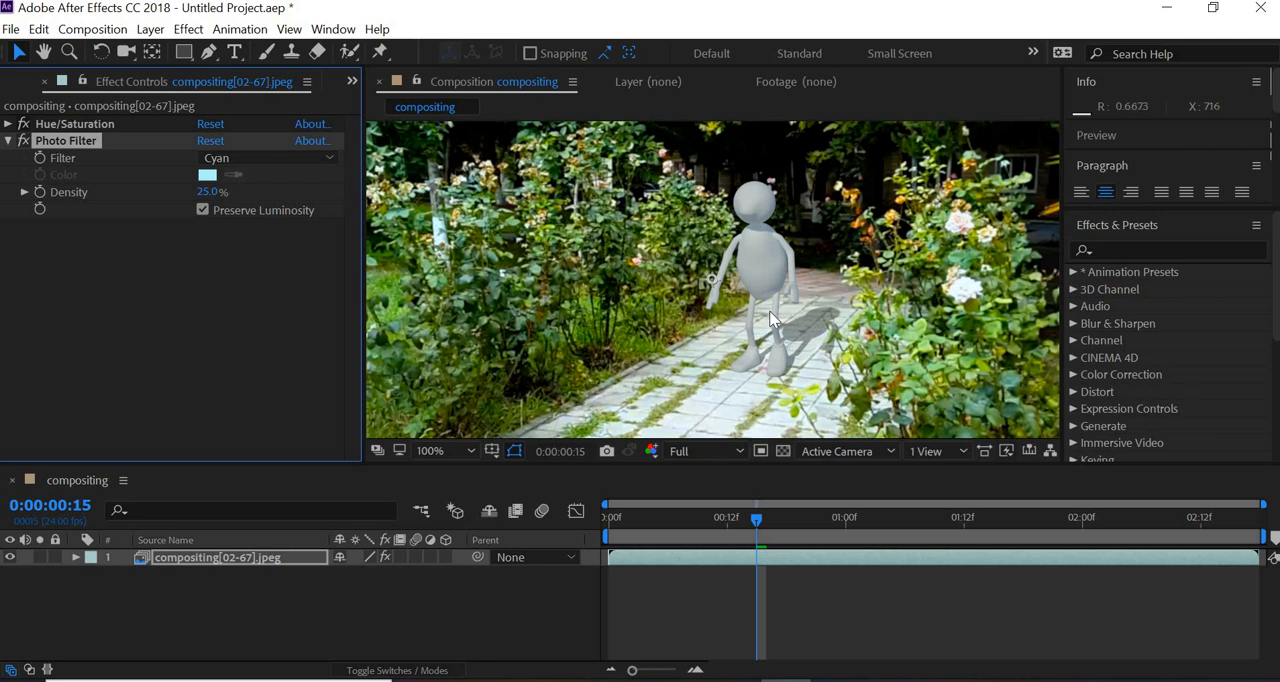
scroll(770, 318, down, 2)
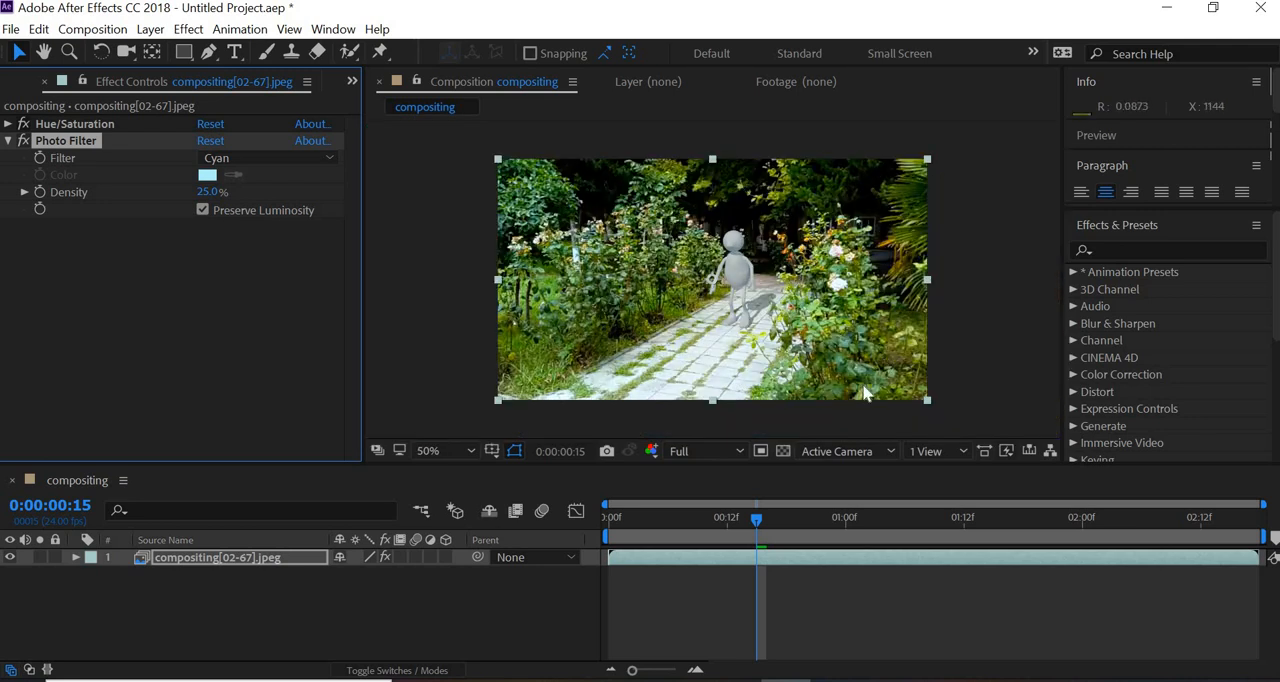
click(303, 602)
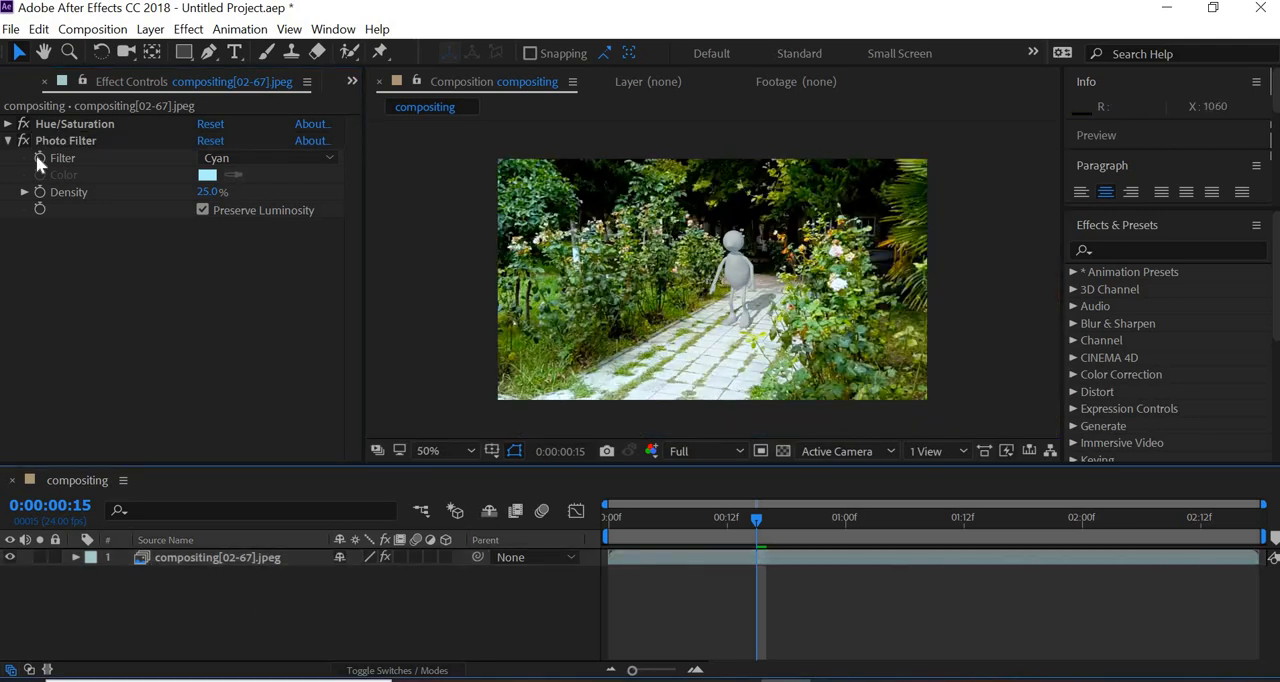
click(8, 141)
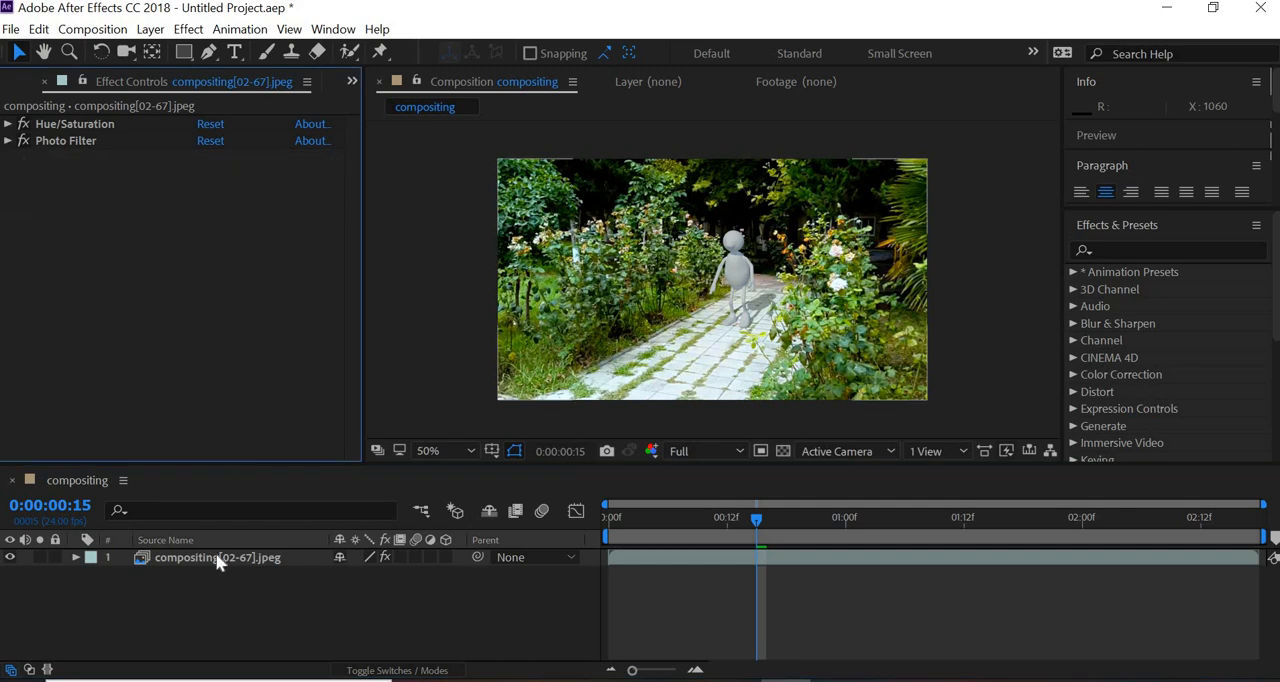
- Duplicate the compositing[02-67].jpeg layer twice and collapse the settings of both effects on the newest copy
click(217, 558)
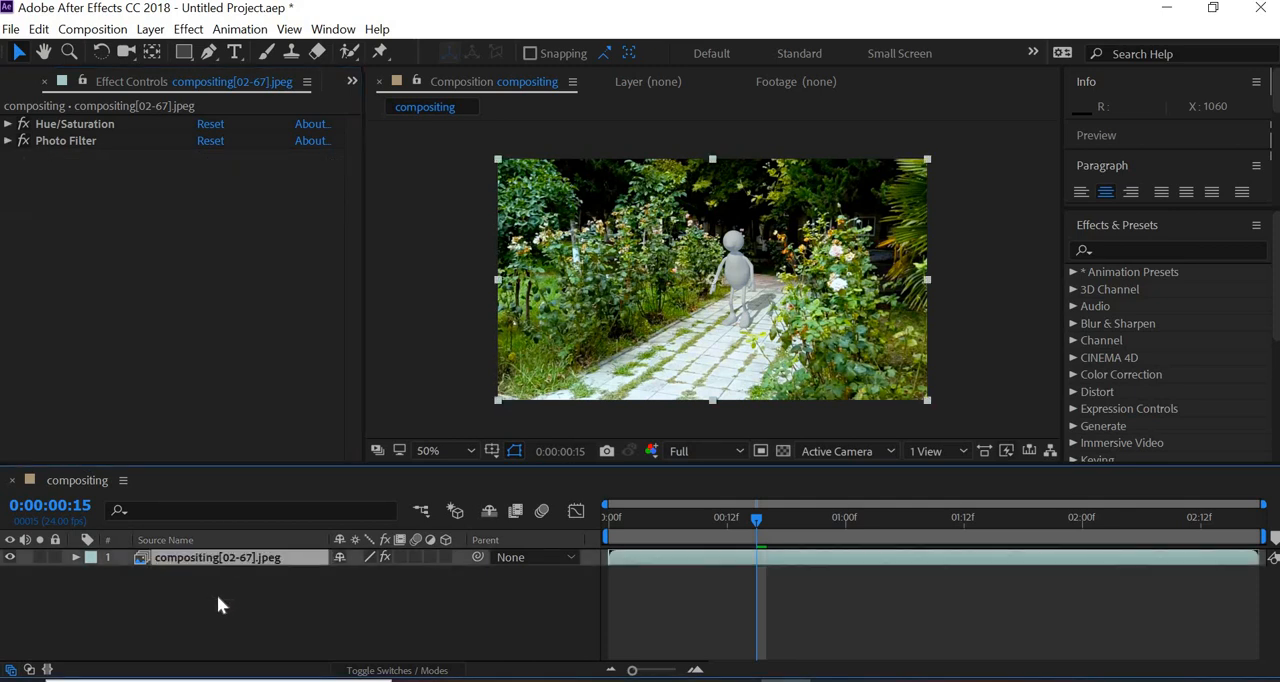
key(ctrl+d)
key(ctrl+d)
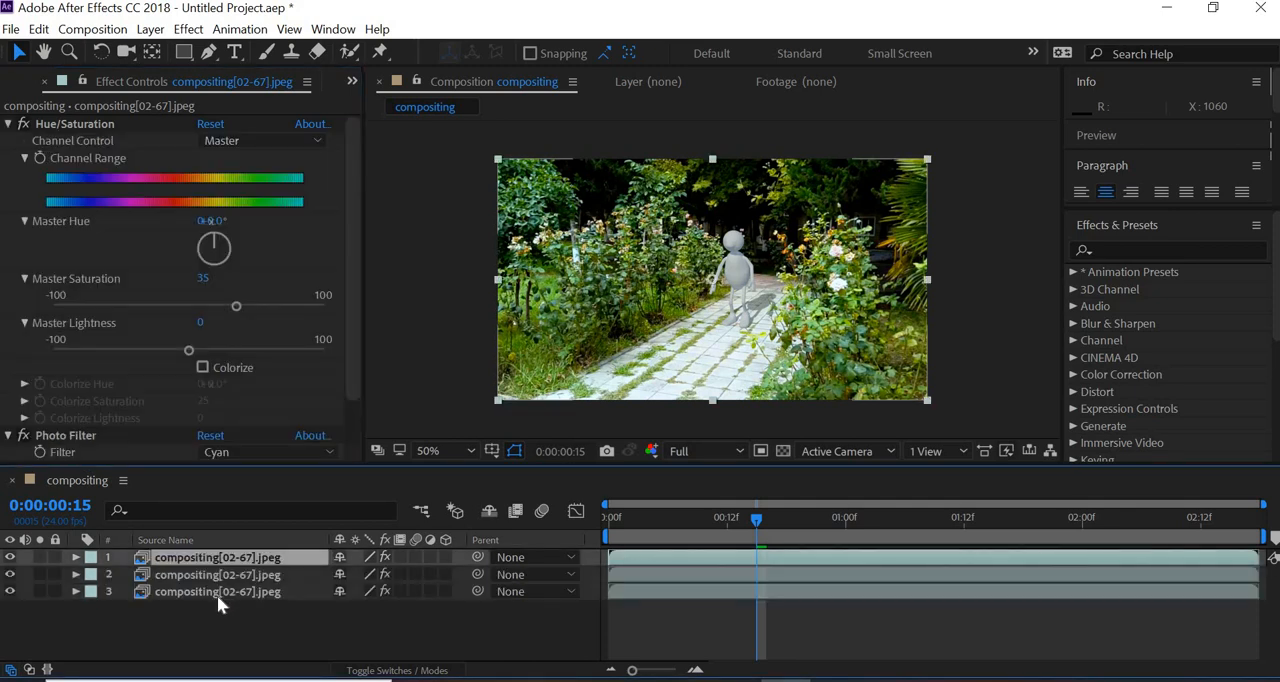
click(9, 123)
click(12, 141)
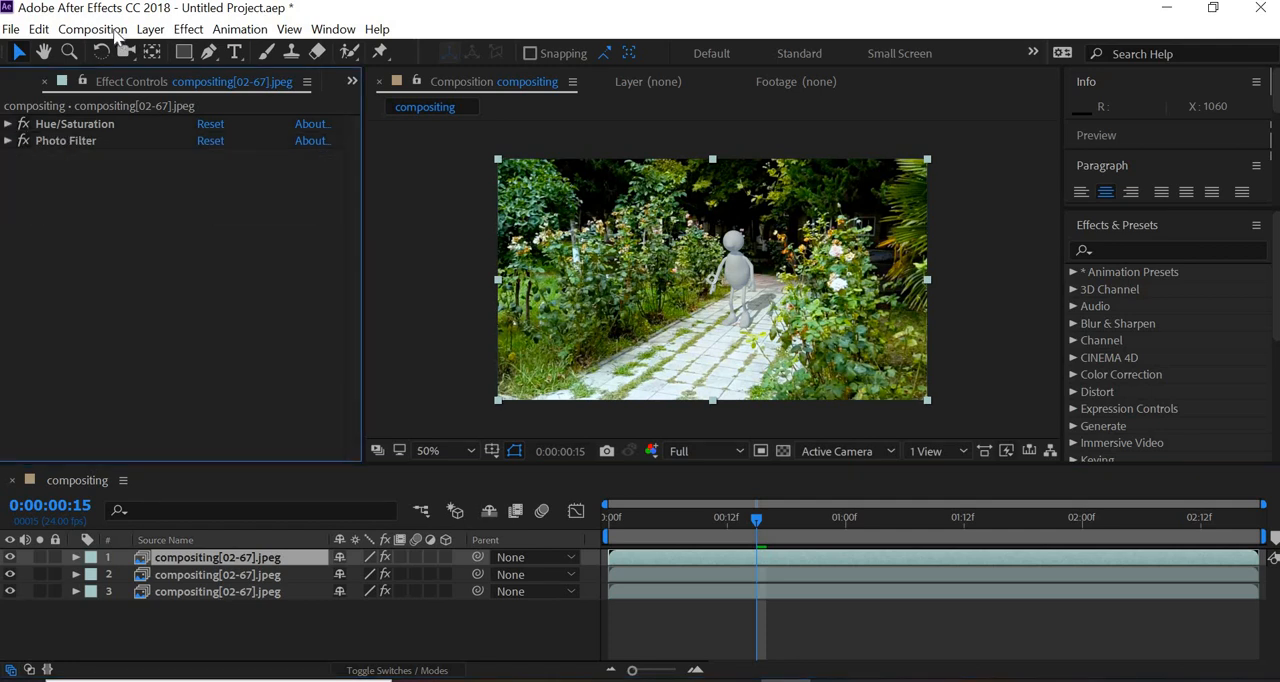
- Set the composition's duration to 0:00:08:18 and fit the whole duration in the timeline
click(92, 29)
click(140, 77)
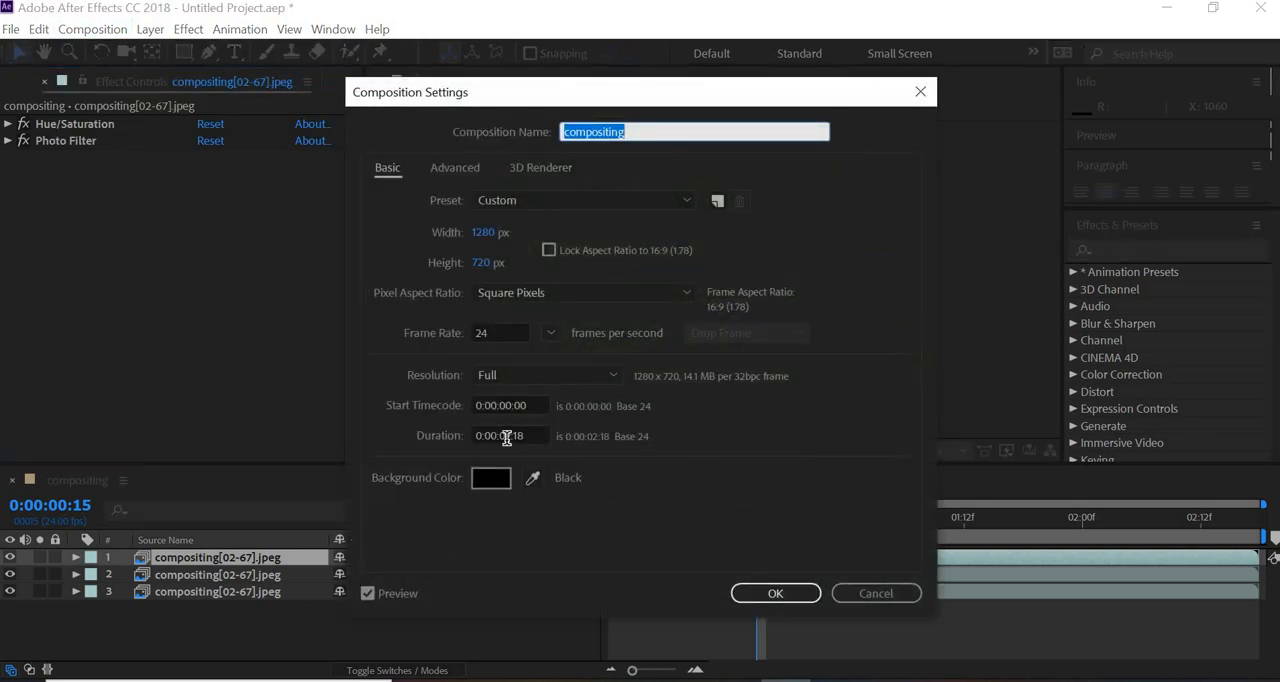
click(511, 436)
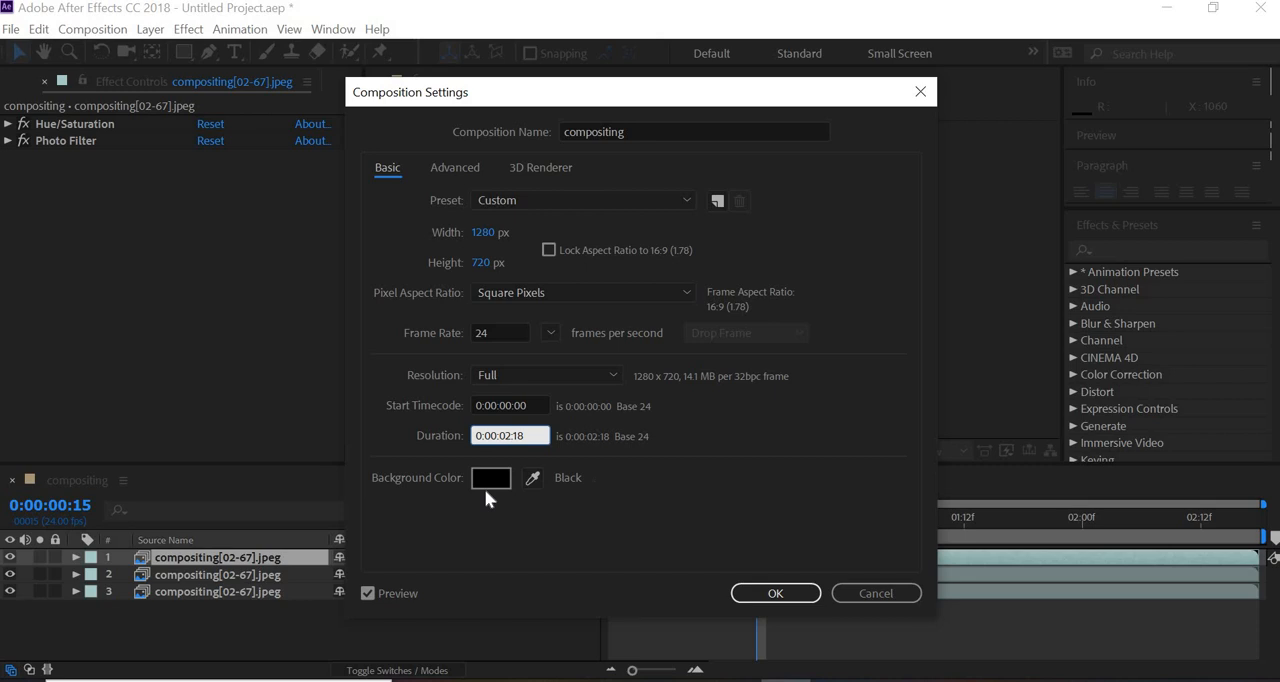
key(BackSpace)
text(8)
key(Return)
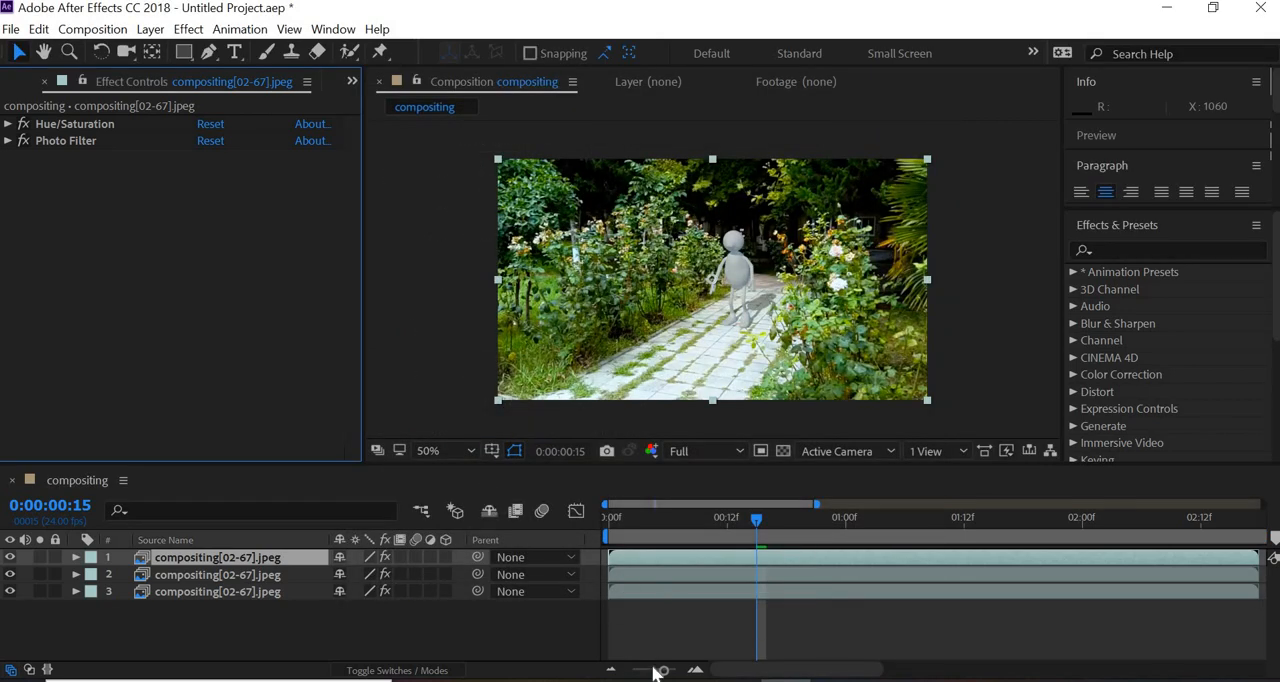
click(612, 671)
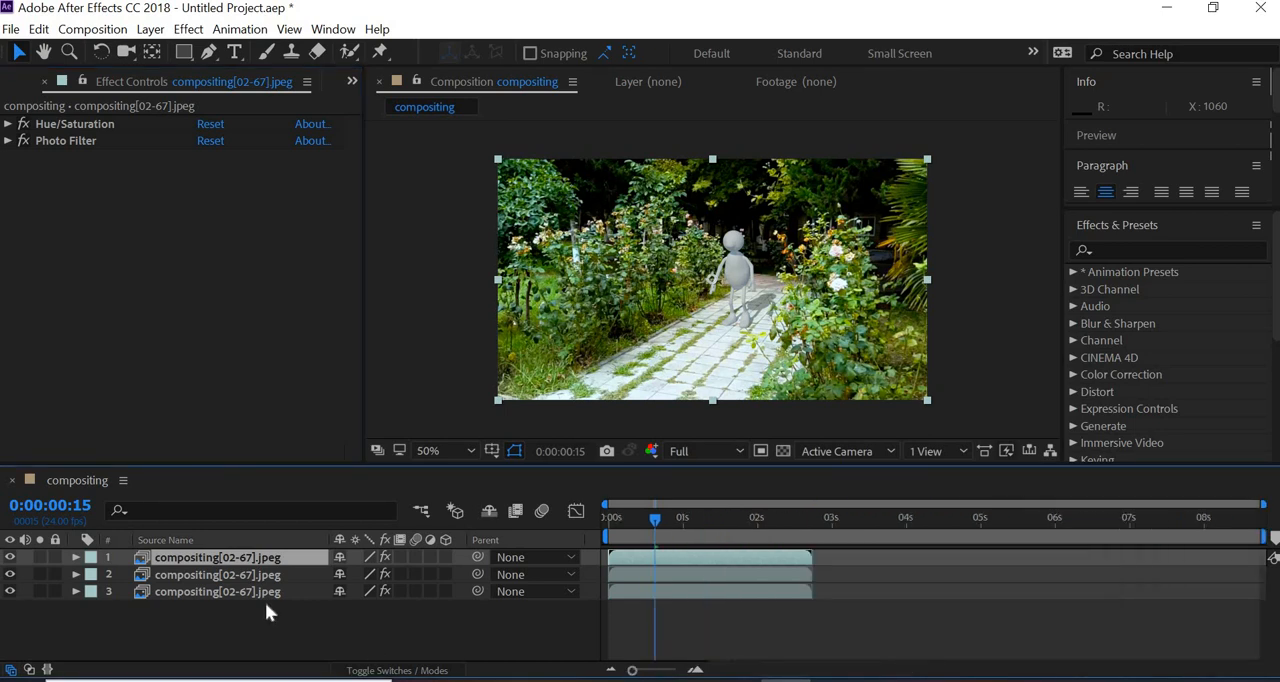
- Arrange all three compositing[02-67].jpeg layers one after another with Sequence Layers, without overlap
drag(265, 612, 270, 554)
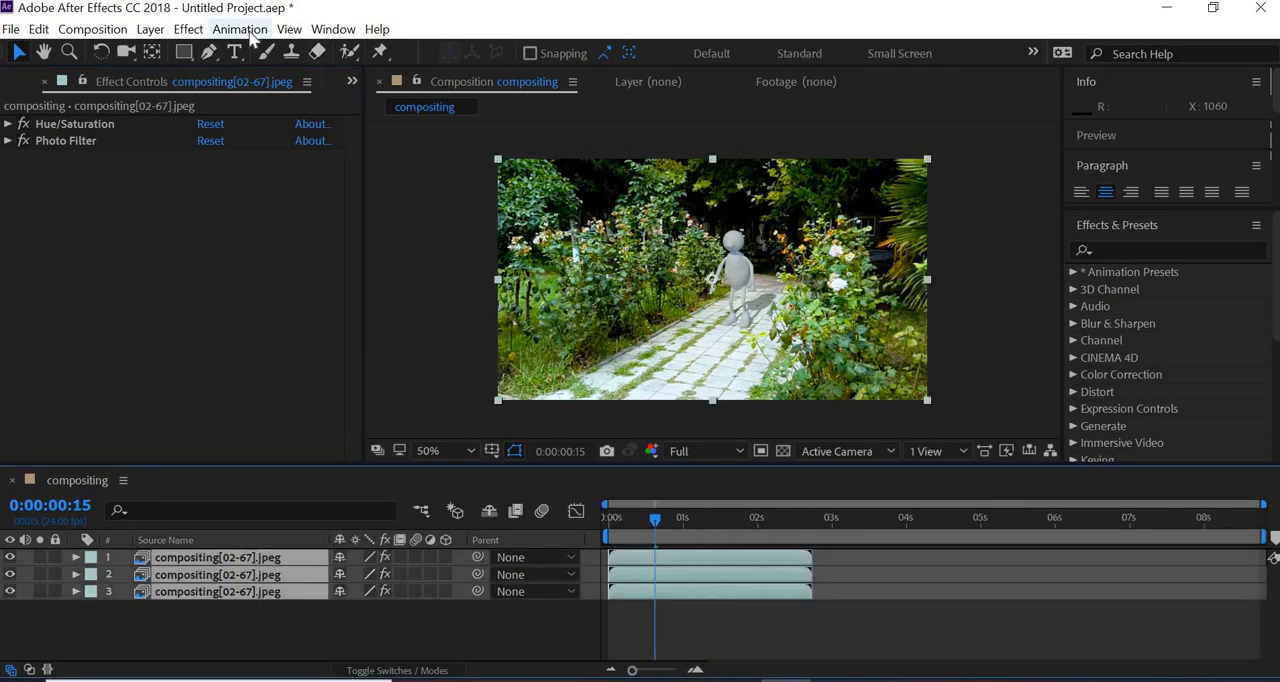
click(250, 31)
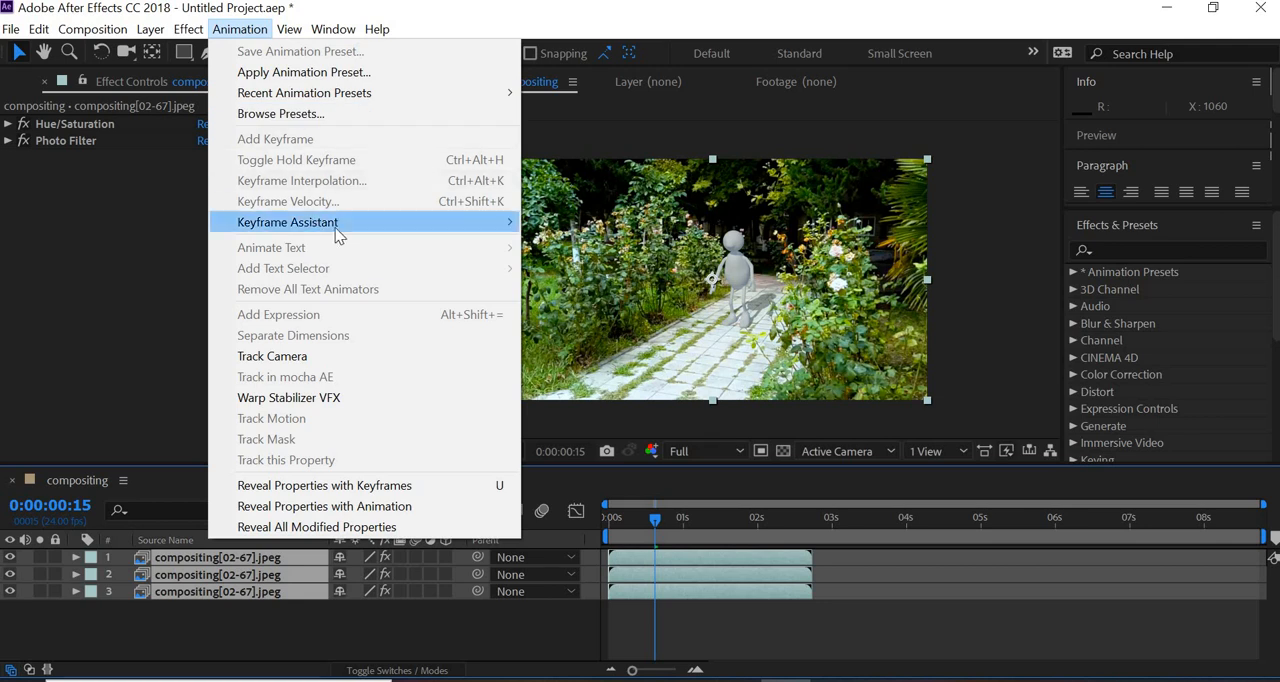
mouse_move(340, 228)
click(600, 388)
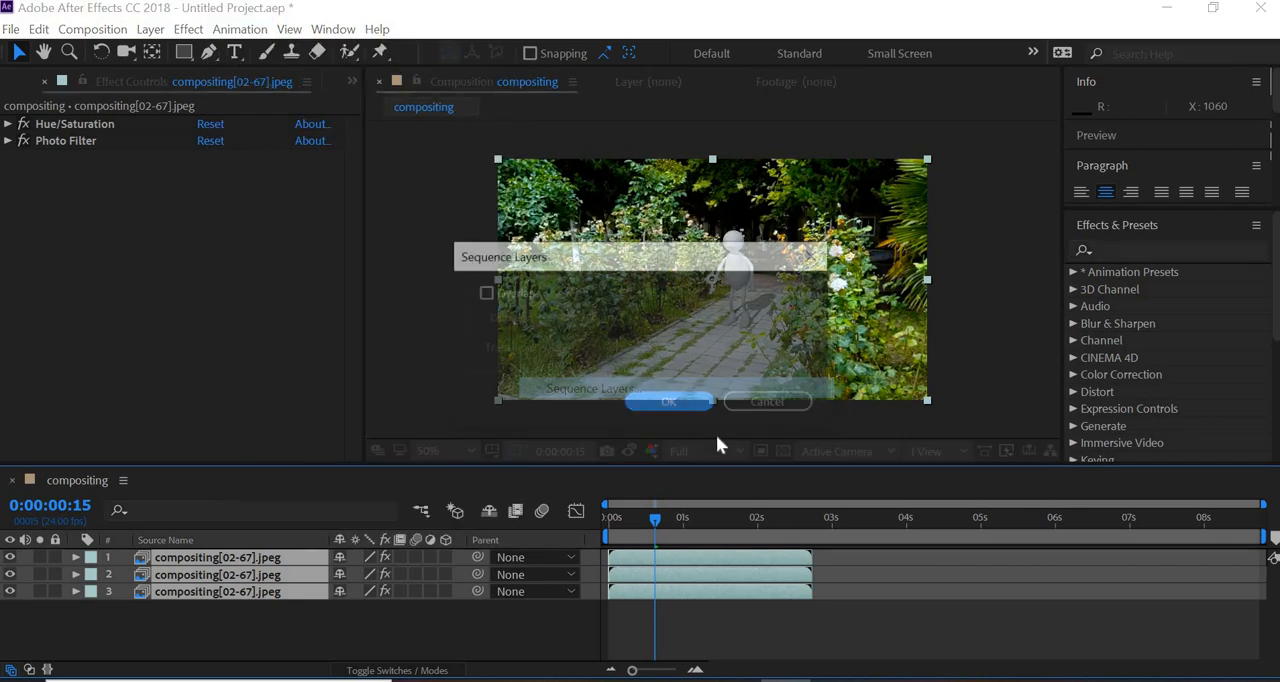
click(680, 406)
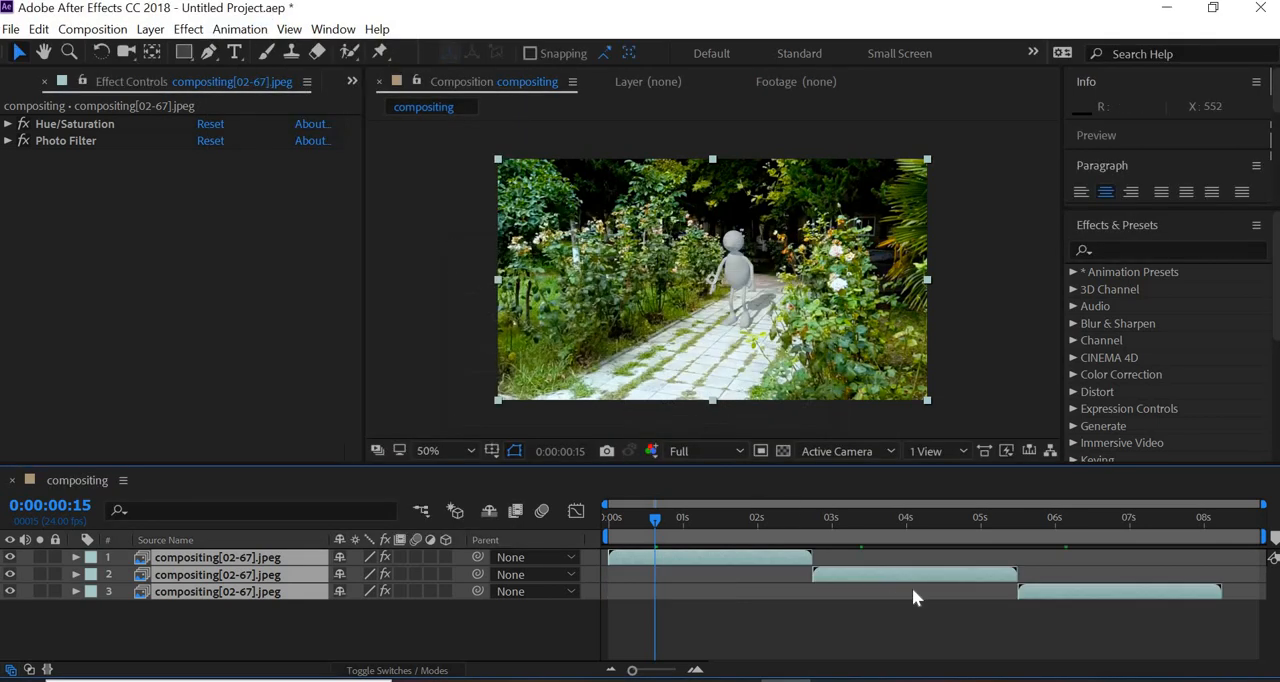
- Select only the second layer in the timeline and time-reverse it
click(842, 559)
drag(876, 573, 878, 582)
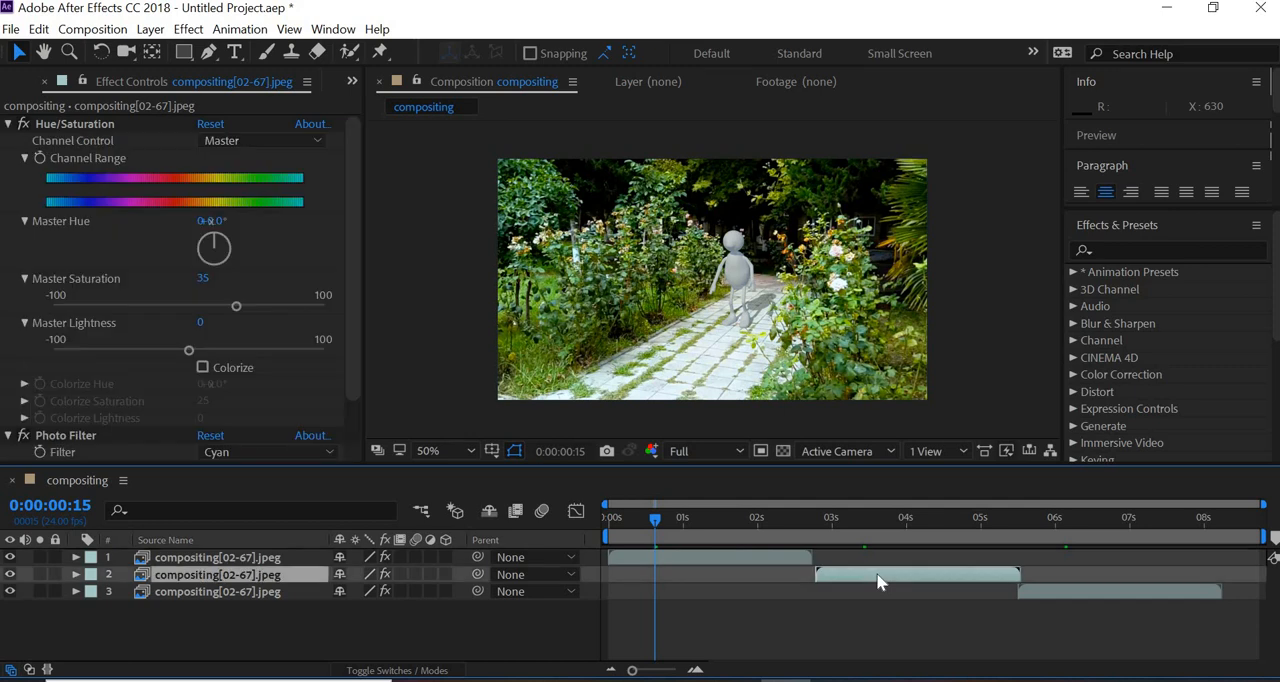
right_click(878, 582)
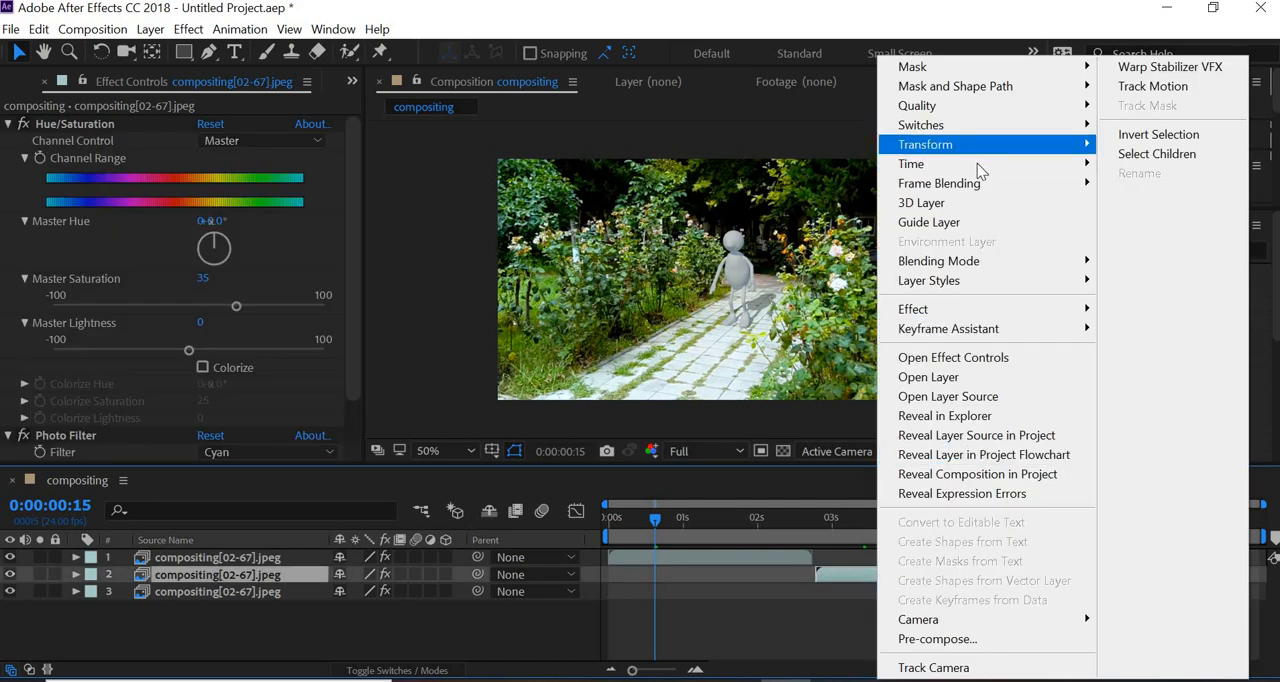
mouse_move(977, 163)
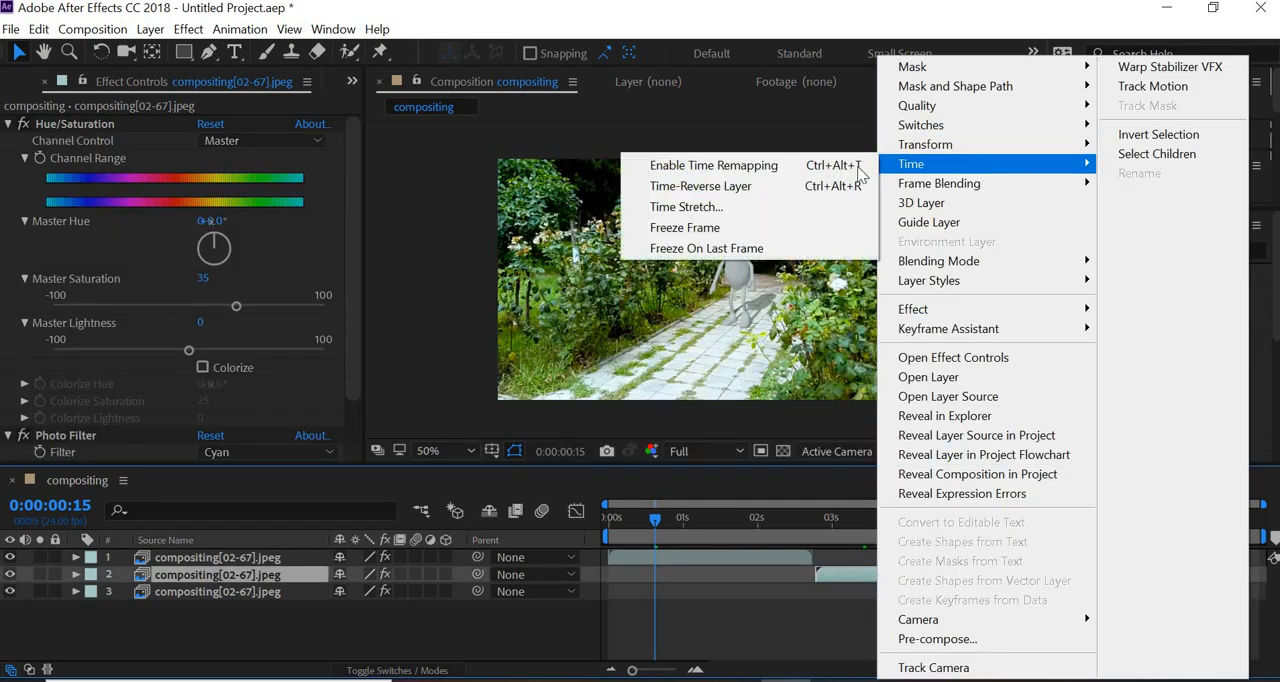
click(709, 190)
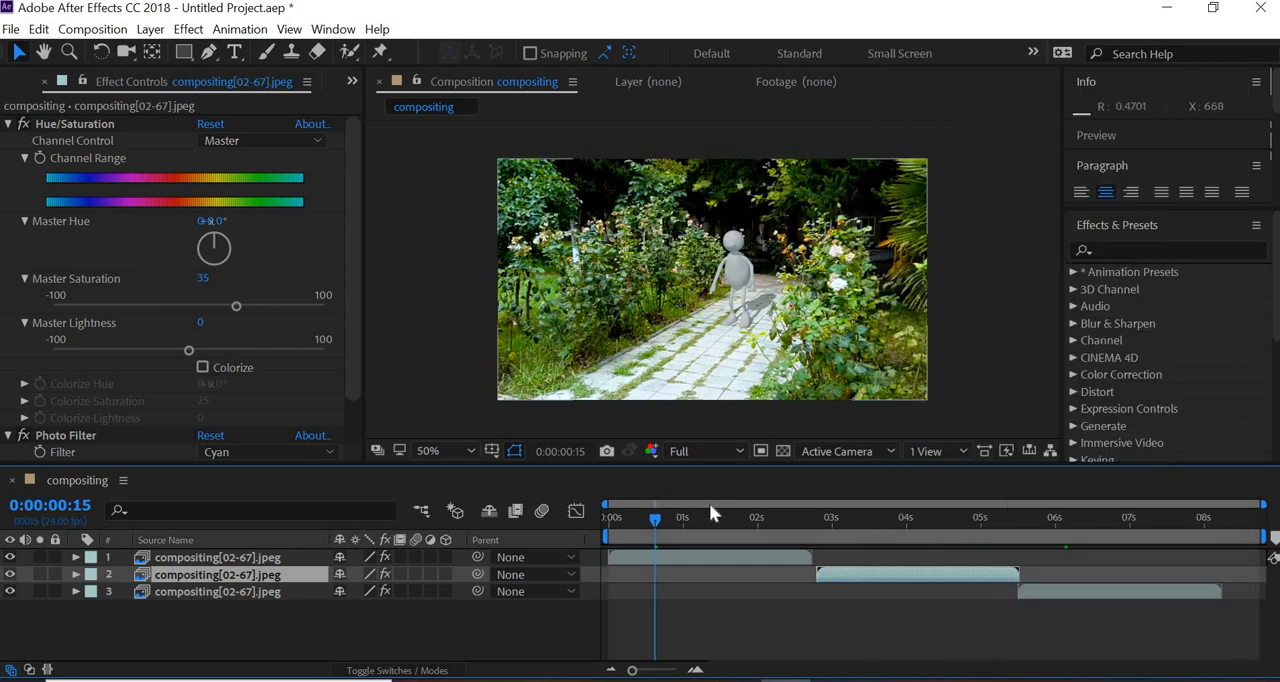
- Speed up the reversed second layer by setting its Time Stretch factor to -25
drag(733, 512, 943, 520)
right_click(922, 576)
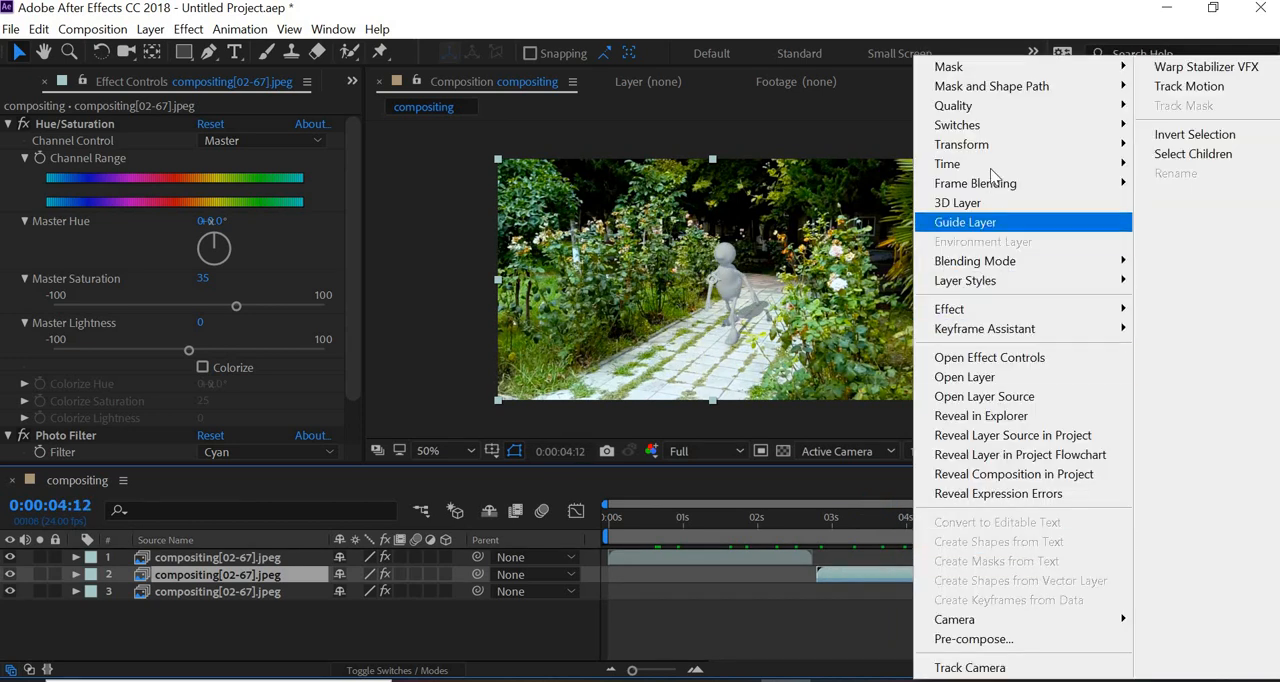
mouse_move(994, 166)
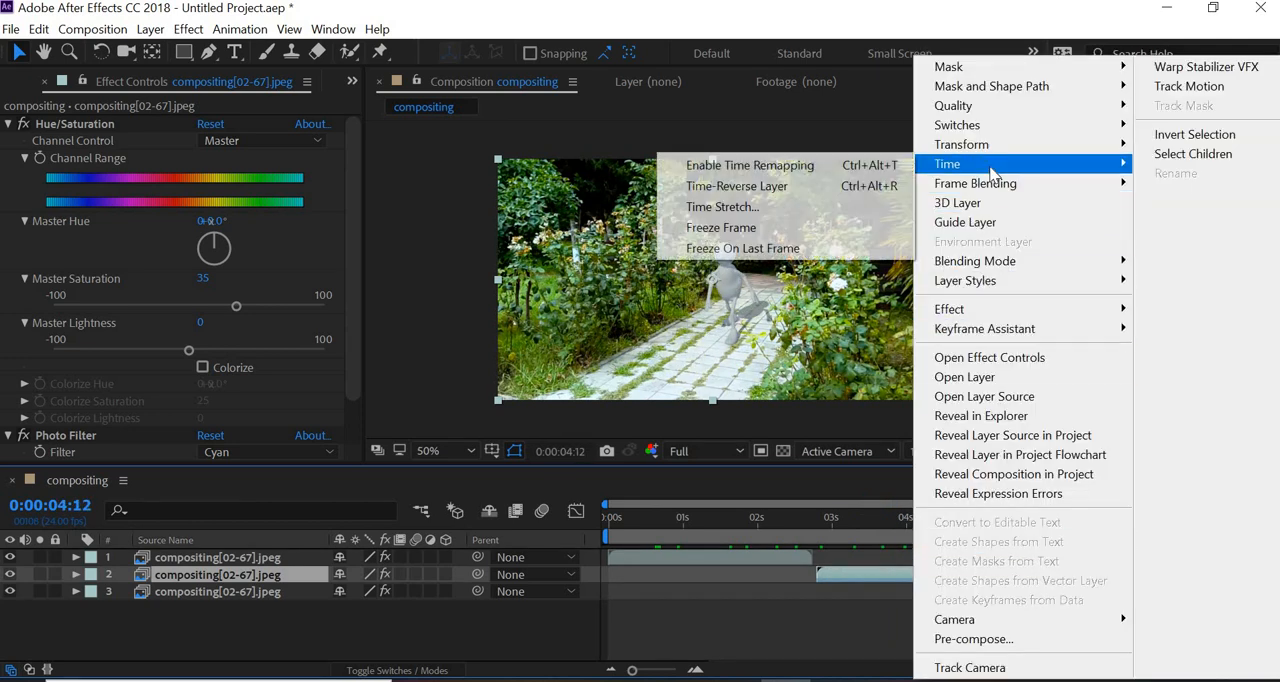
click(757, 208)
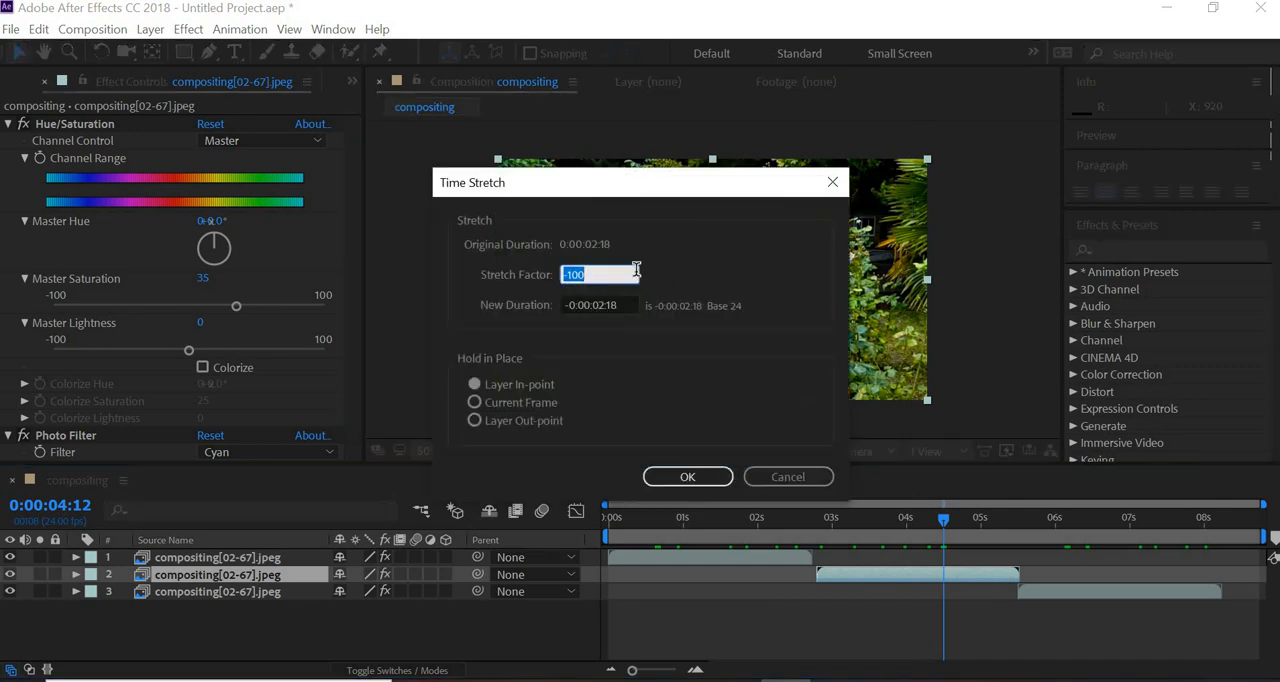
text(-3)
text(25)
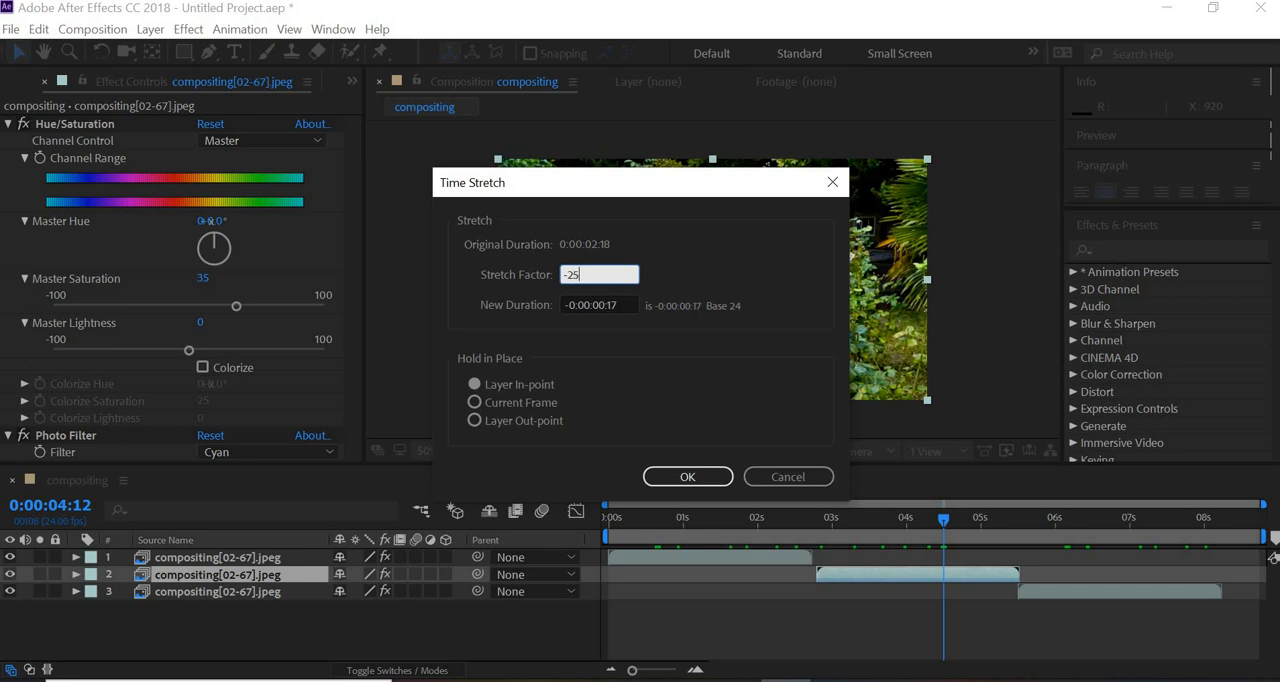
click(702, 476)
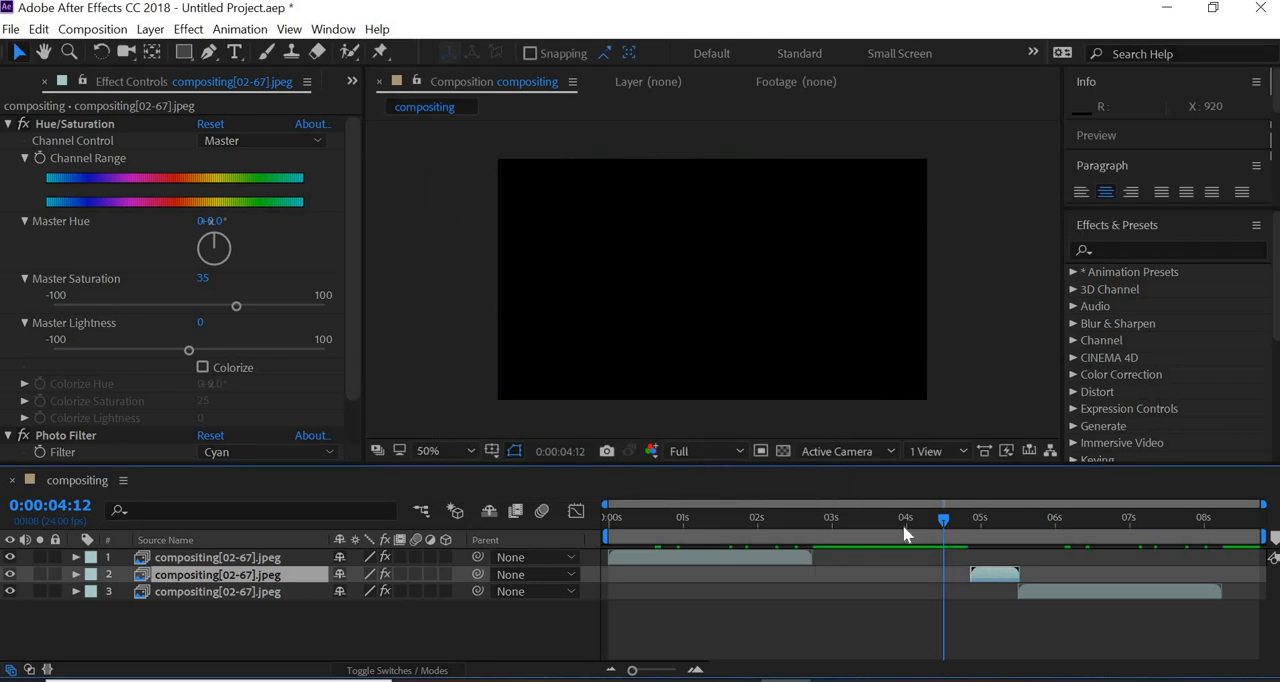
- Select all three compositing[02-67].jpeg layers and try to close the gap between them with Sequence Layers
drag(760, 538, 814, 590)
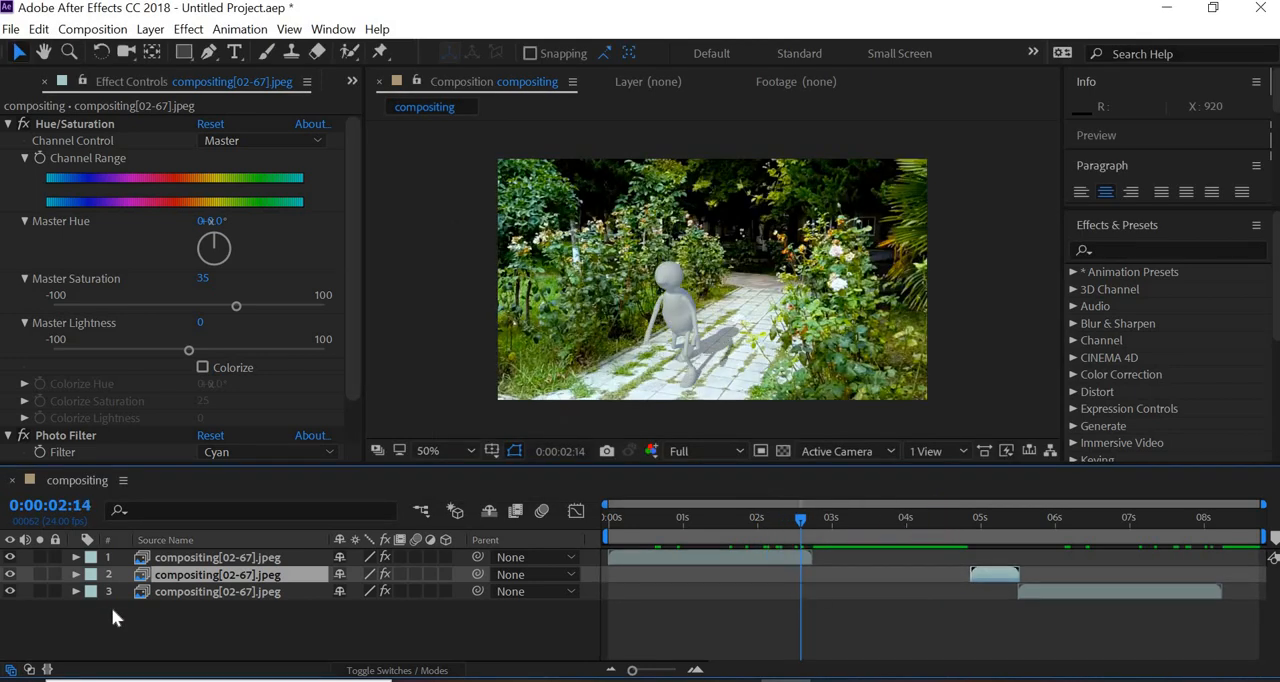
key(ctrl+a)
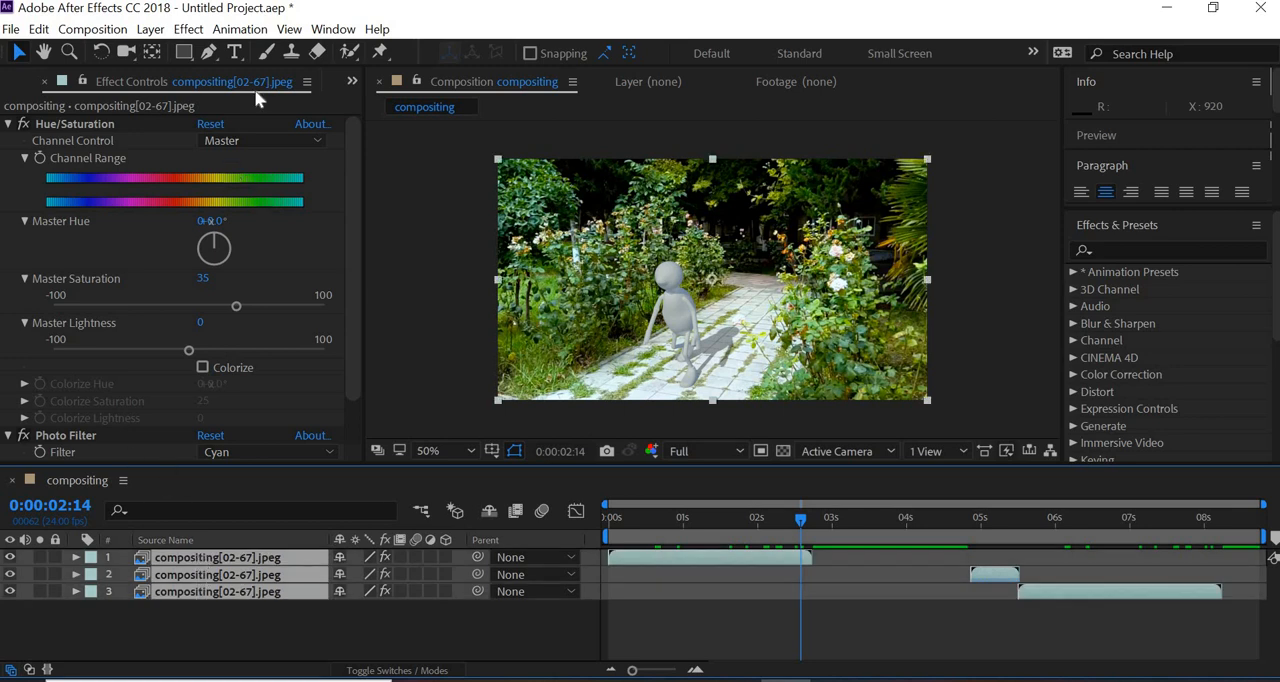
click(246, 33)
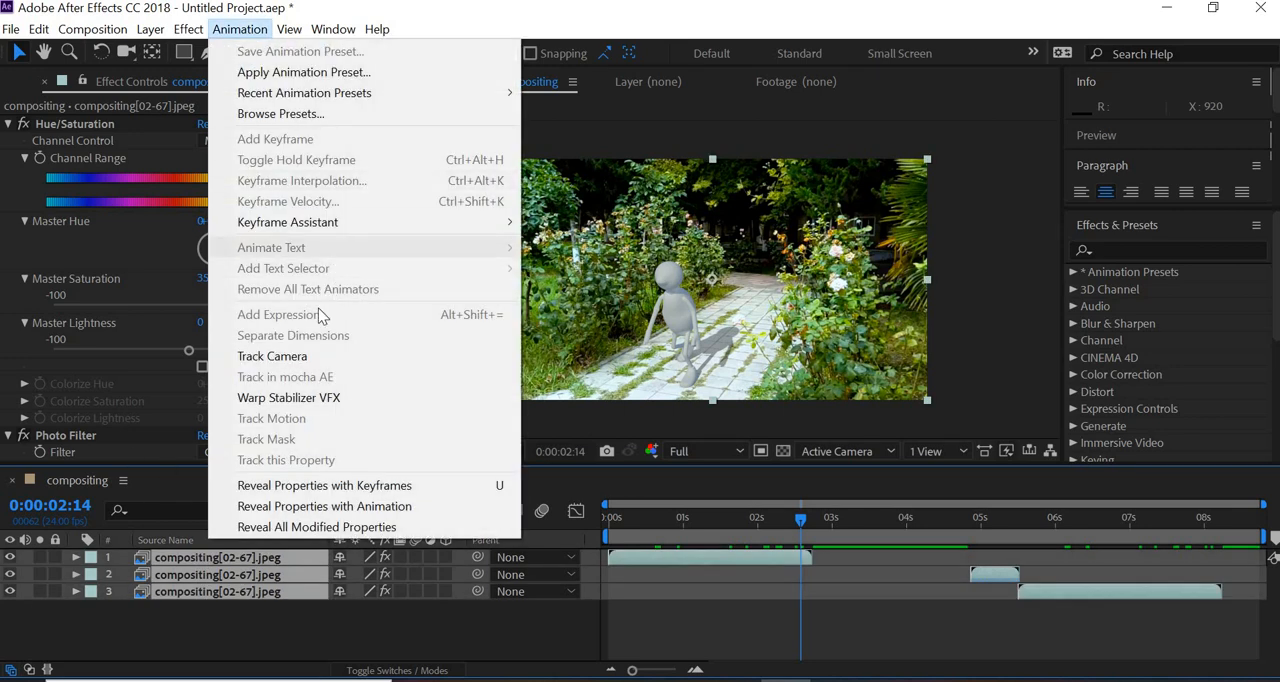
mouse_move(335, 224)
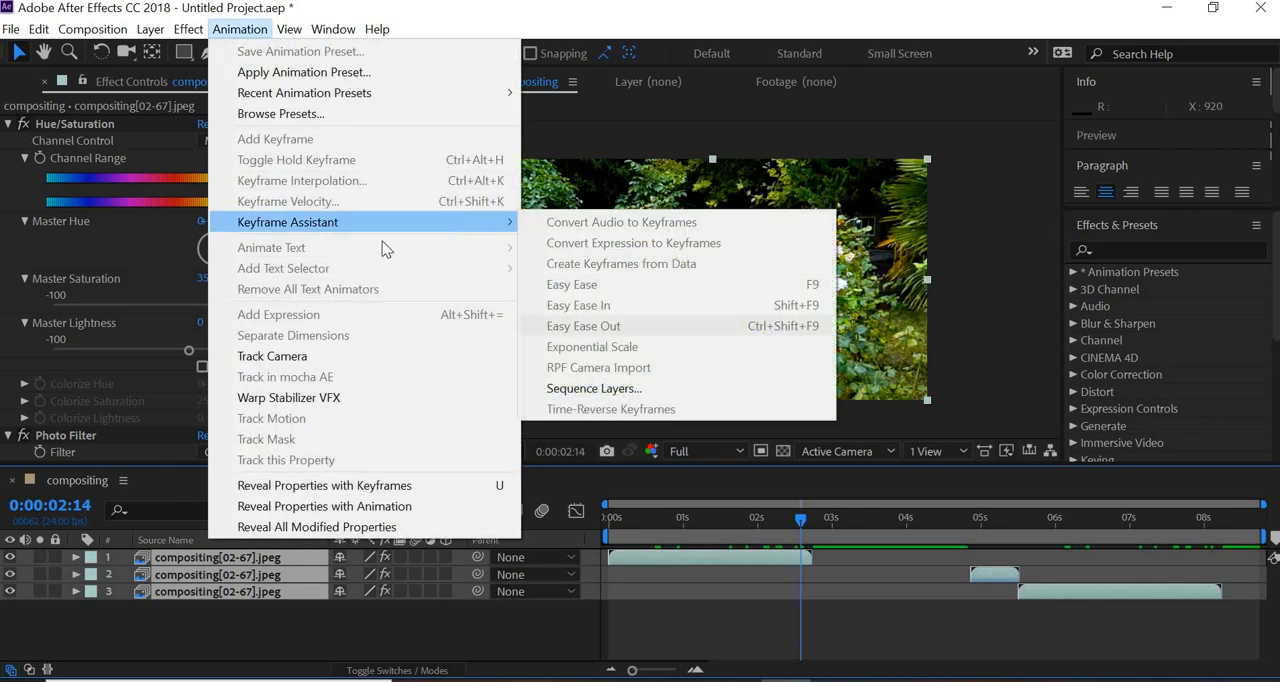
click(660, 389)
click(695, 402)
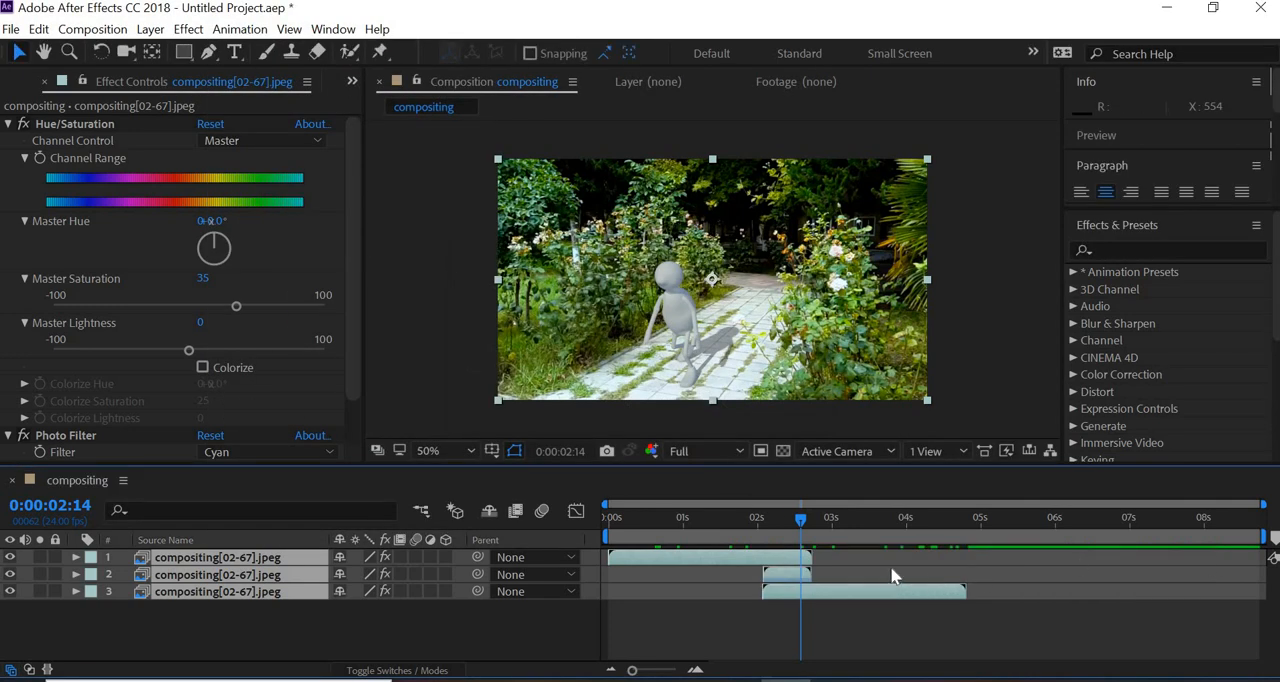
- Retry Sequence Layers without overlap on all three layers, both with the current selection and after reselecting them from first to third
click(240, 29)
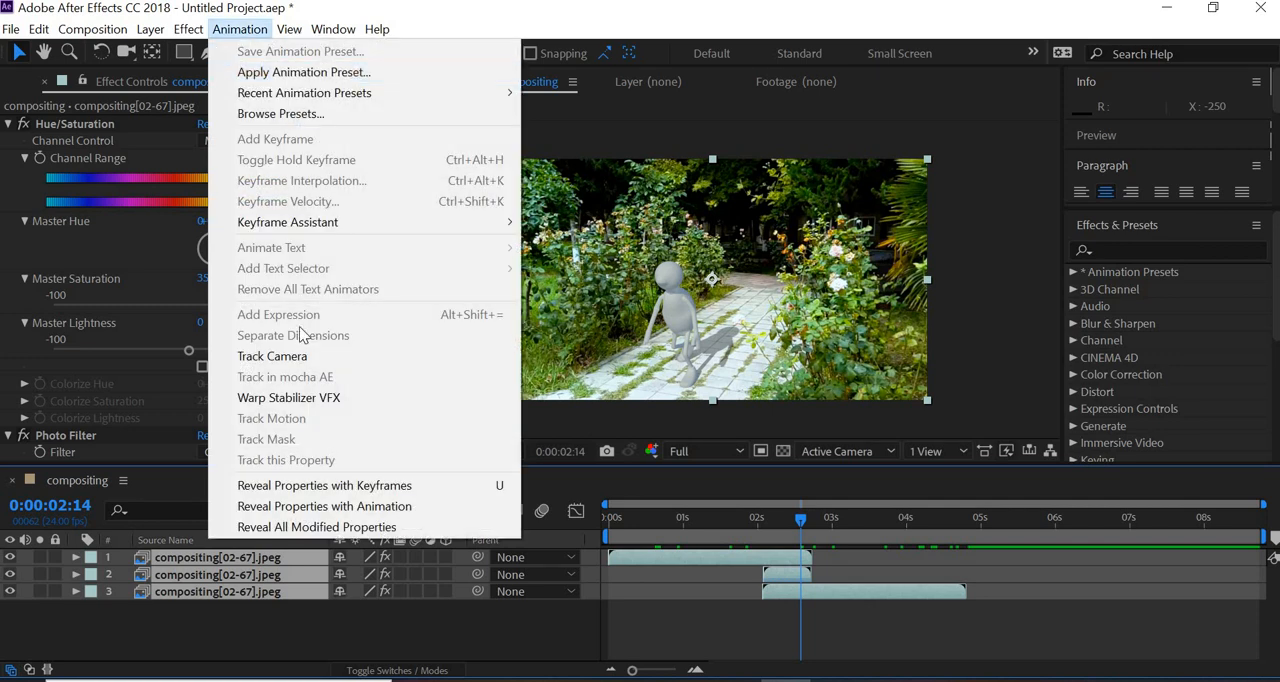
mouse_move(296, 225)
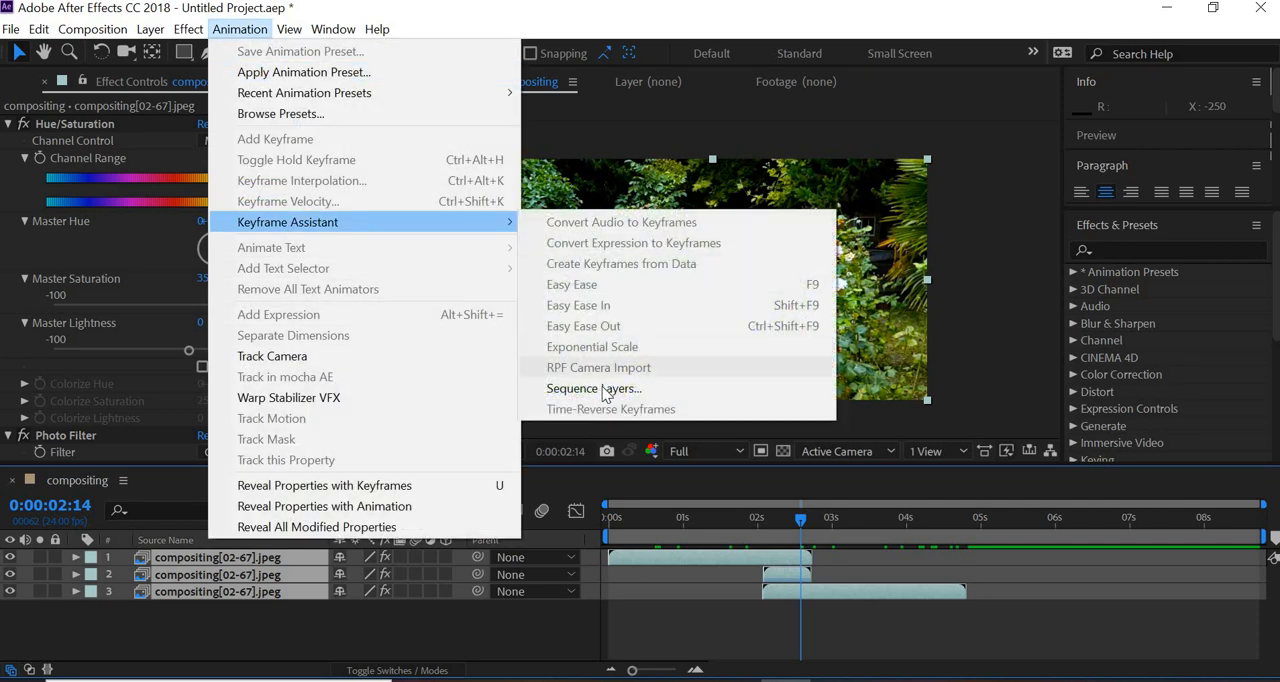
click(605, 389)
click(684, 405)
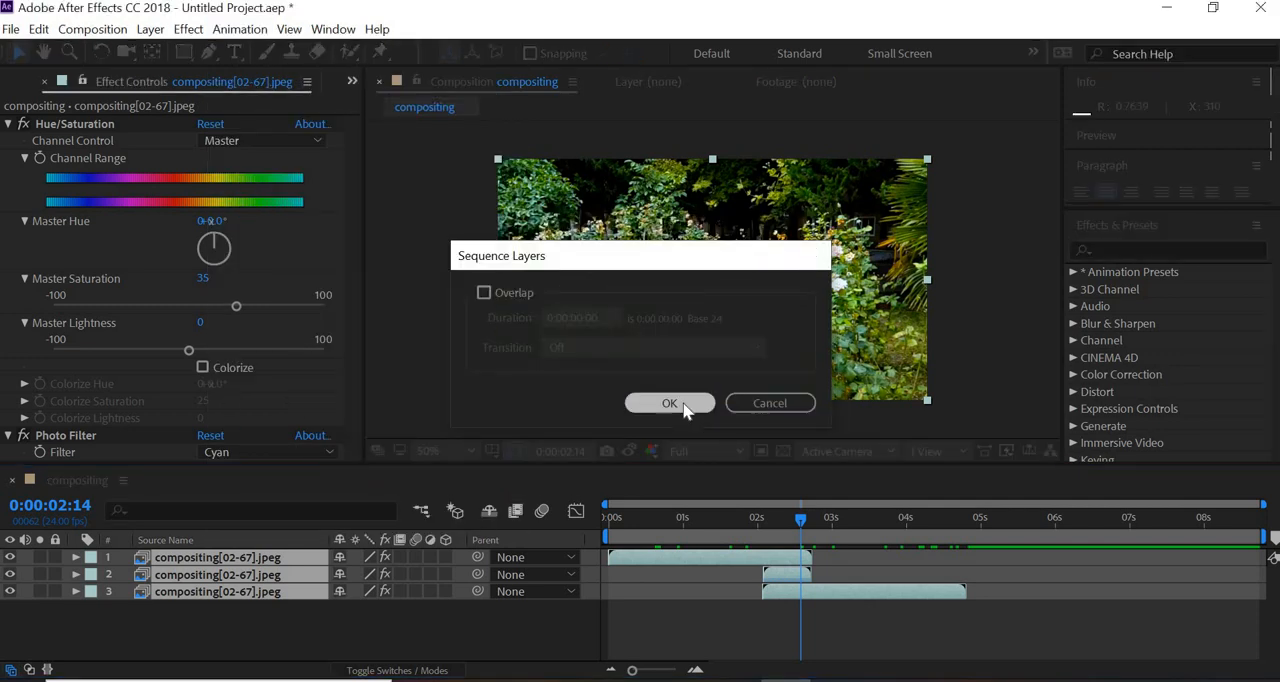
click(381, 610)
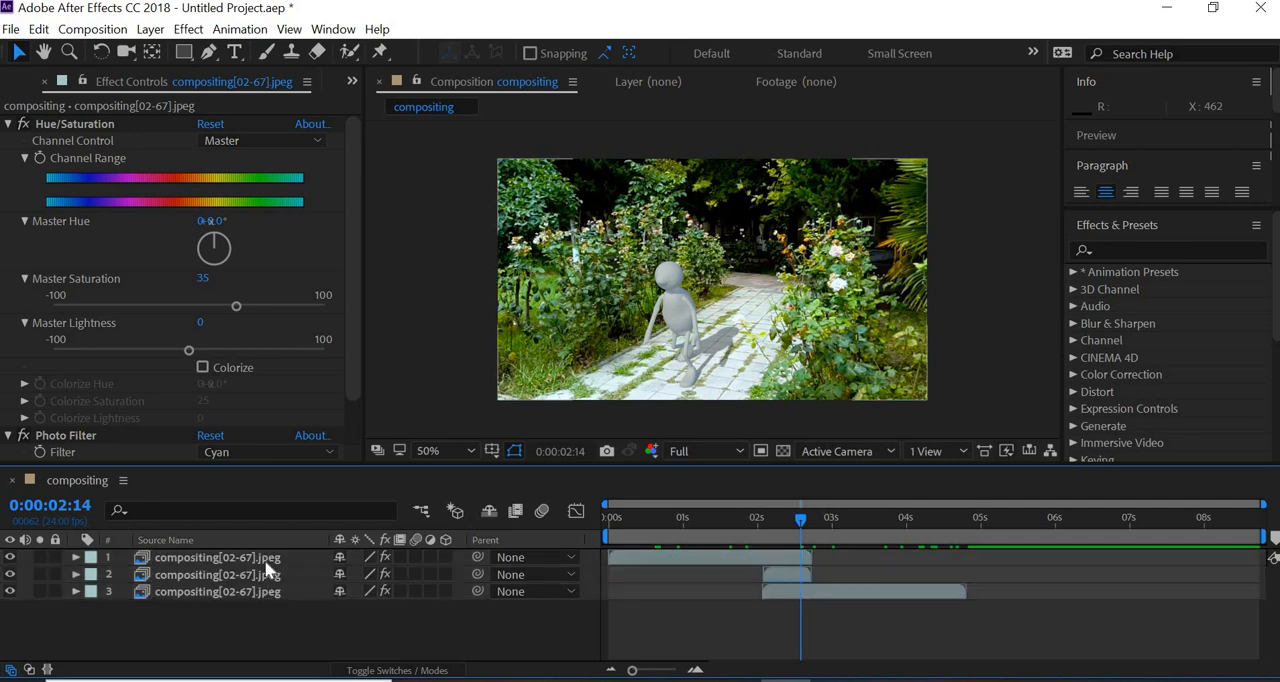
click(266, 562)
shift+click(257, 594)
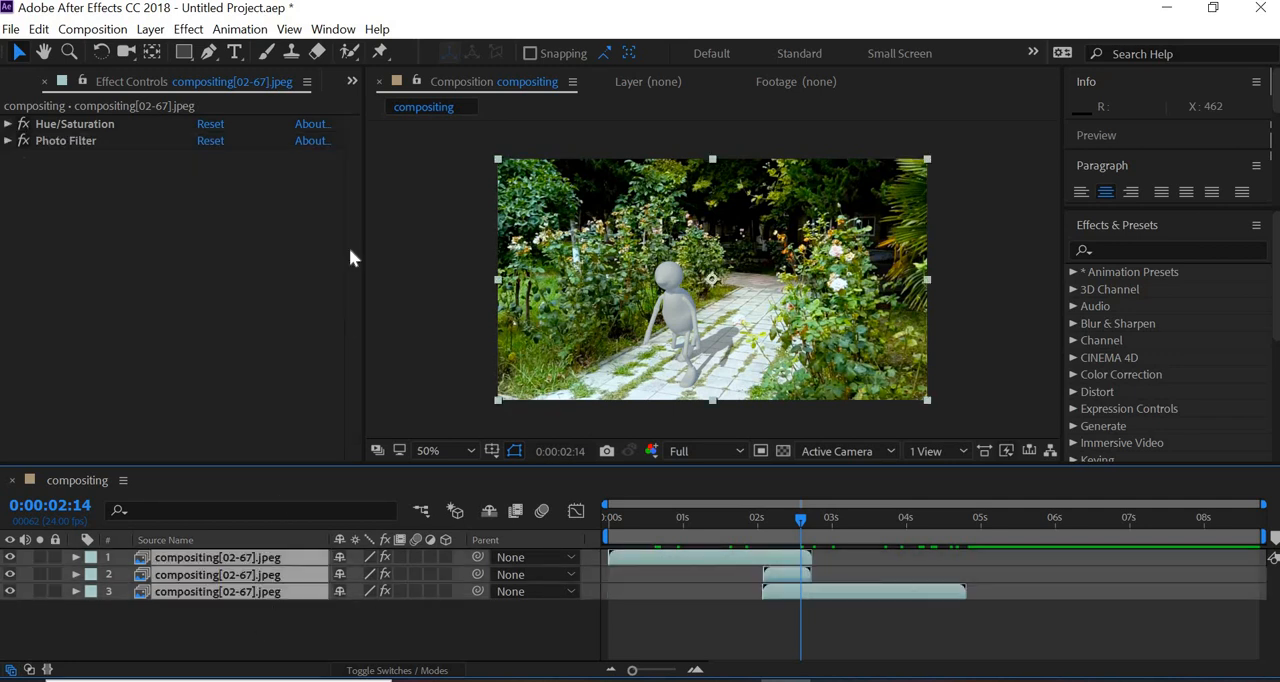
click(240, 29)
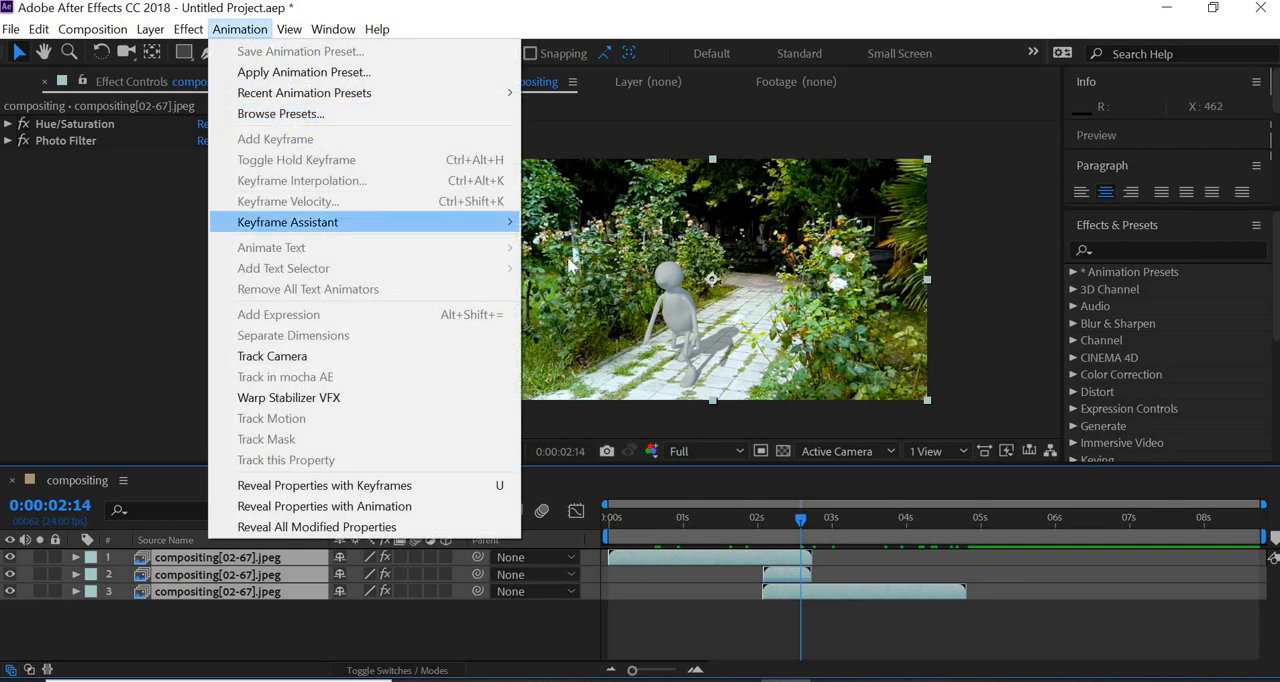
mouse_move(505, 222)
click(592, 388)
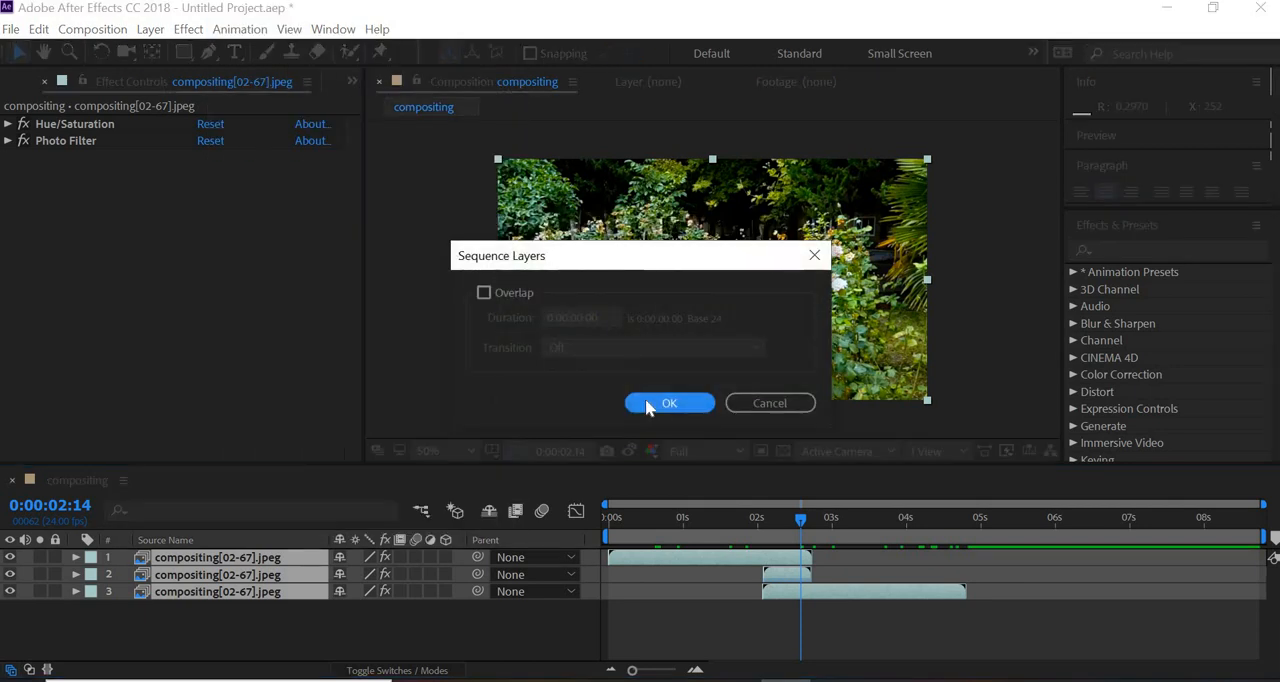
key(Escape)
- Move the second layer to start where the first ends, and the third layer to start where the second ends
click(747, 572)
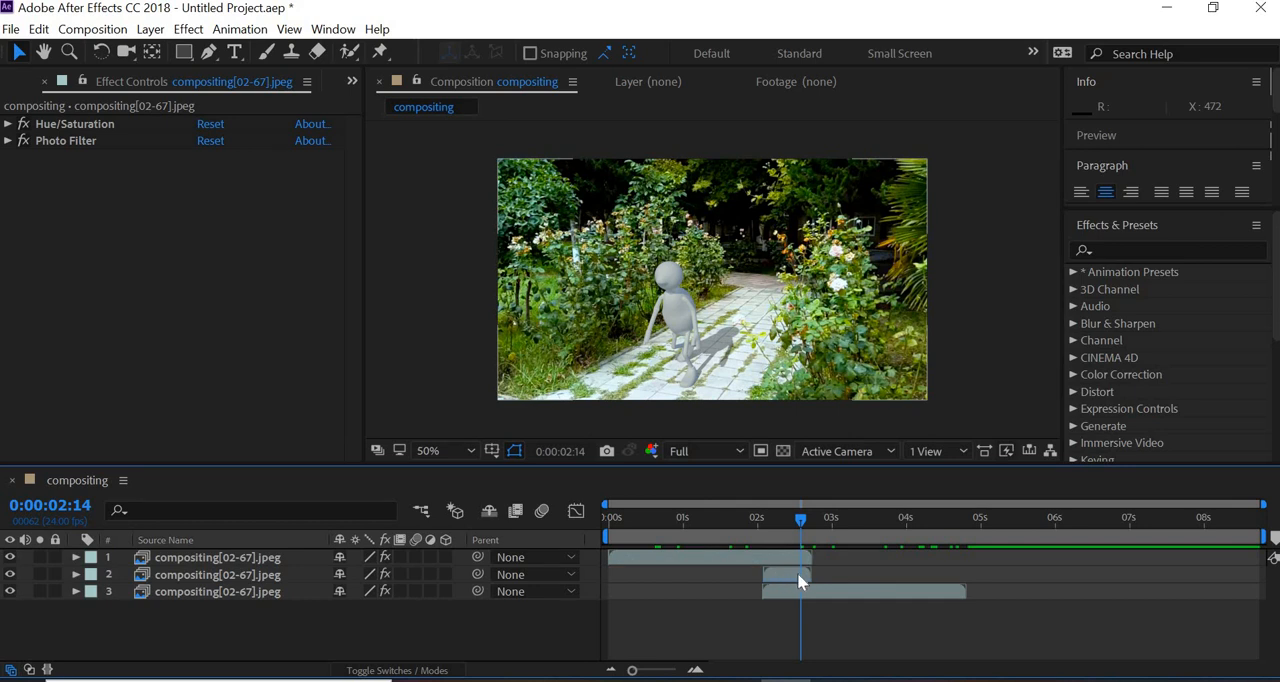
click(799, 575)
drag(817, 577, 922, 597)
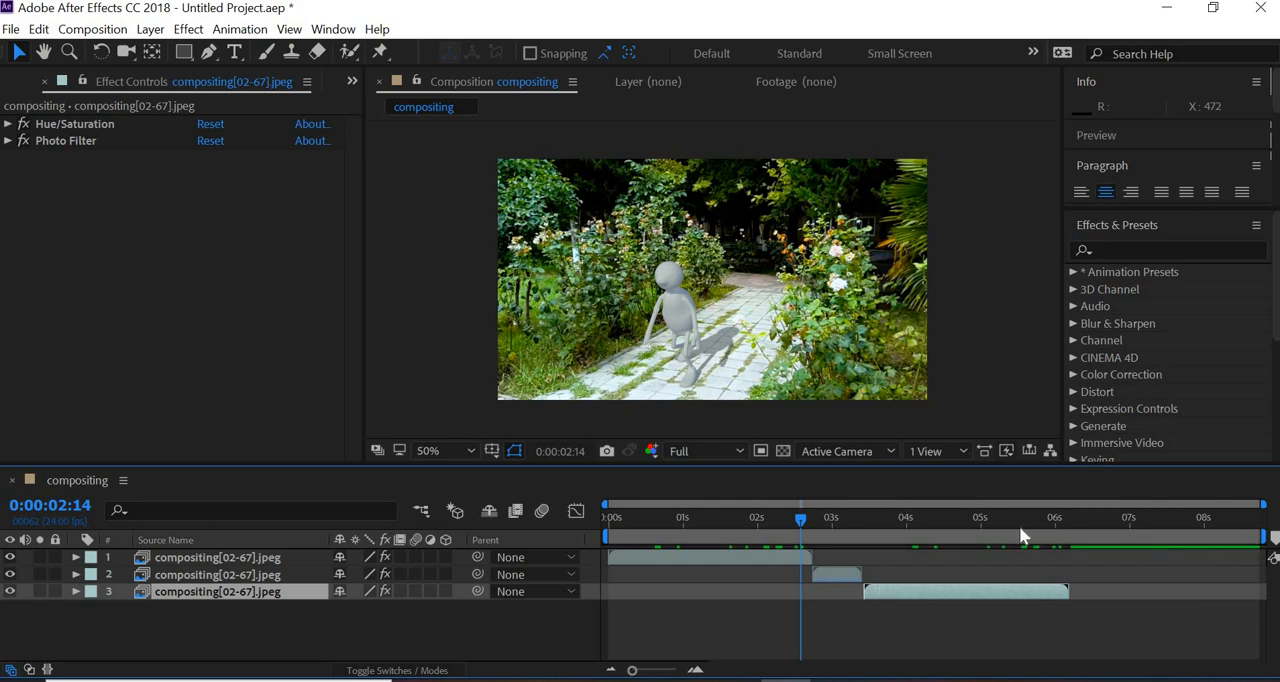
- Shorten the work area to the end of the third layer at about 0:00:06:04 and preview the looping animation
drag(1059, 520, 1067, 521)
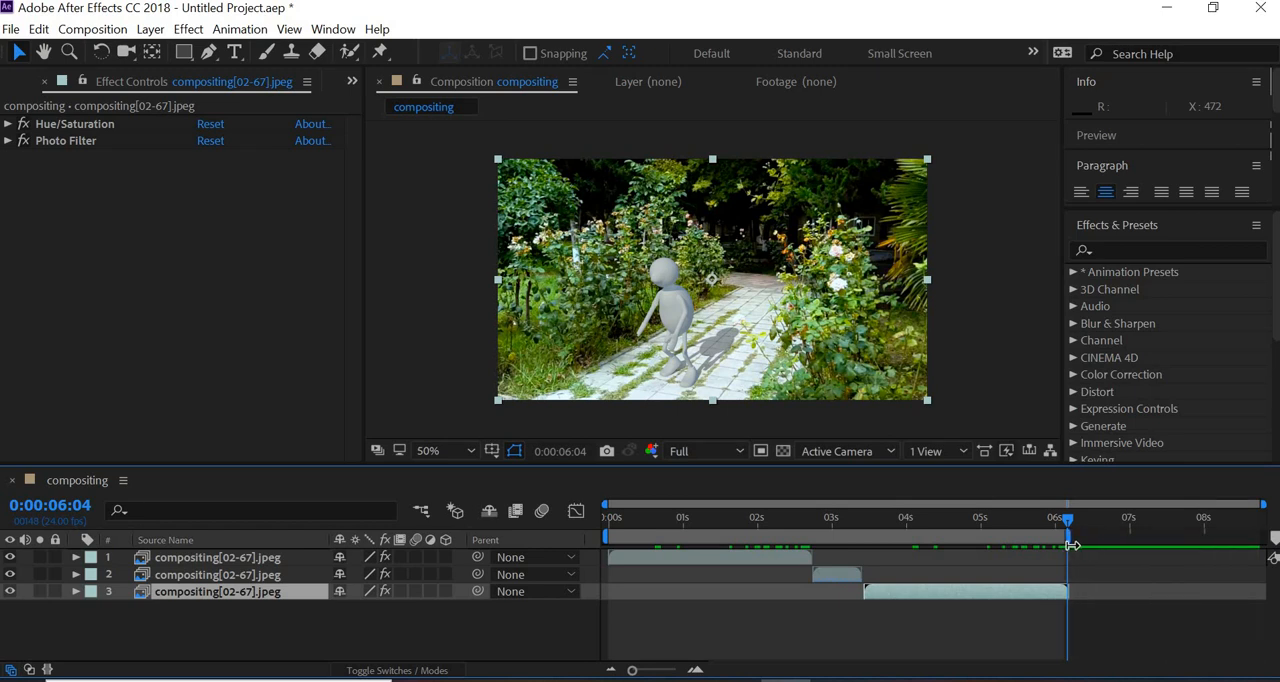
click(625, 519)
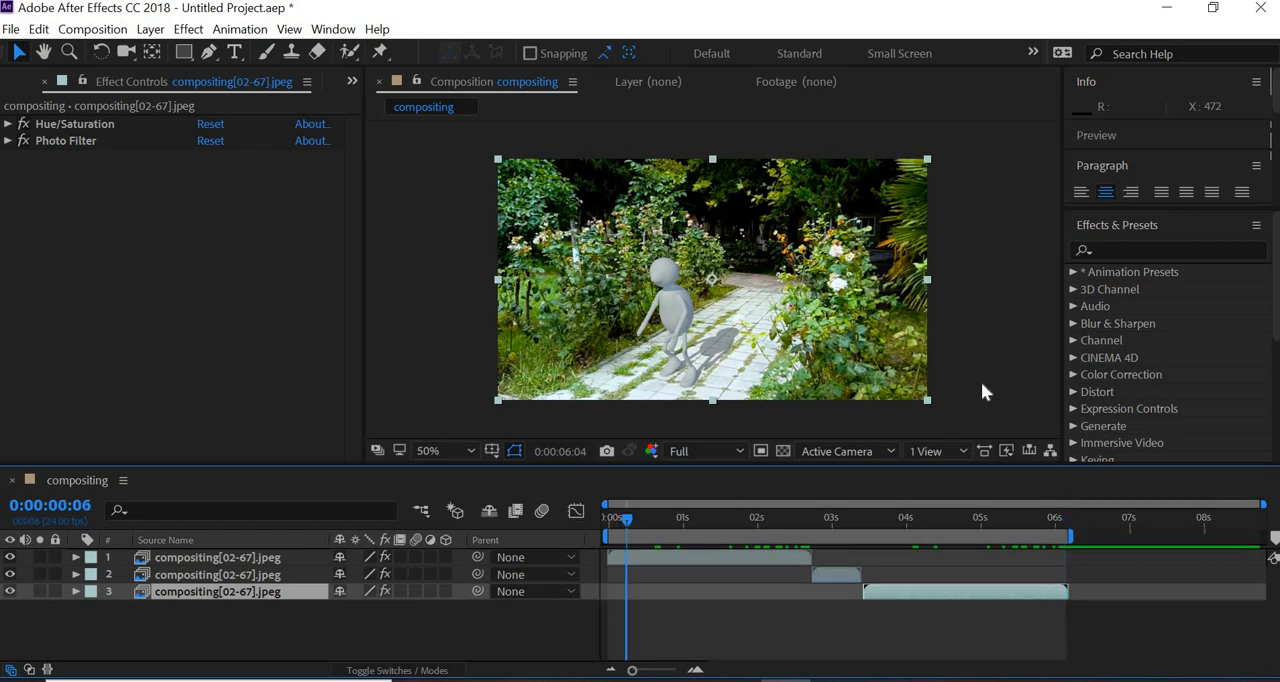
key(space)
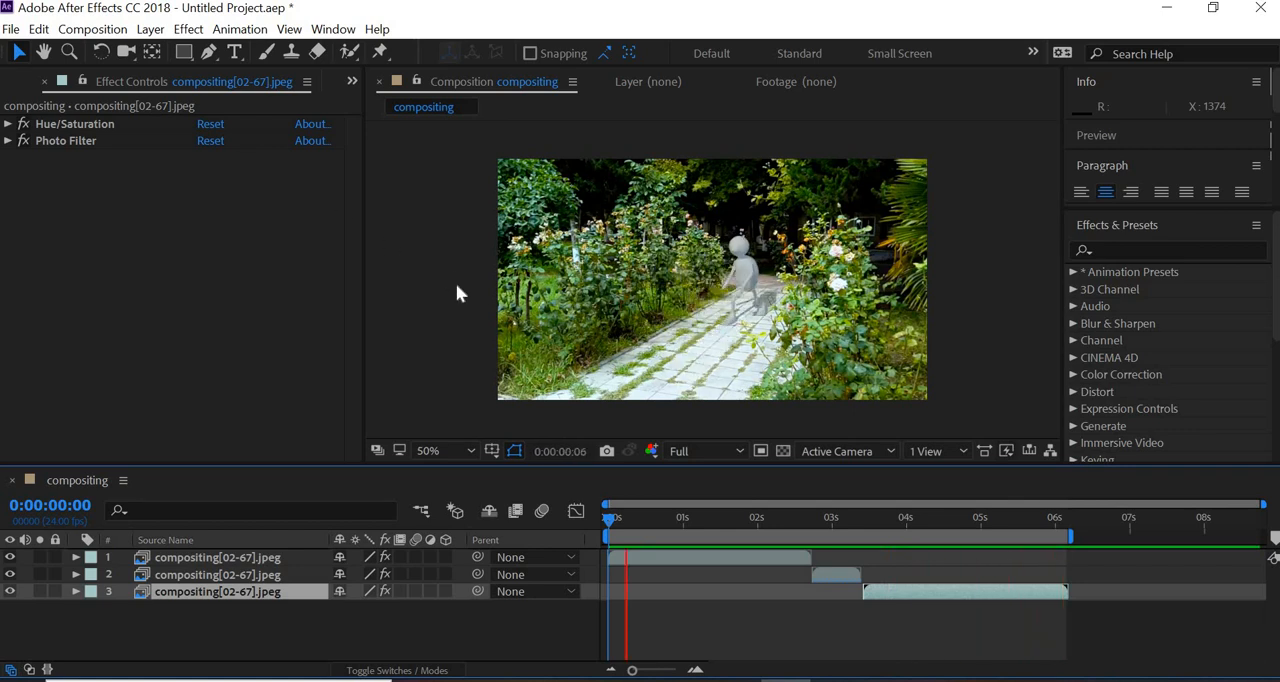
key(space)
click(11, 29)
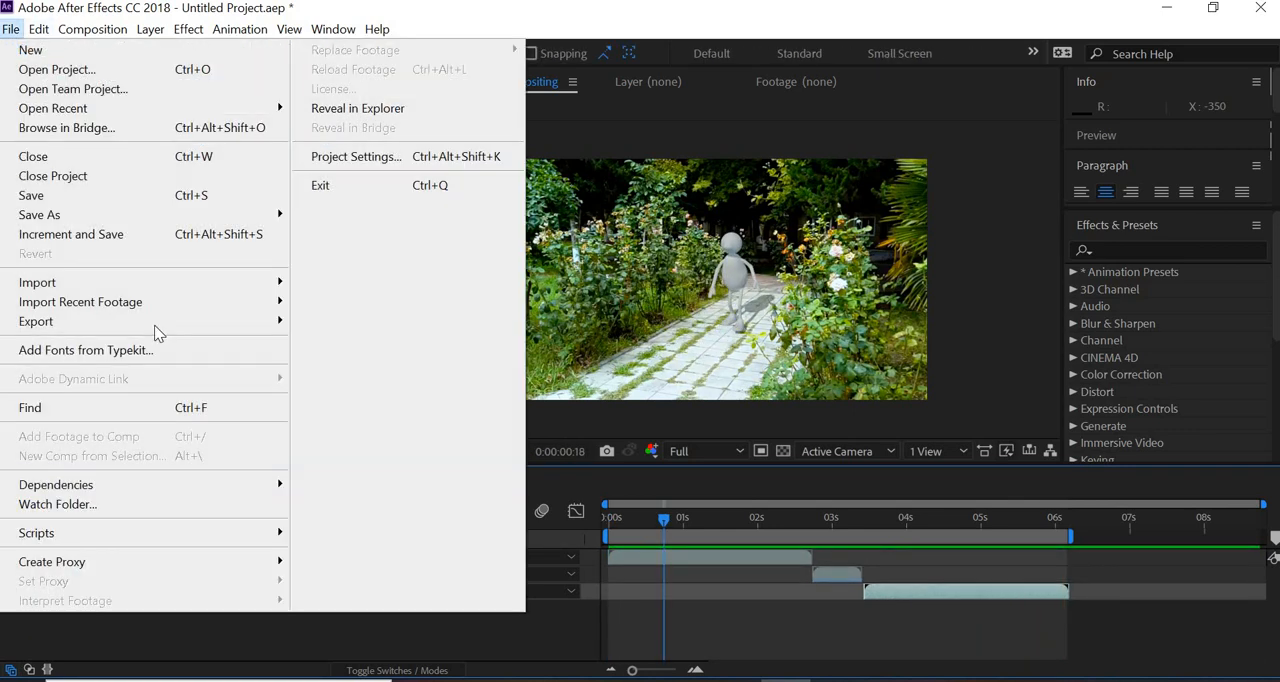
click(979, 262)
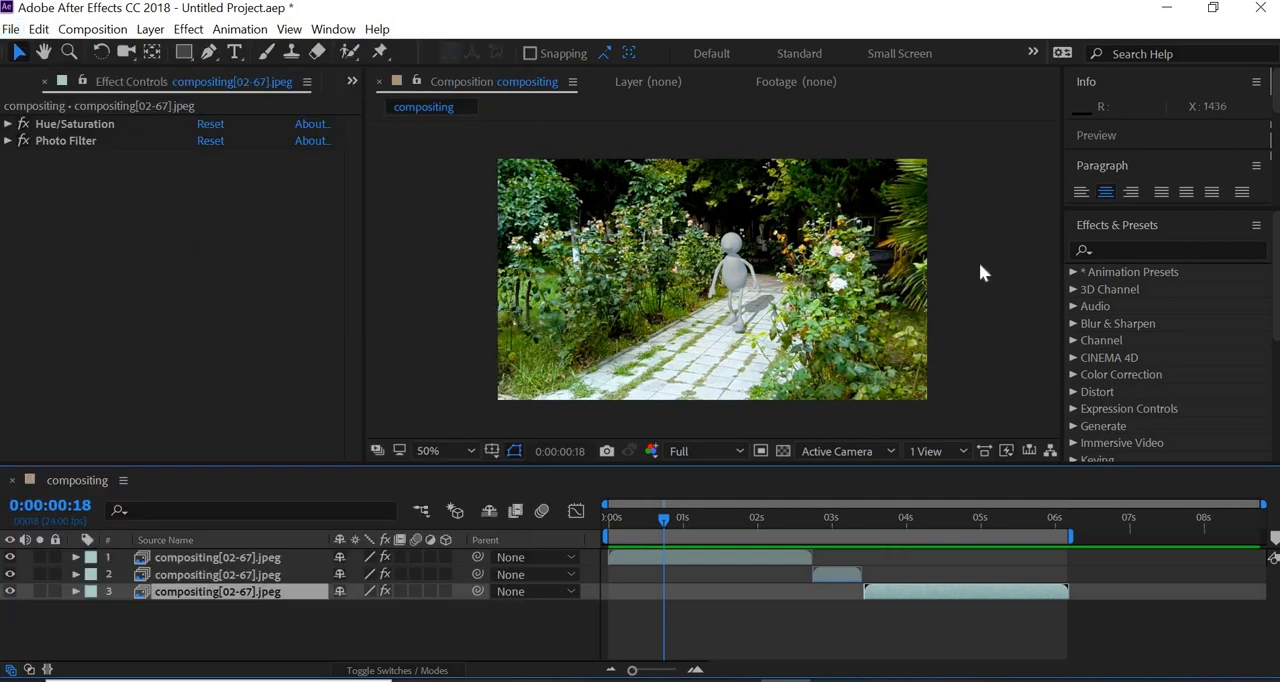